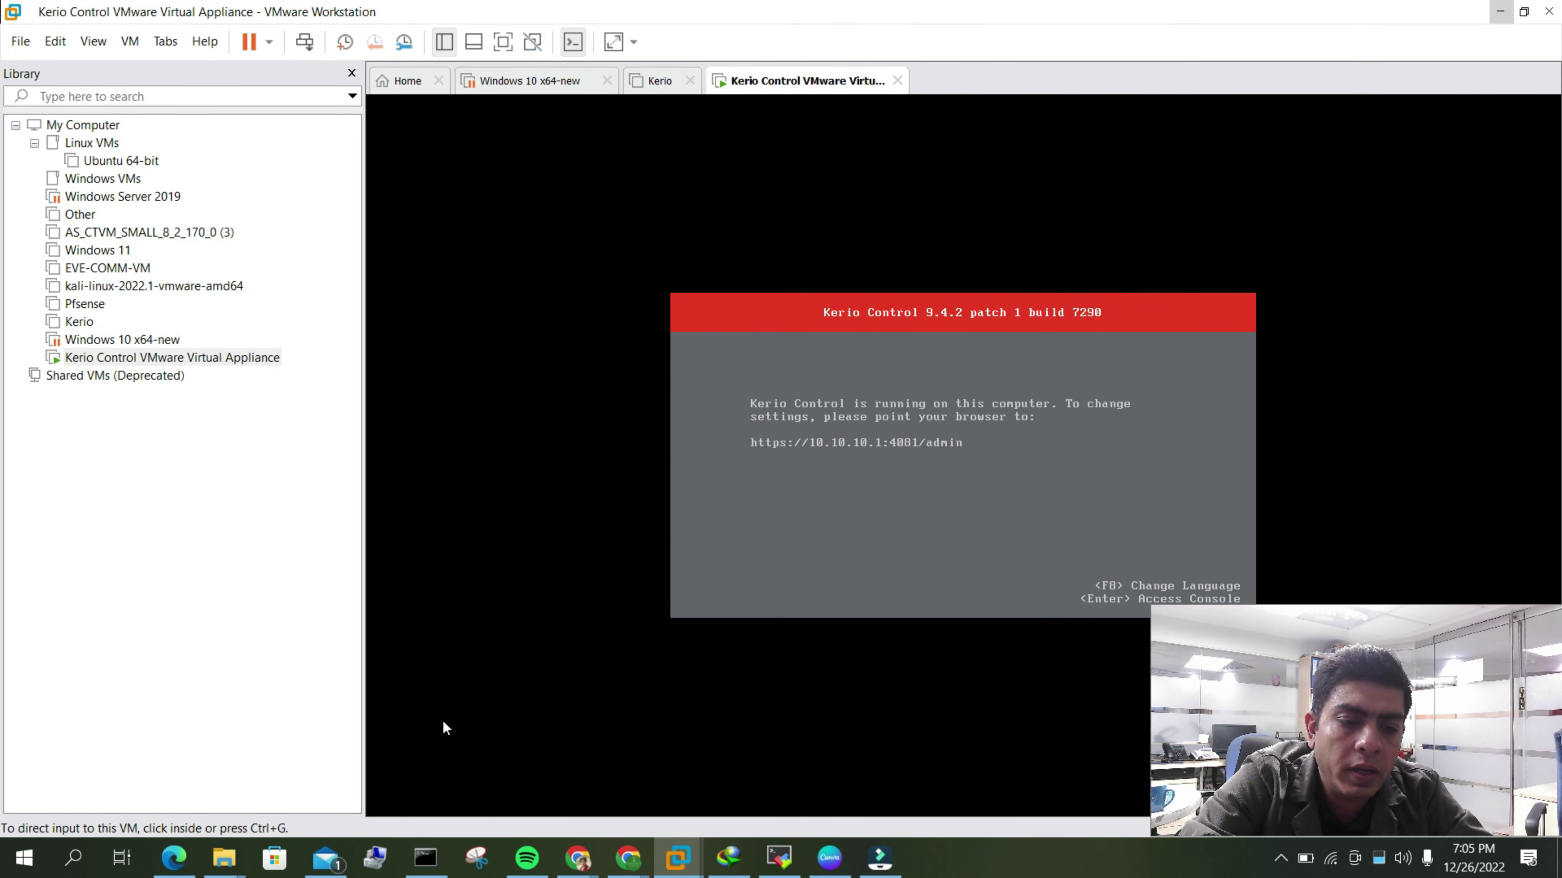
- Log in to Kerio Control web administration with the saved administrator username and its password
{"action": "left_click", "coordinate": [192, 860]}
{"action": "left_click", "coordinate": [715, 458]}
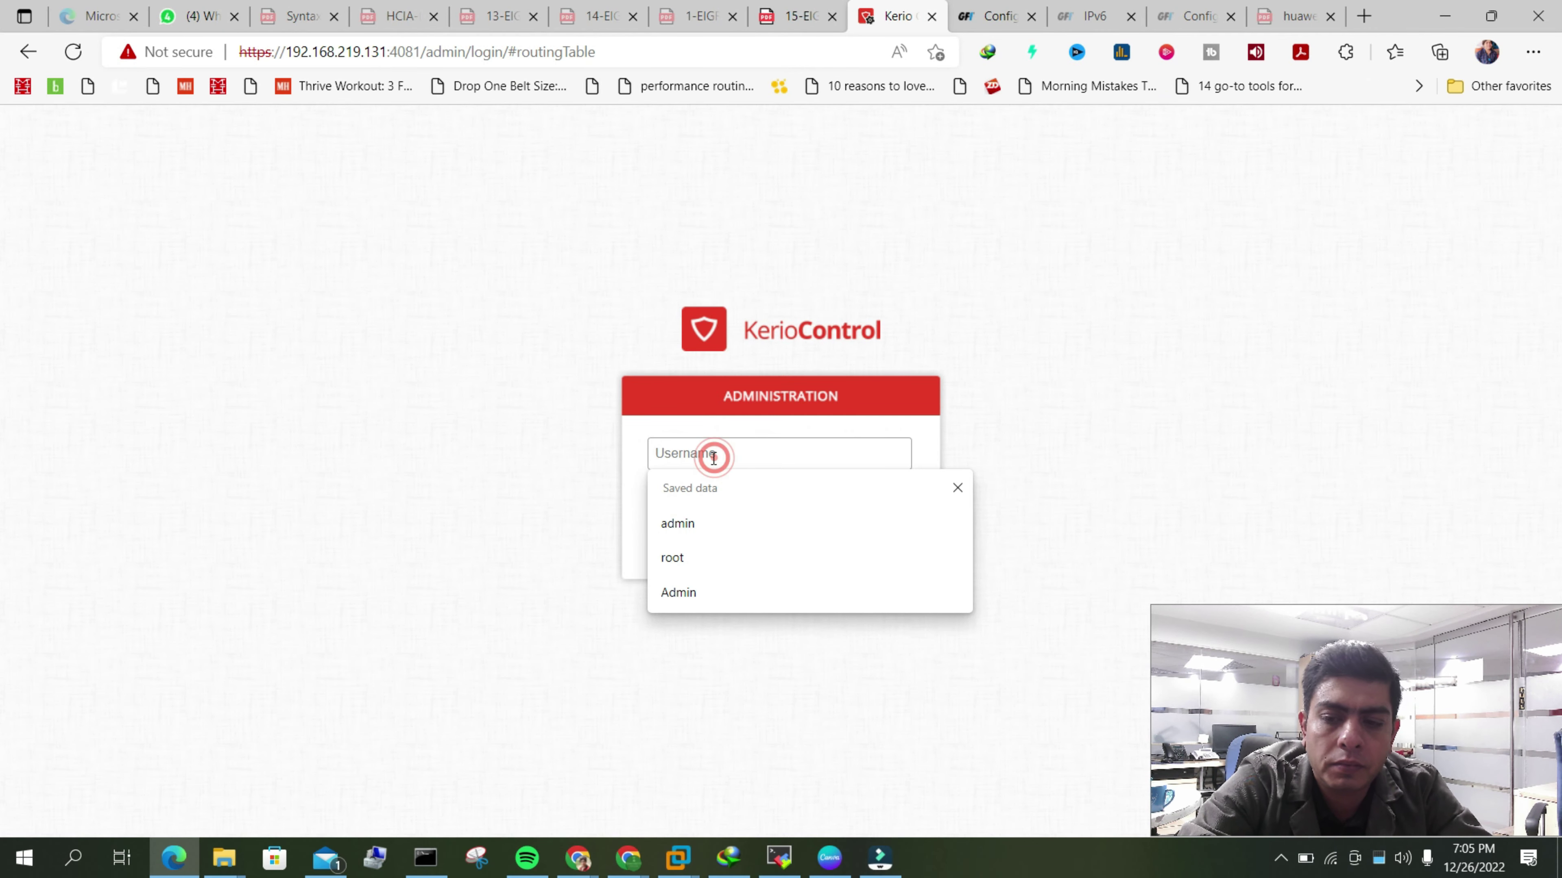
{"action": "type", "text": "admin"}
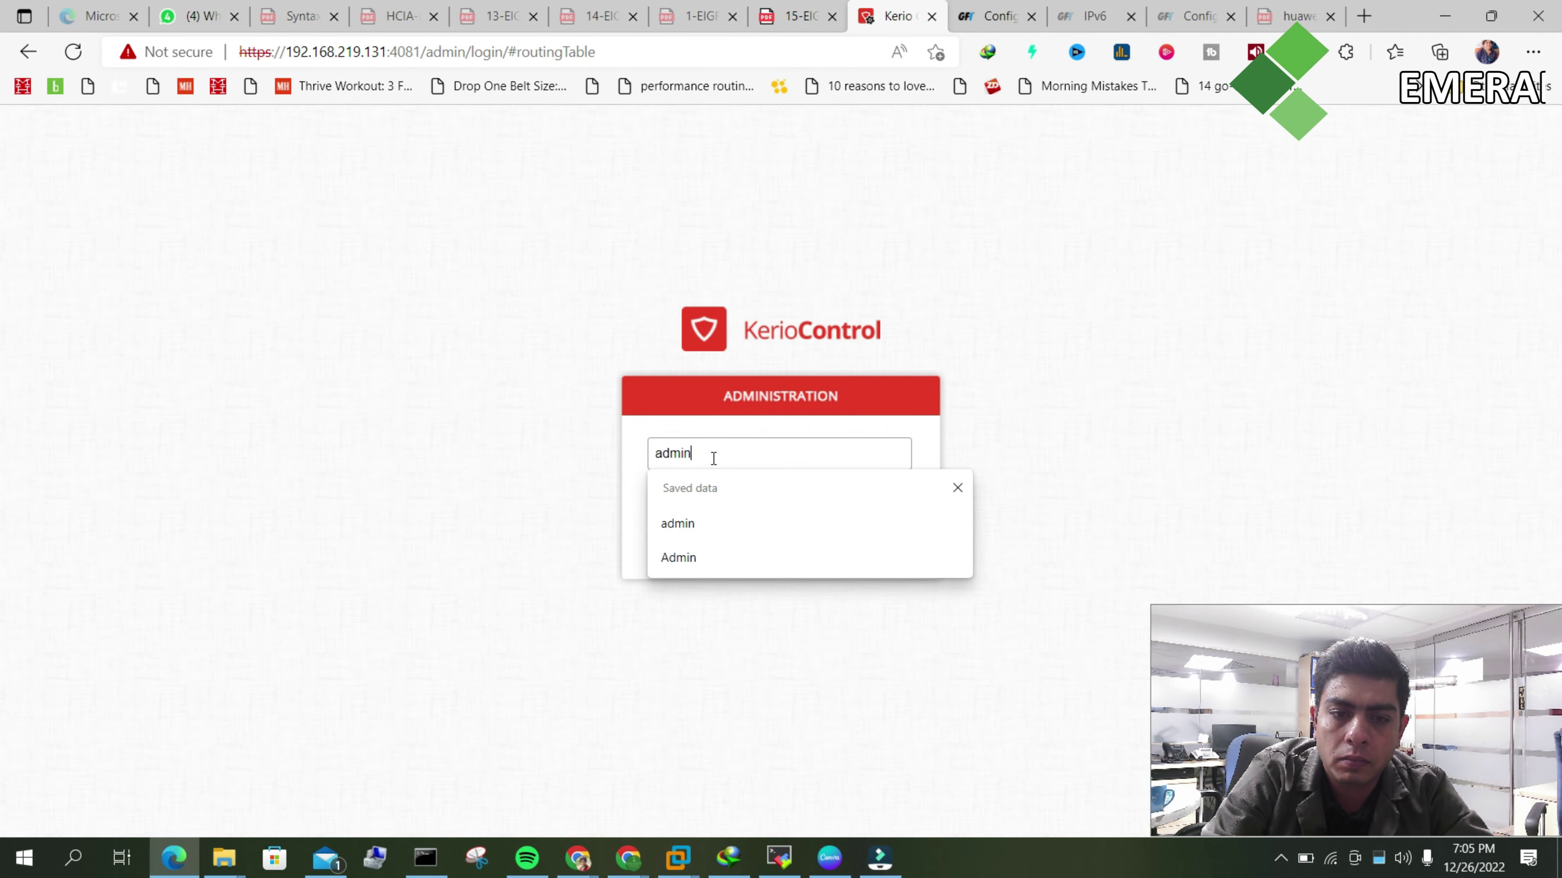
{"action": "key", "text": "Tab"}
{"action": "type", "text": "admin"}
{"action": "key", "text": "Return"}
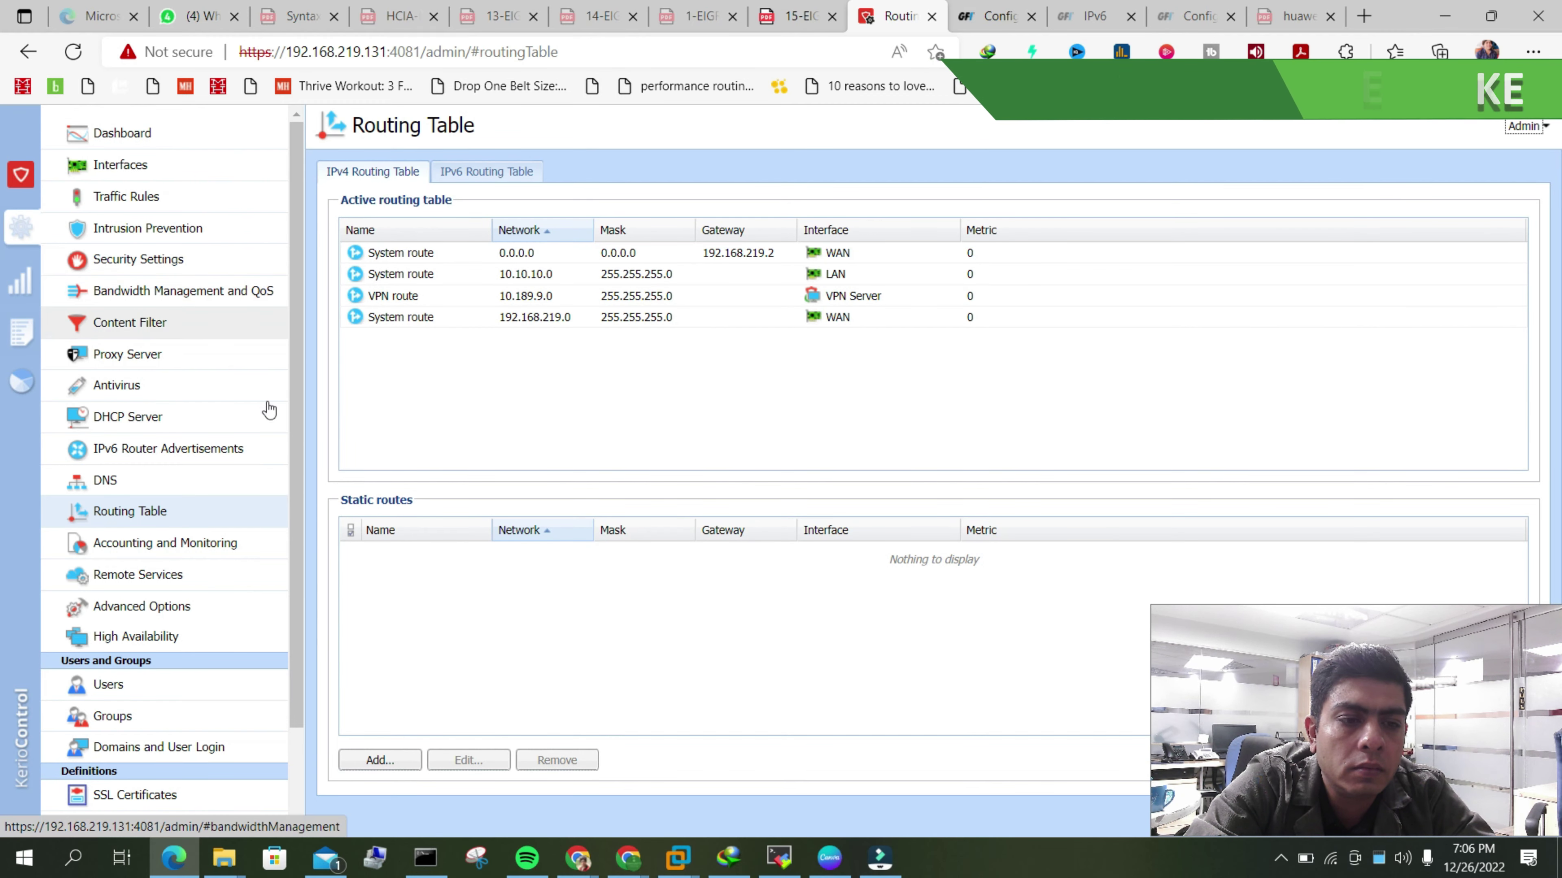
- Visit the DNS page, return to the Routing Table, and compare IPv4 and IPv6 tables
{"action": "left_click", "coordinate": [148, 478]}
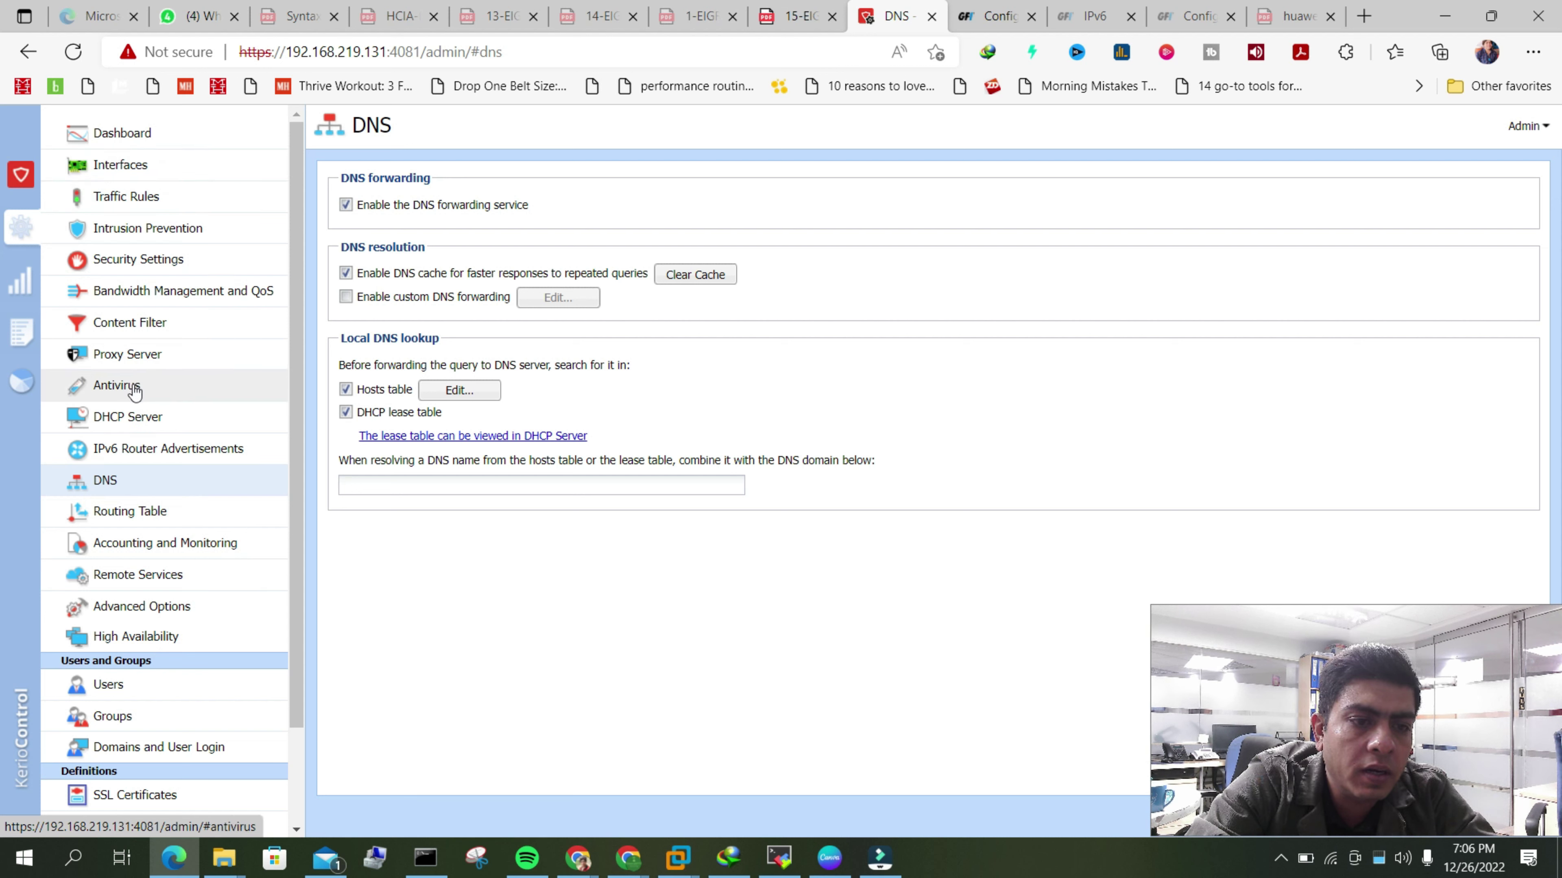
{"action": "left_click", "coordinate": [142, 513]}
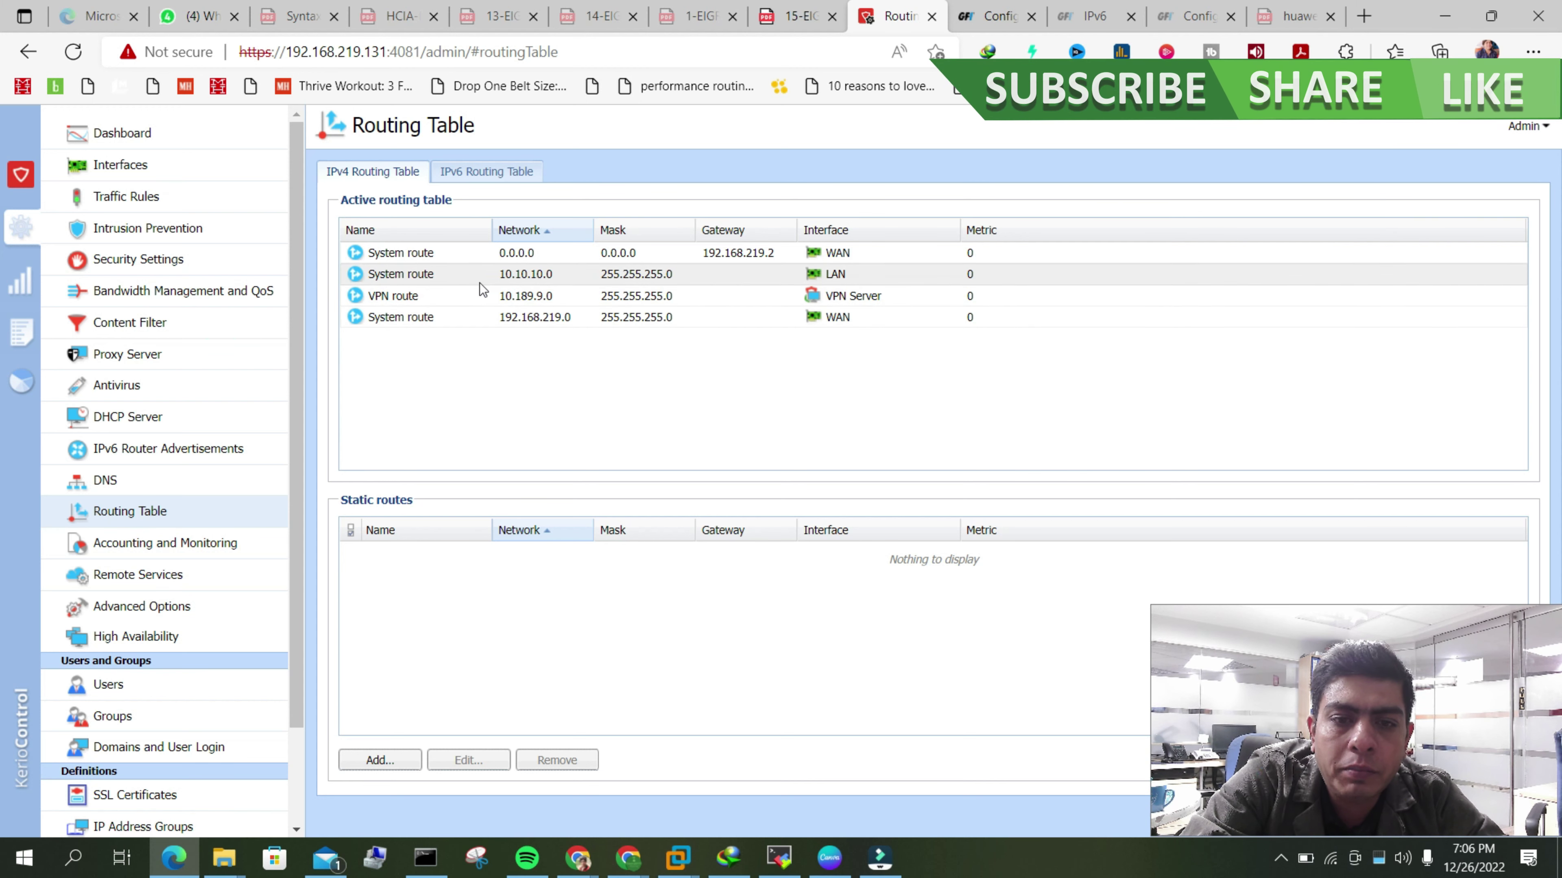
{"action": "left_click", "coordinate": [456, 172]}
{"action": "left_click", "coordinate": [404, 172]}
{"action": "left_click", "coordinate": [468, 176]}
{"action": "left_click", "coordinate": [372, 174]}
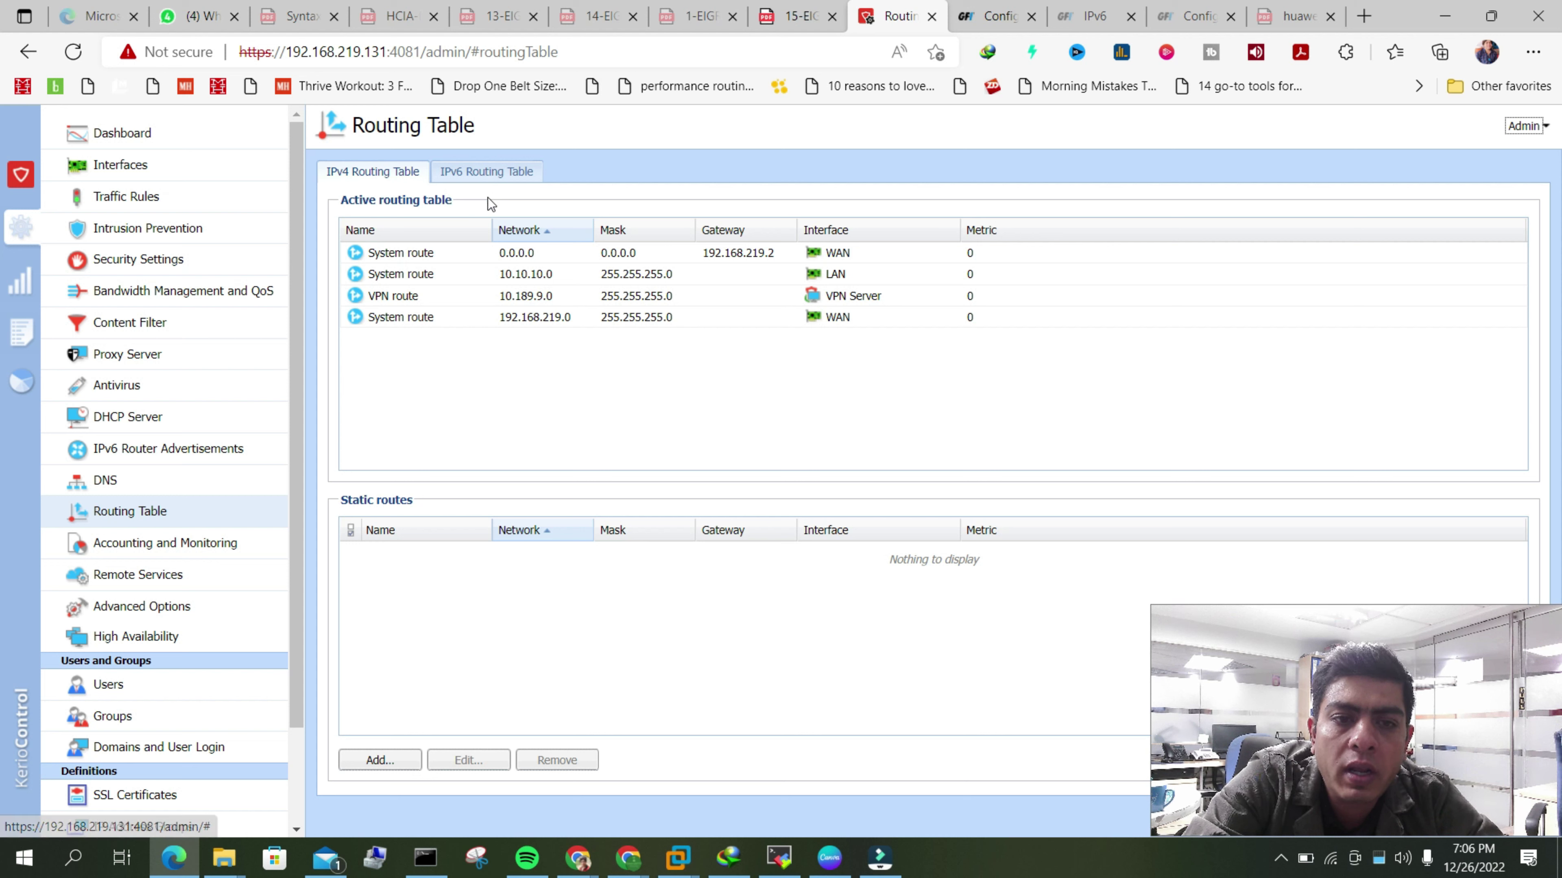
{"action": "left_click", "coordinate": [504, 176]}
{"action": "left_click", "coordinate": [372, 174]}
- Confirm the IPv6 routing table is empty, then open IPv6 Router Advertisements settings
{"action": "left_click", "coordinate": [472, 167]}
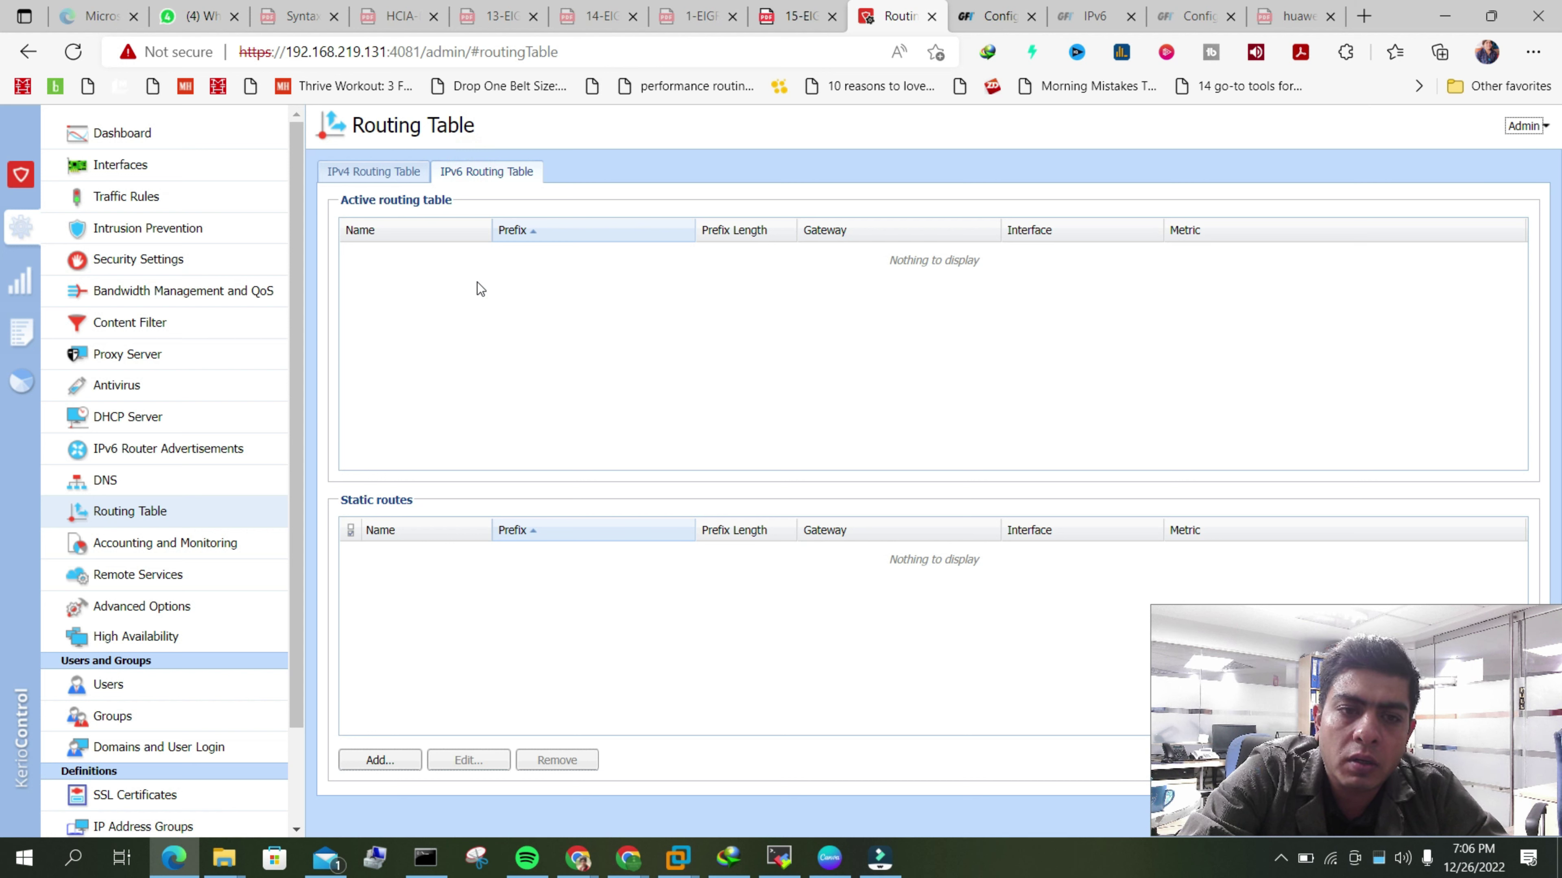
{"action": "left_click", "coordinate": [386, 182]}
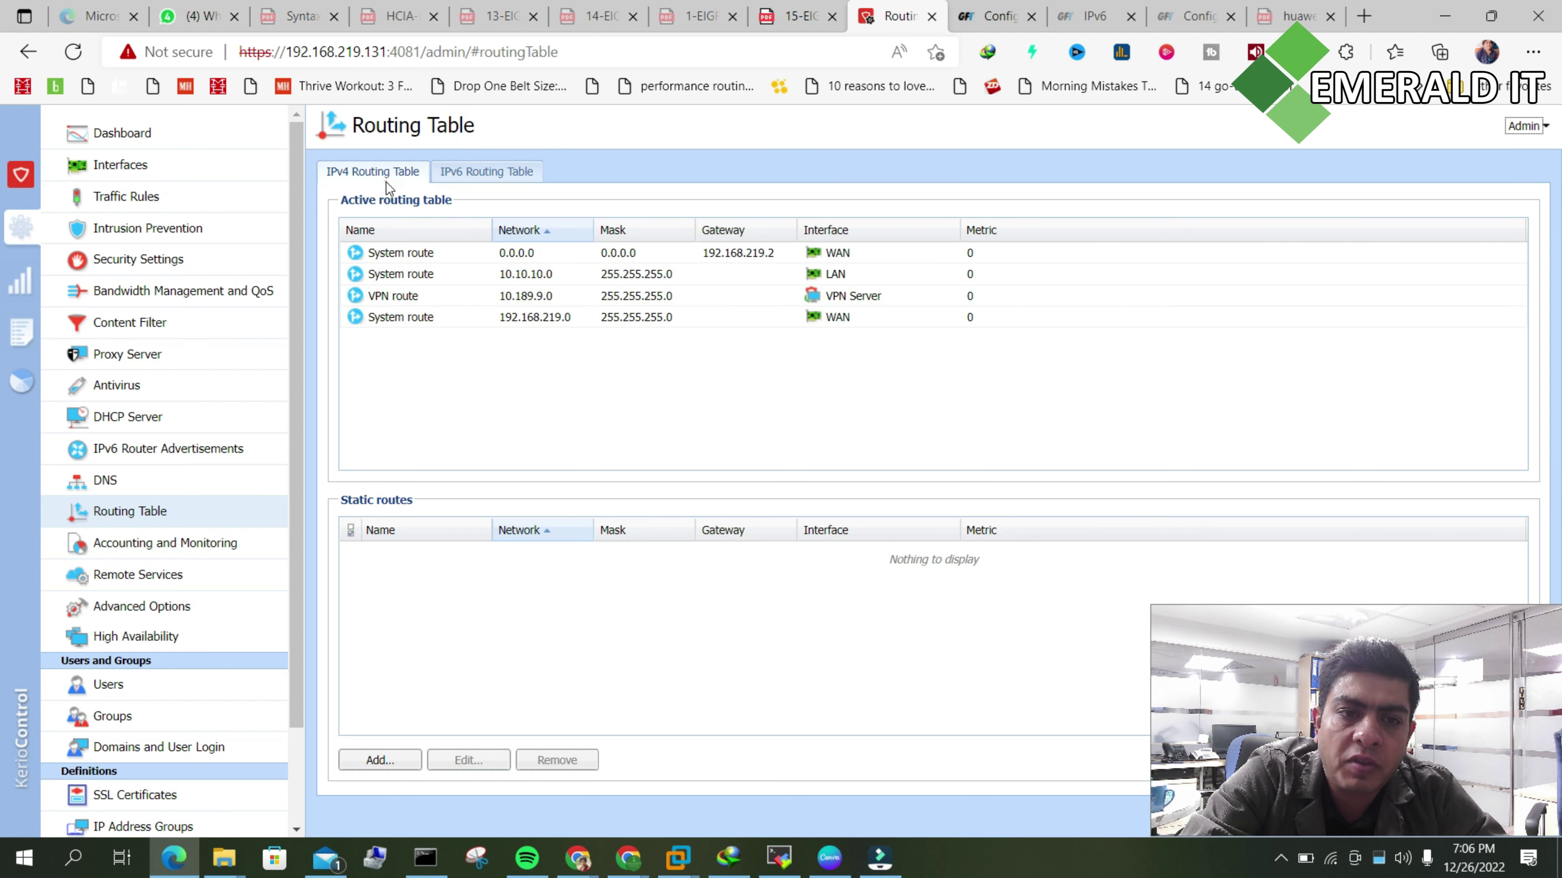
{"action": "left_click", "coordinate": [452, 176]}
{"action": "left_click", "coordinate": [372, 169]}
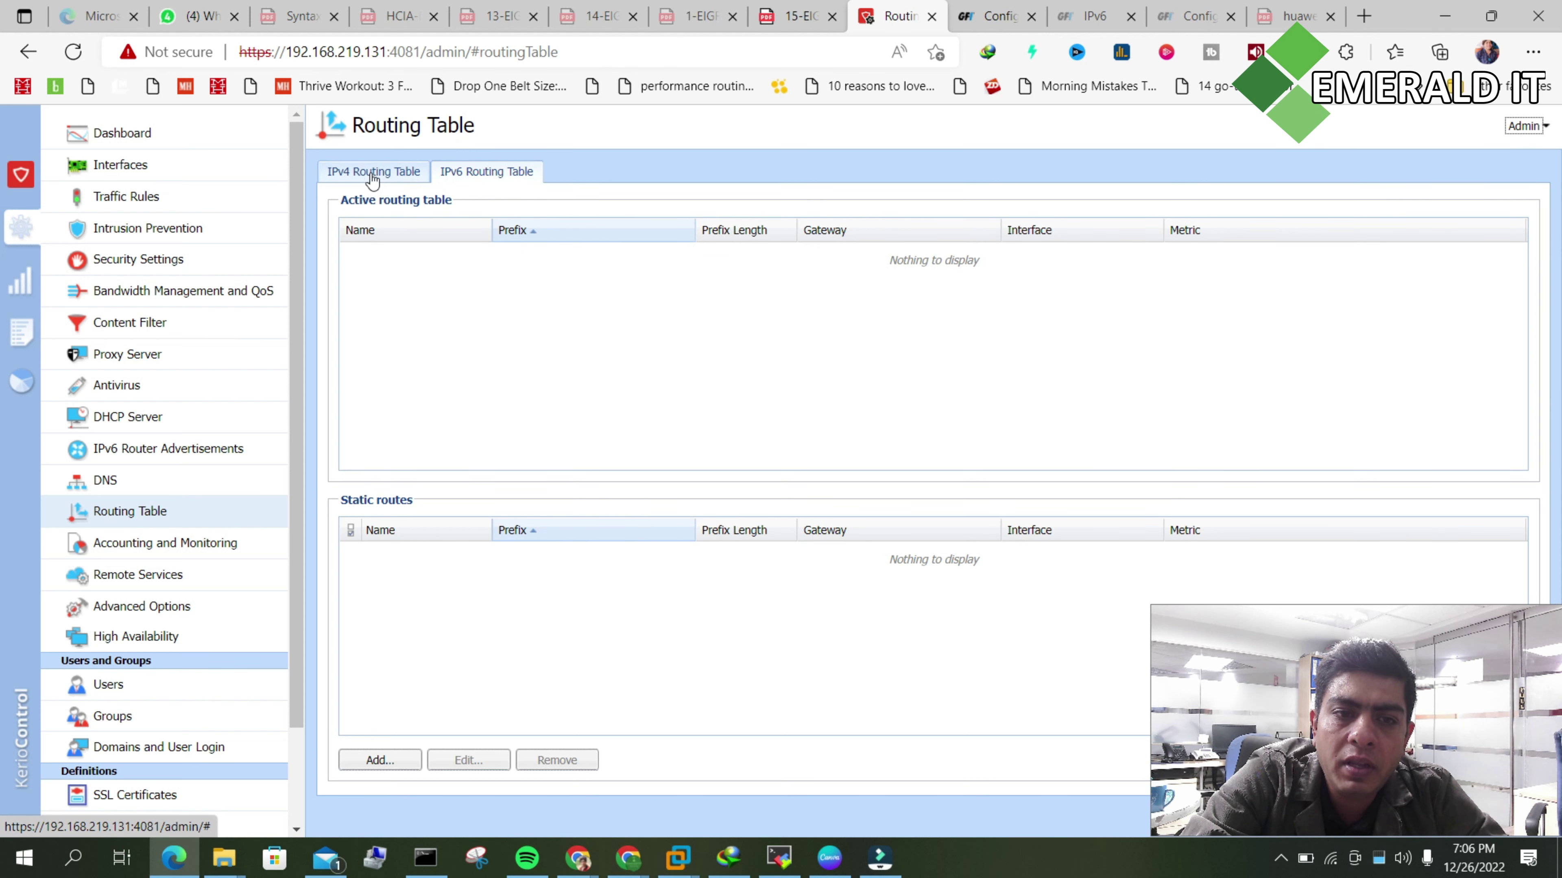
{"action": "left_click", "coordinate": [451, 173]}
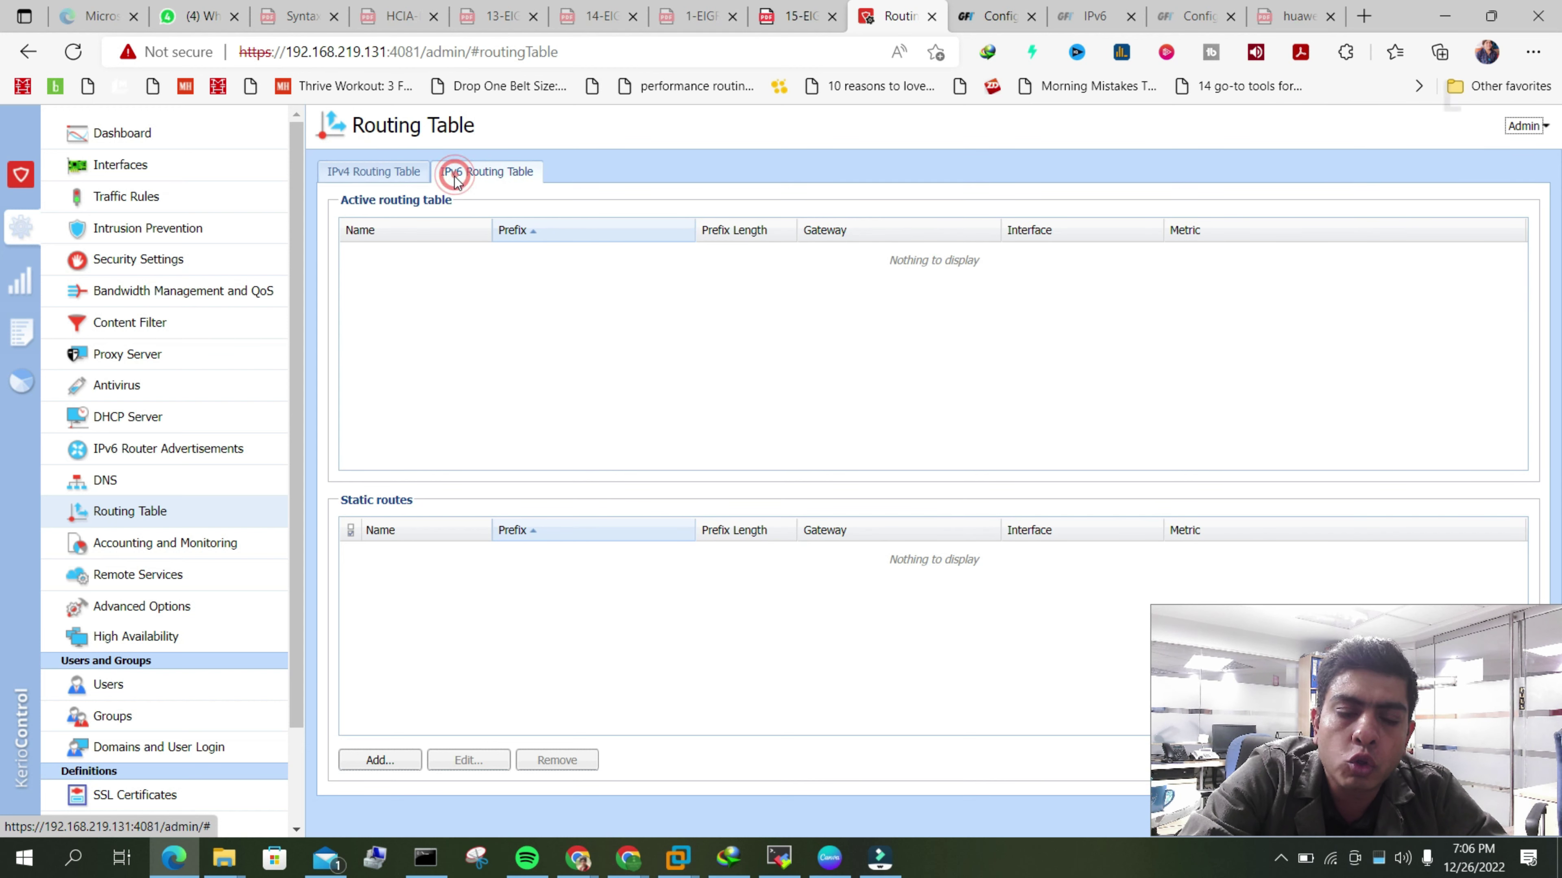
{"action": "left_click", "coordinate": [377, 172]}
{"action": "left_click", "coordinate": [491, 171]}
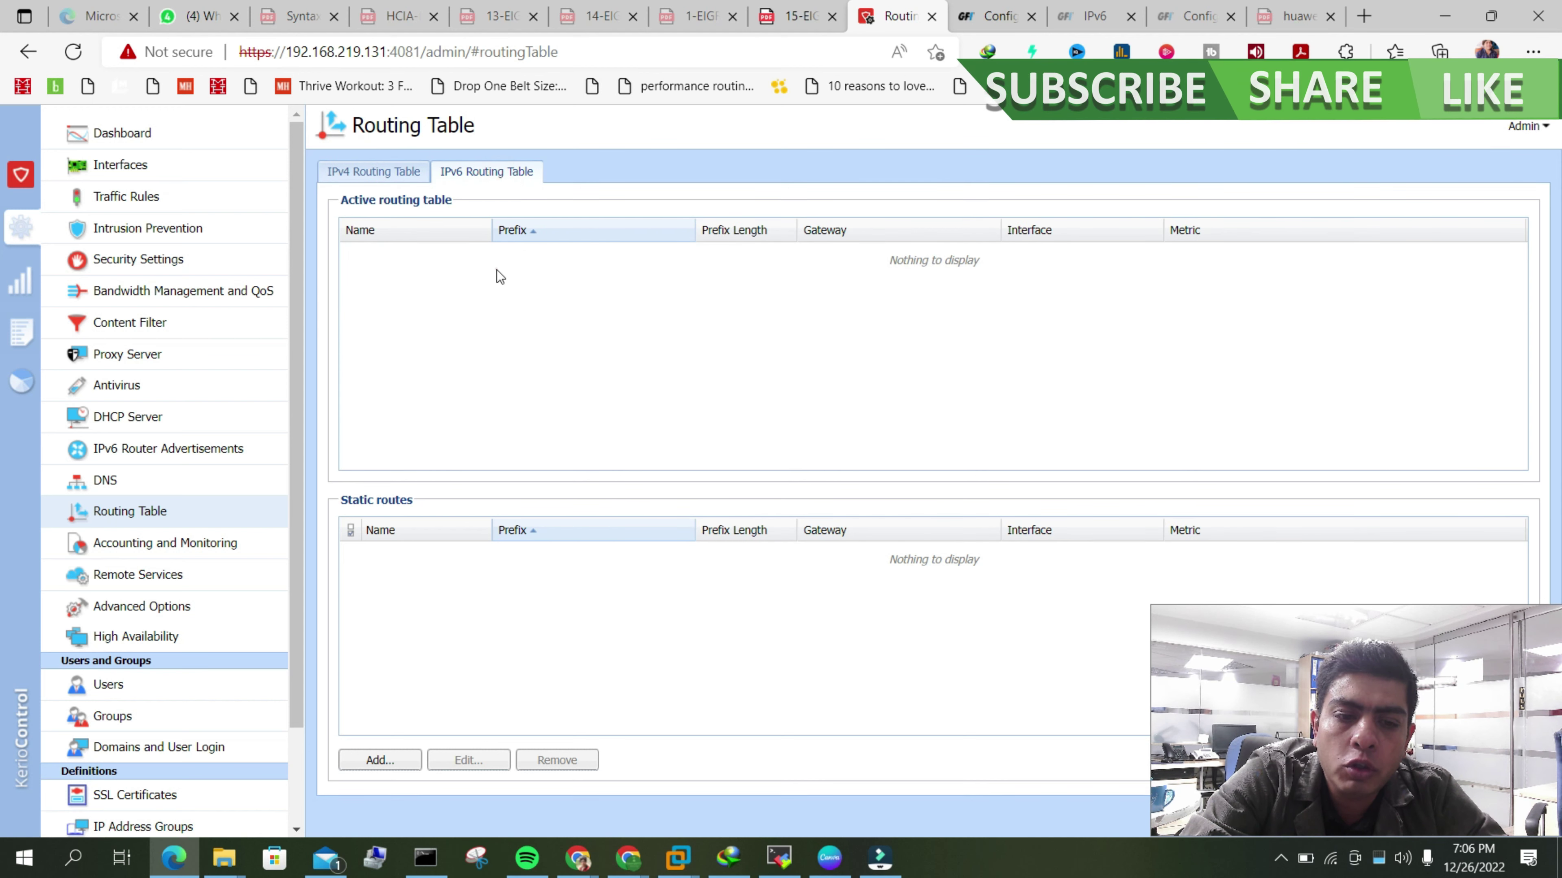
{"action": "left_click", "coordinate": [496, 270]}
{"action": "left_click", "coordinate": [372, 172]}
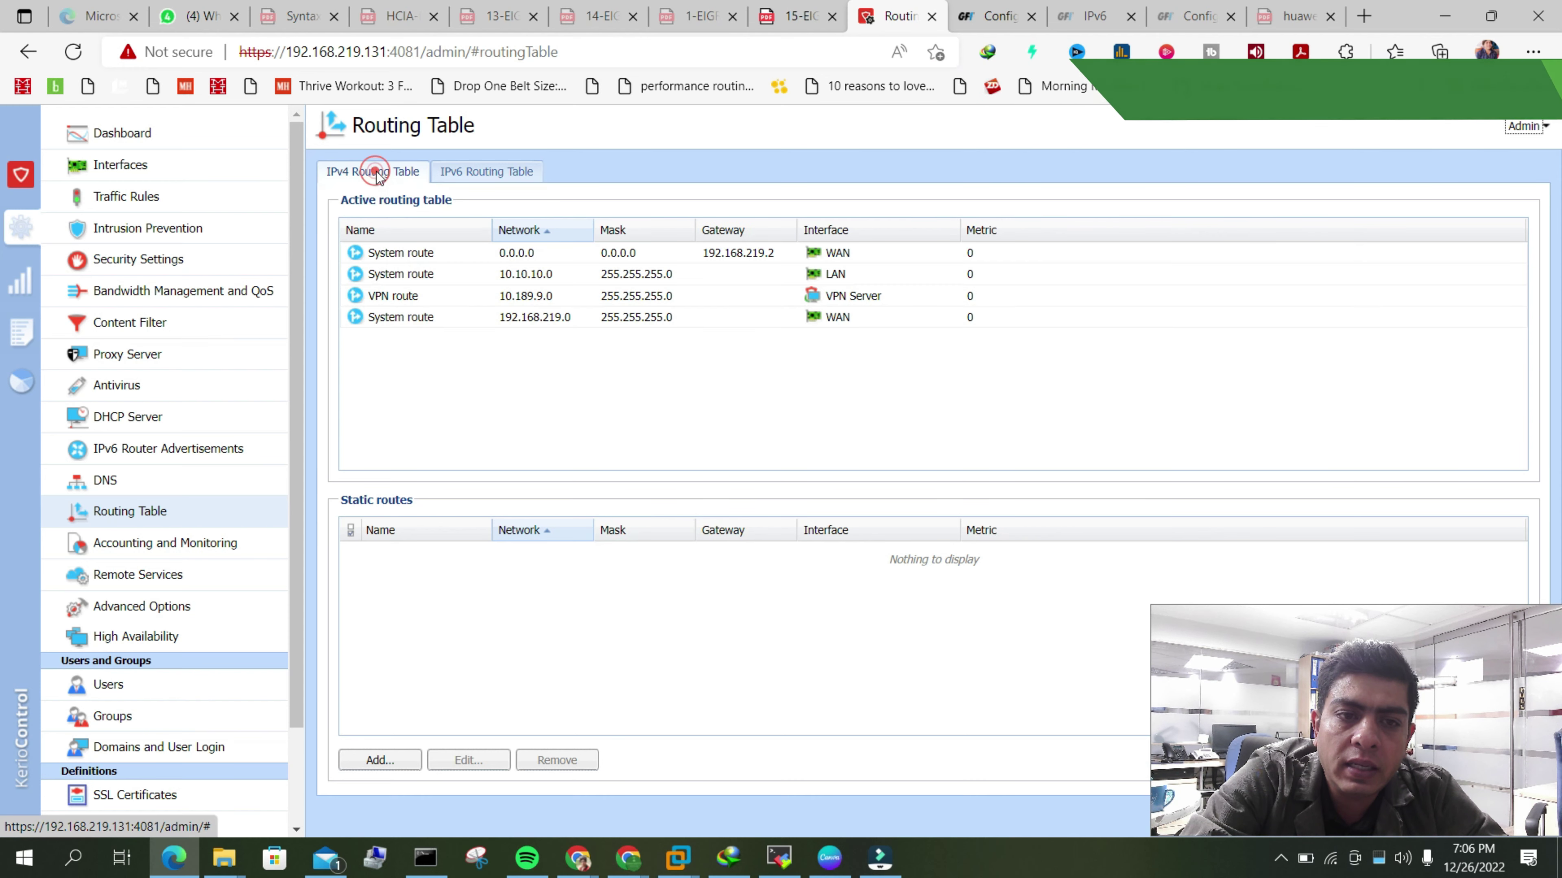
{"action": "left_click", "coordinate": [449, 174]}
{"action": "left_click", "coordinate": [378, 173]}
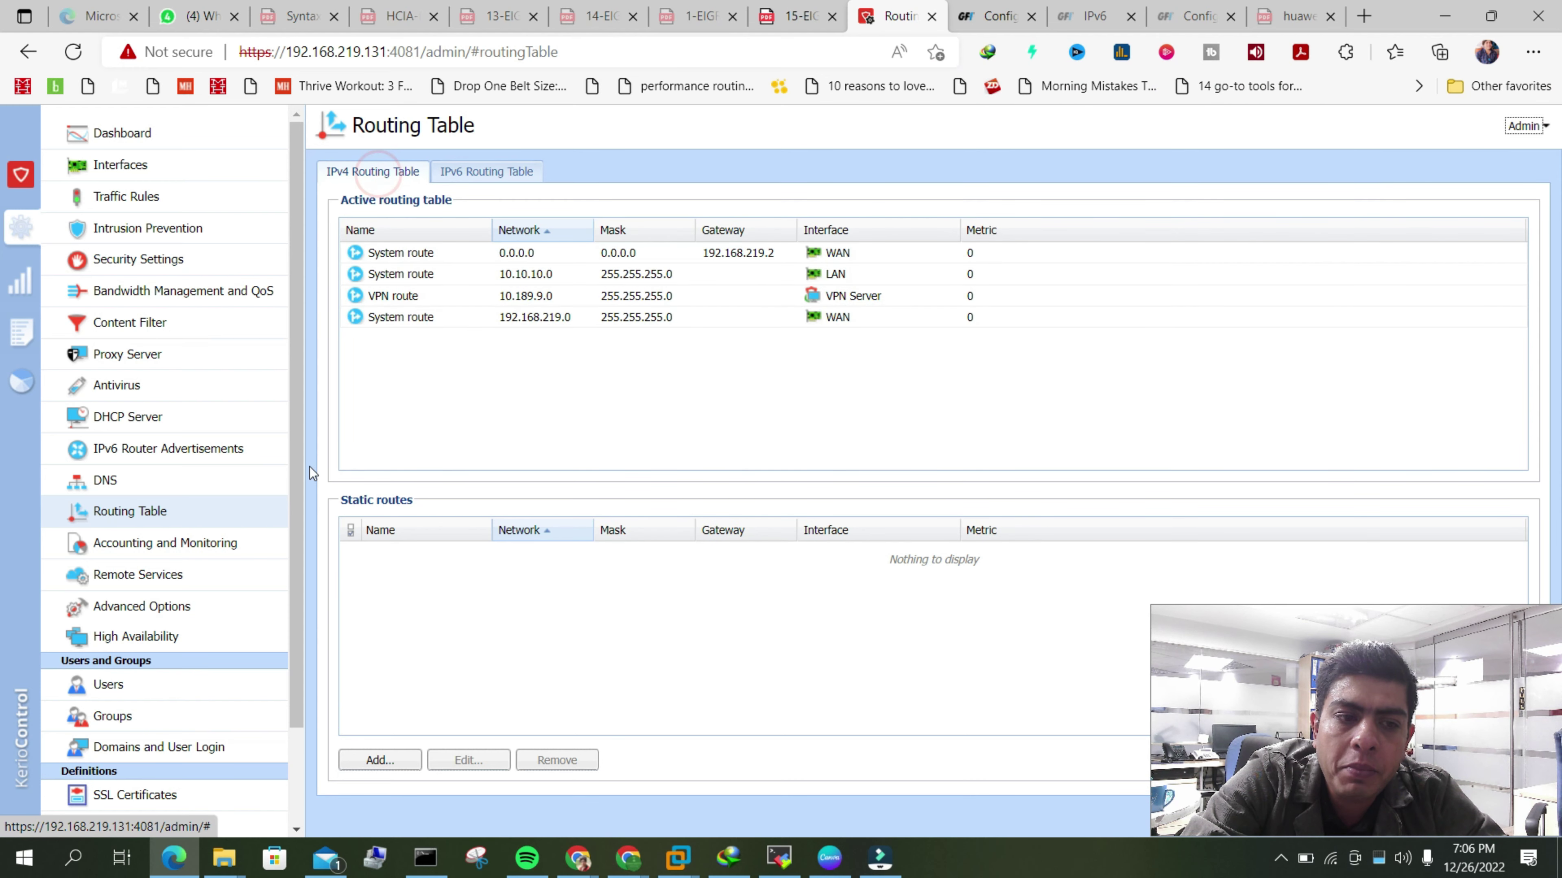
{"action": "left_click", "coordinate": [238, 448]}
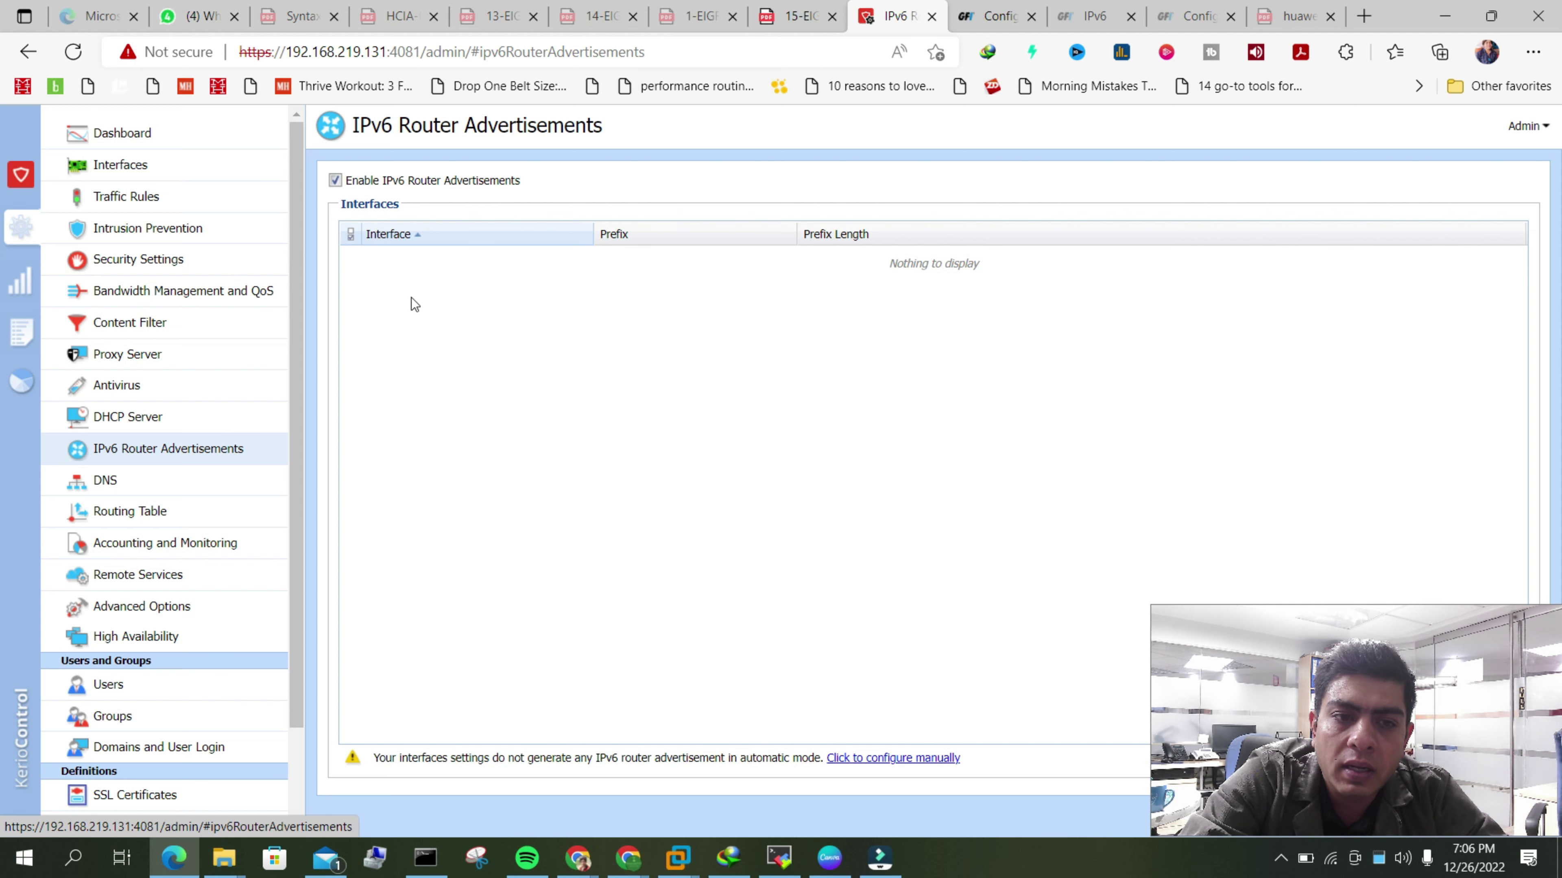
- Inspect the WAN interface's IPv6 tab, cancel unchanged, and return to the empty IPv6 routing table
{"action": "left_click", "coordinate": [121, 164]}
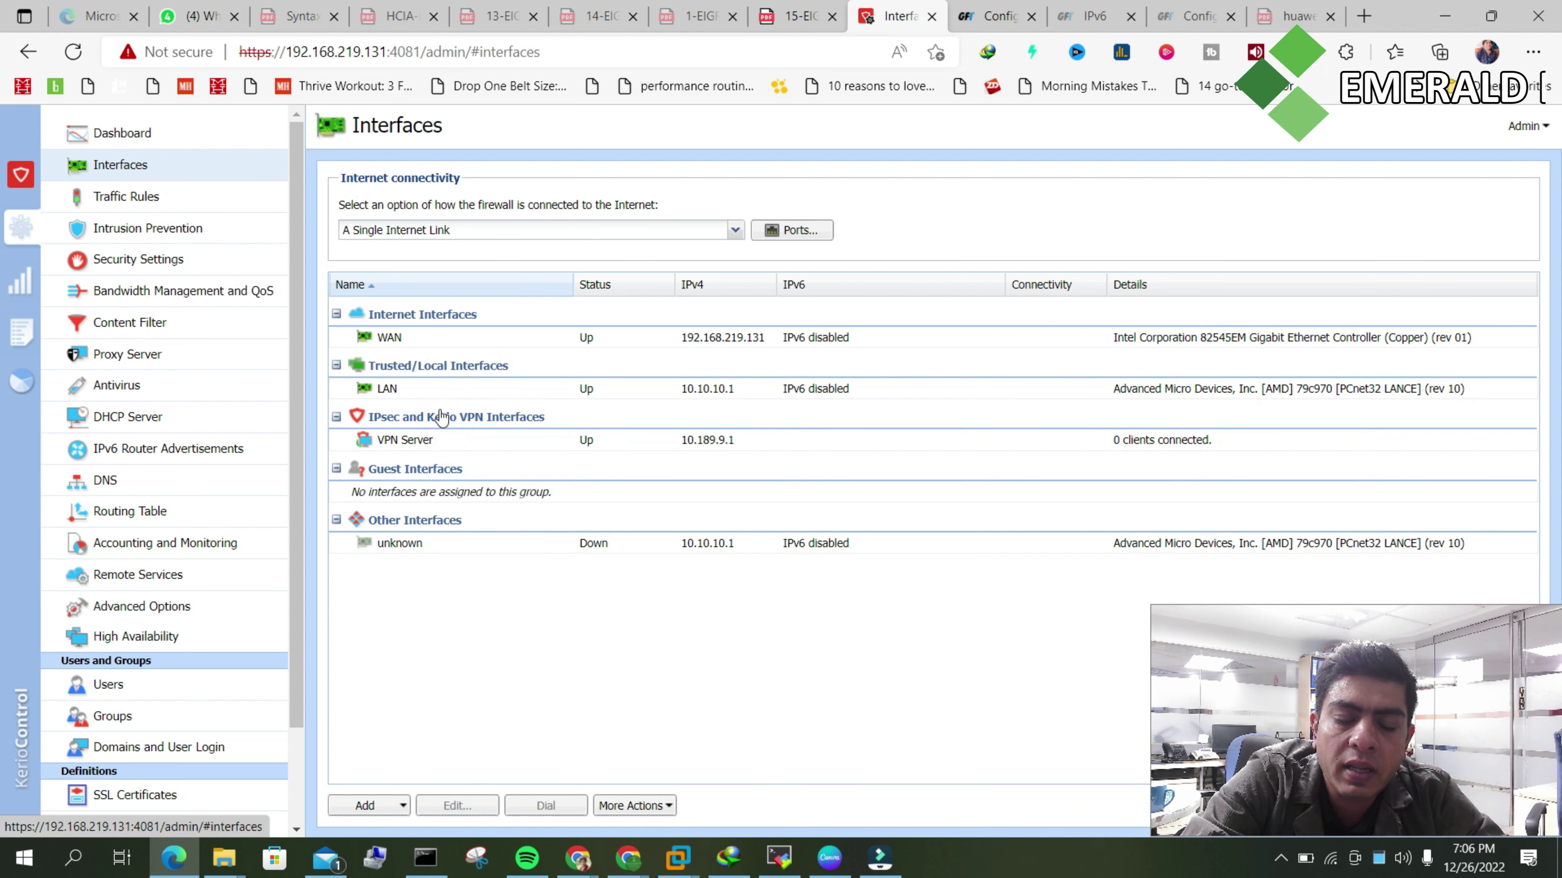
{"action": "left_click", "coordinate": [819, 338]}
{"action": "double_click", "coordinate": [819, 338]}
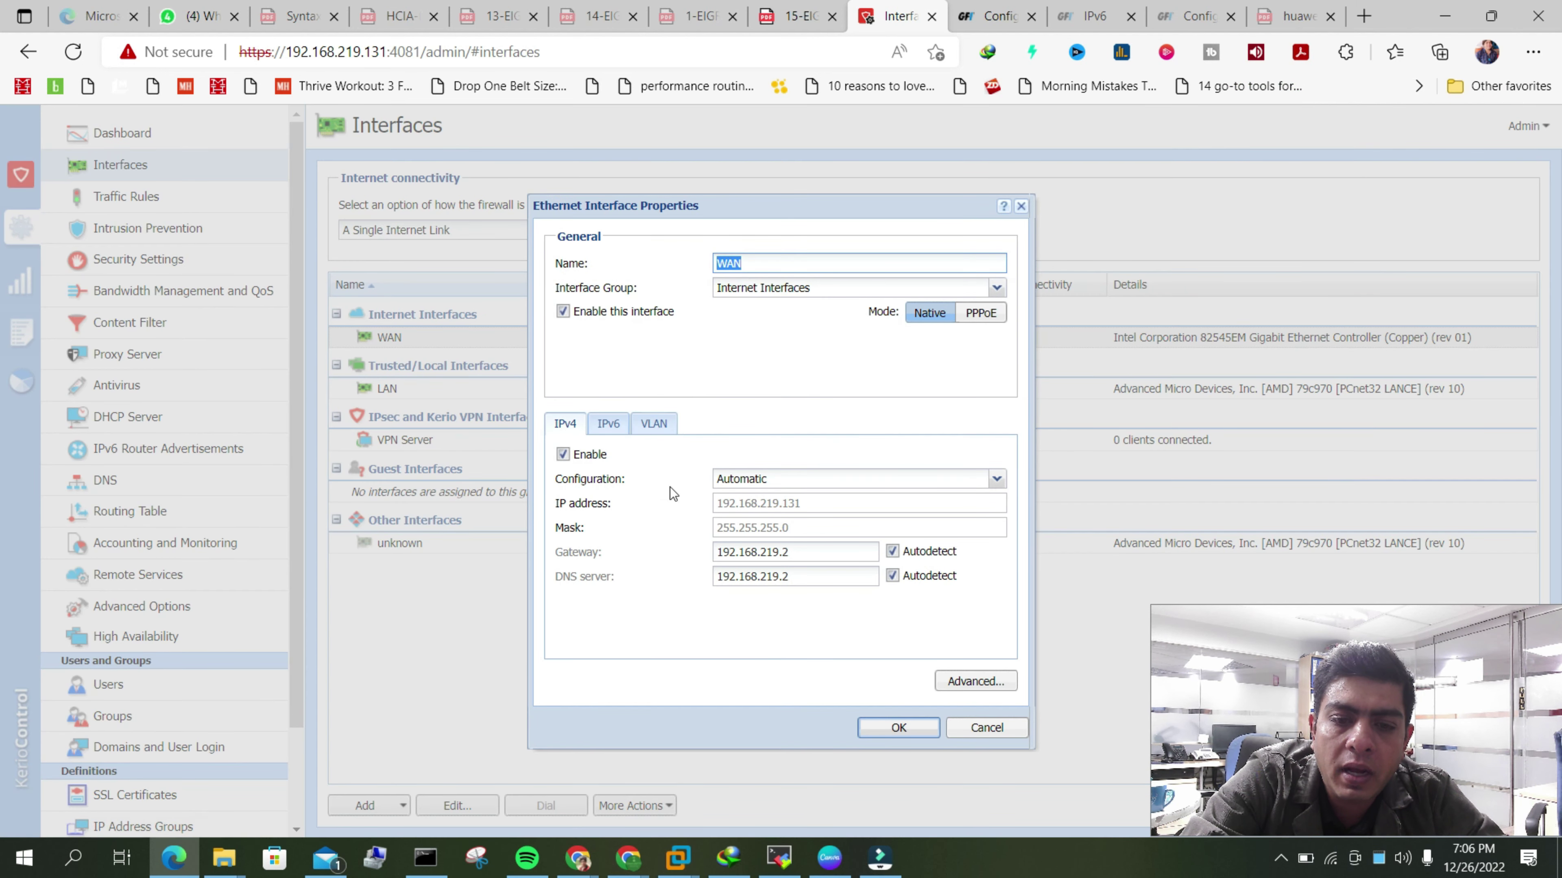
{"action": "left_click", "coordinate": [610, 425]}
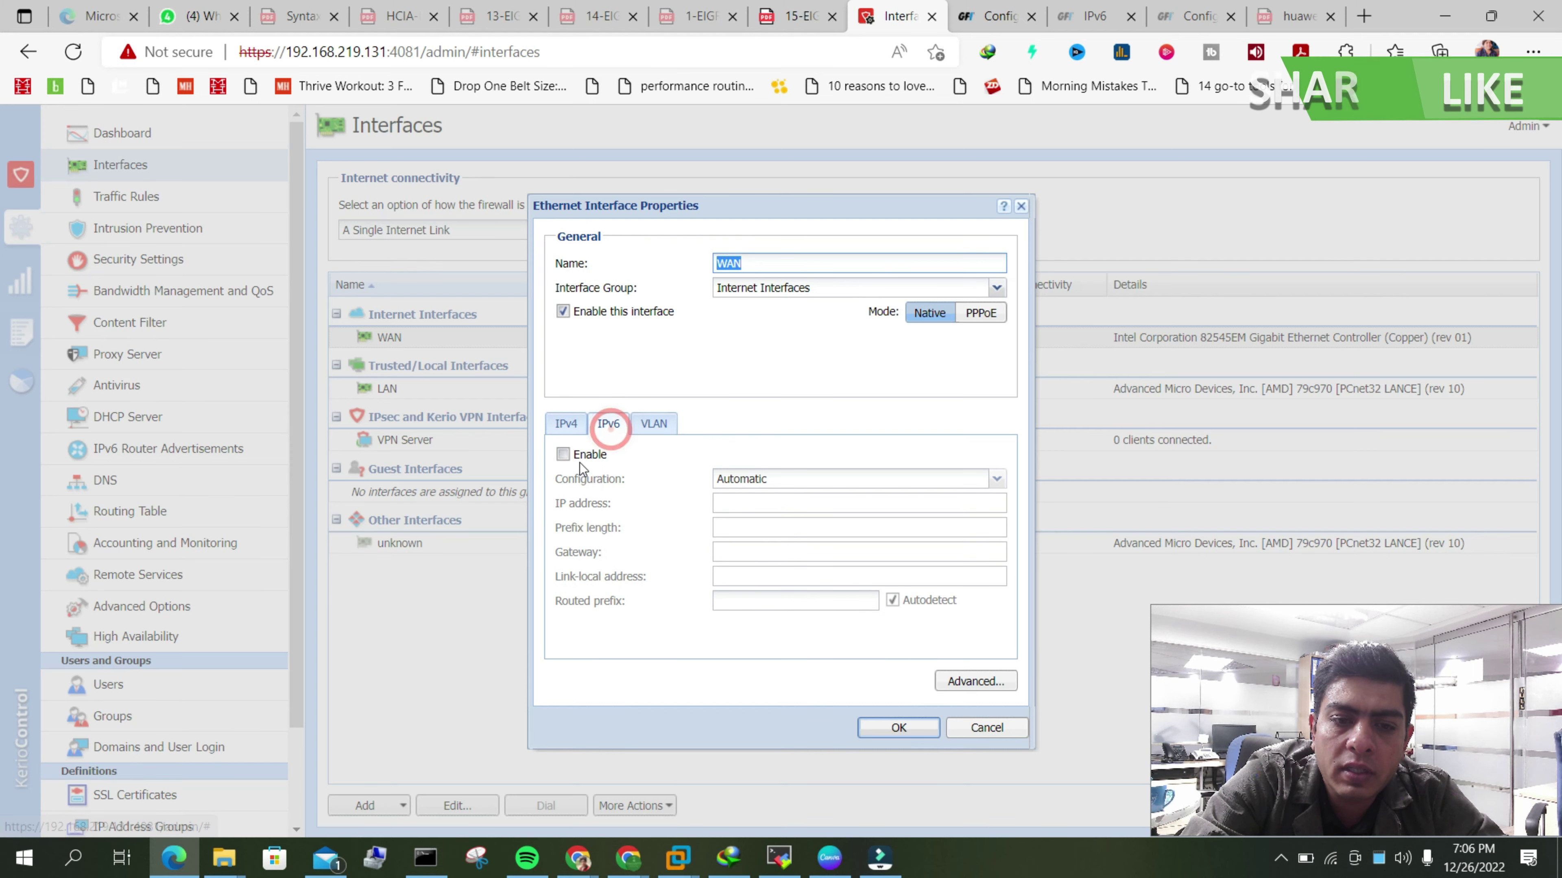
{"action": "left_click", "coordinate": [1005, 736]}
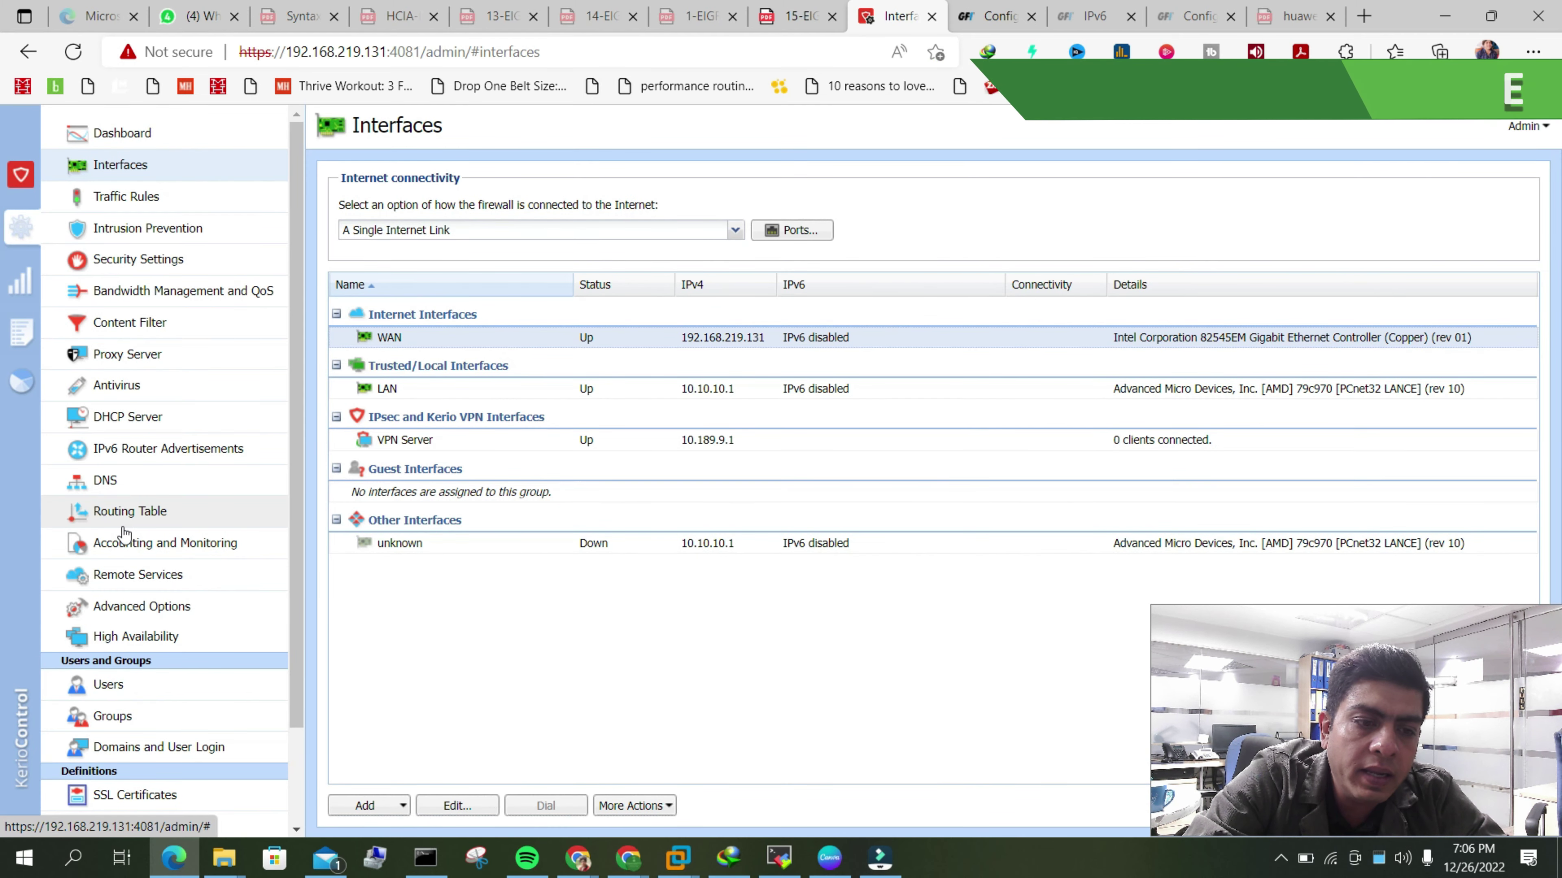
{"action": "left_click", "coordinate": [123, 527]}
{"action": "left_click", "coordinate": [502, 177]}
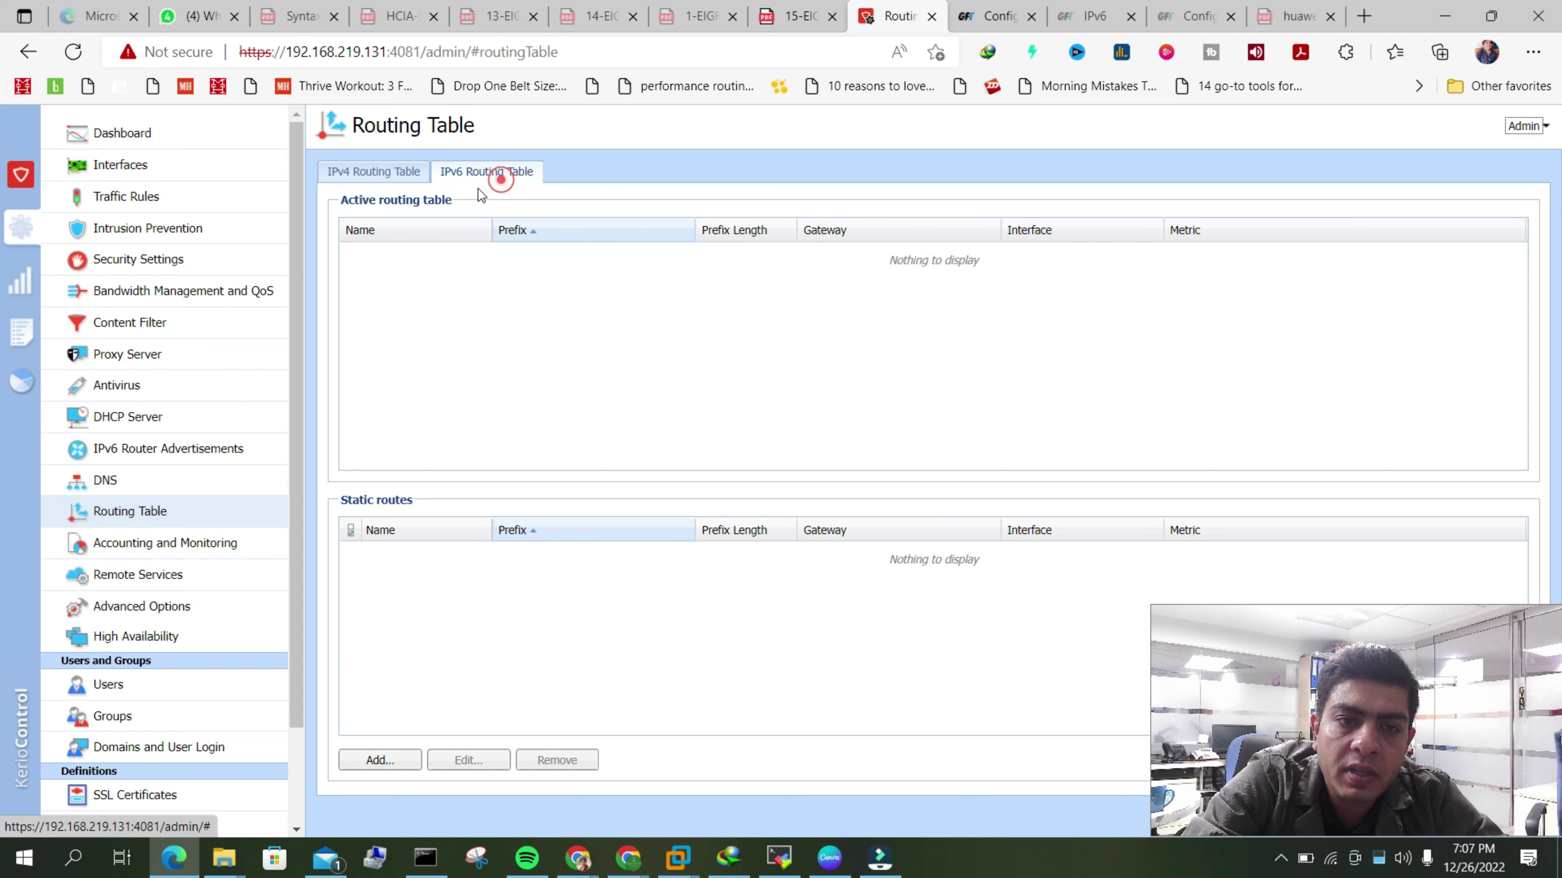
- Review the IPv4 routes and the default route's 192.168.219.2 gateway, then go to Interfaces
{"action": "left_click", "coordinate": [396, 172]}
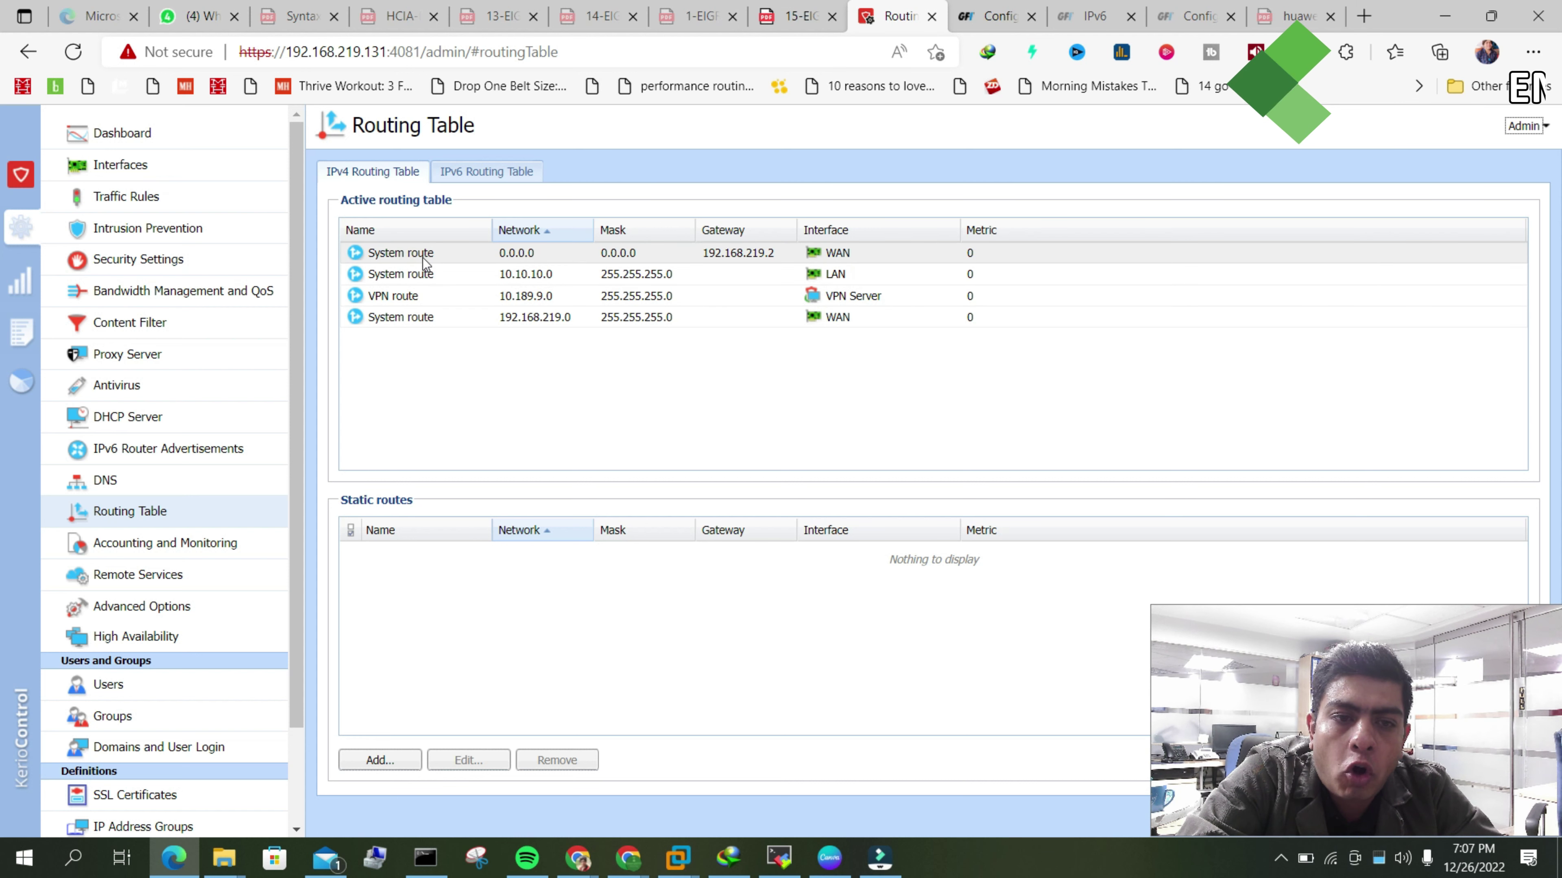
{"action": "left_click", "coordinate": [488, 396]}
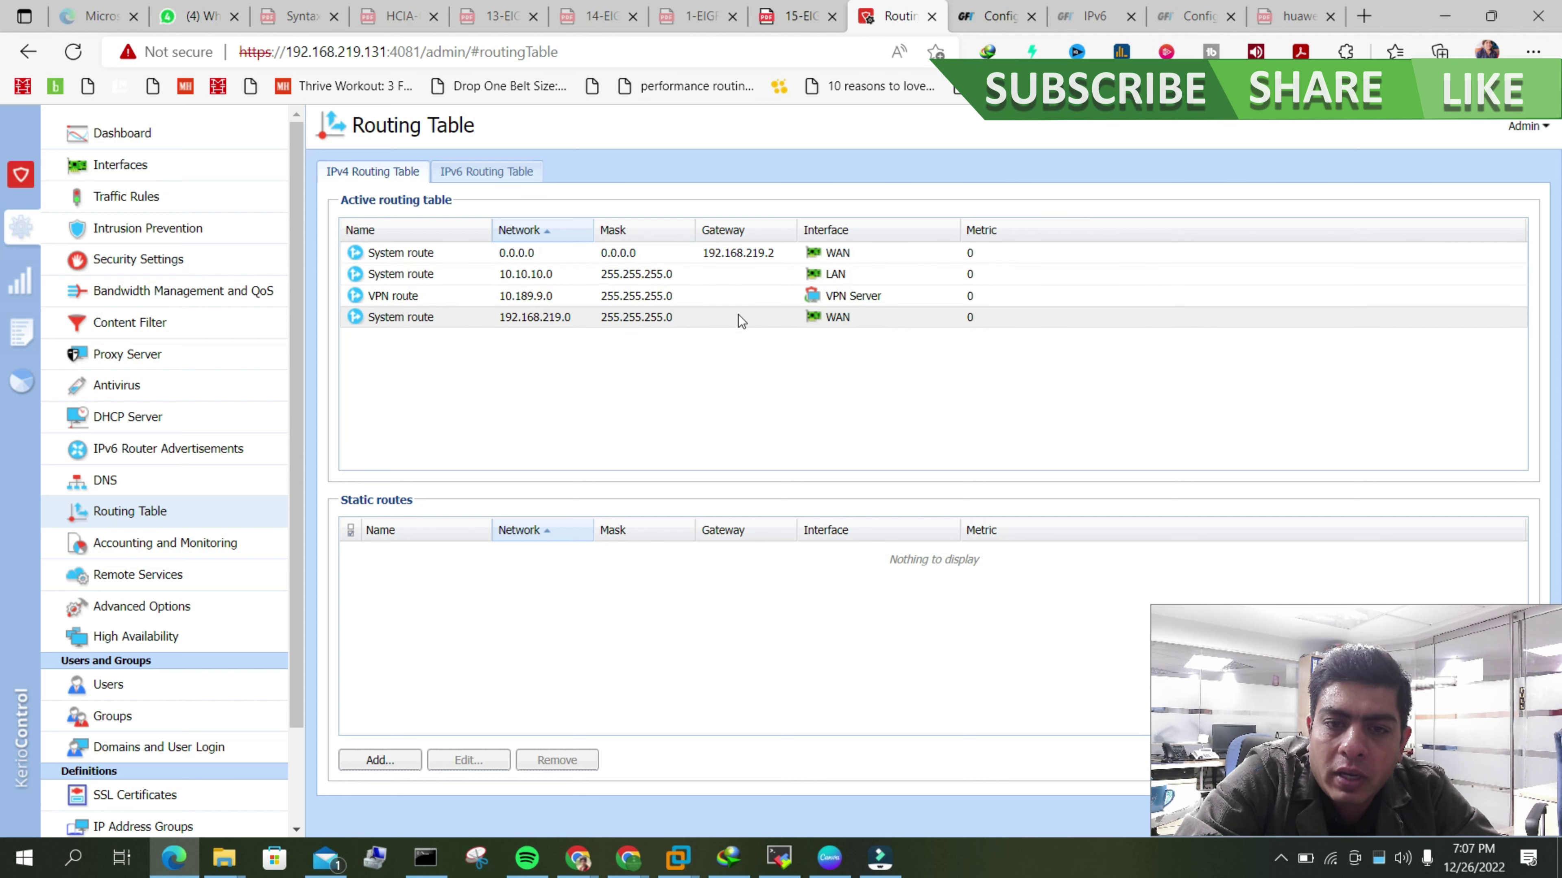
{"action": "left_click", "coordinate": [764, 252]}
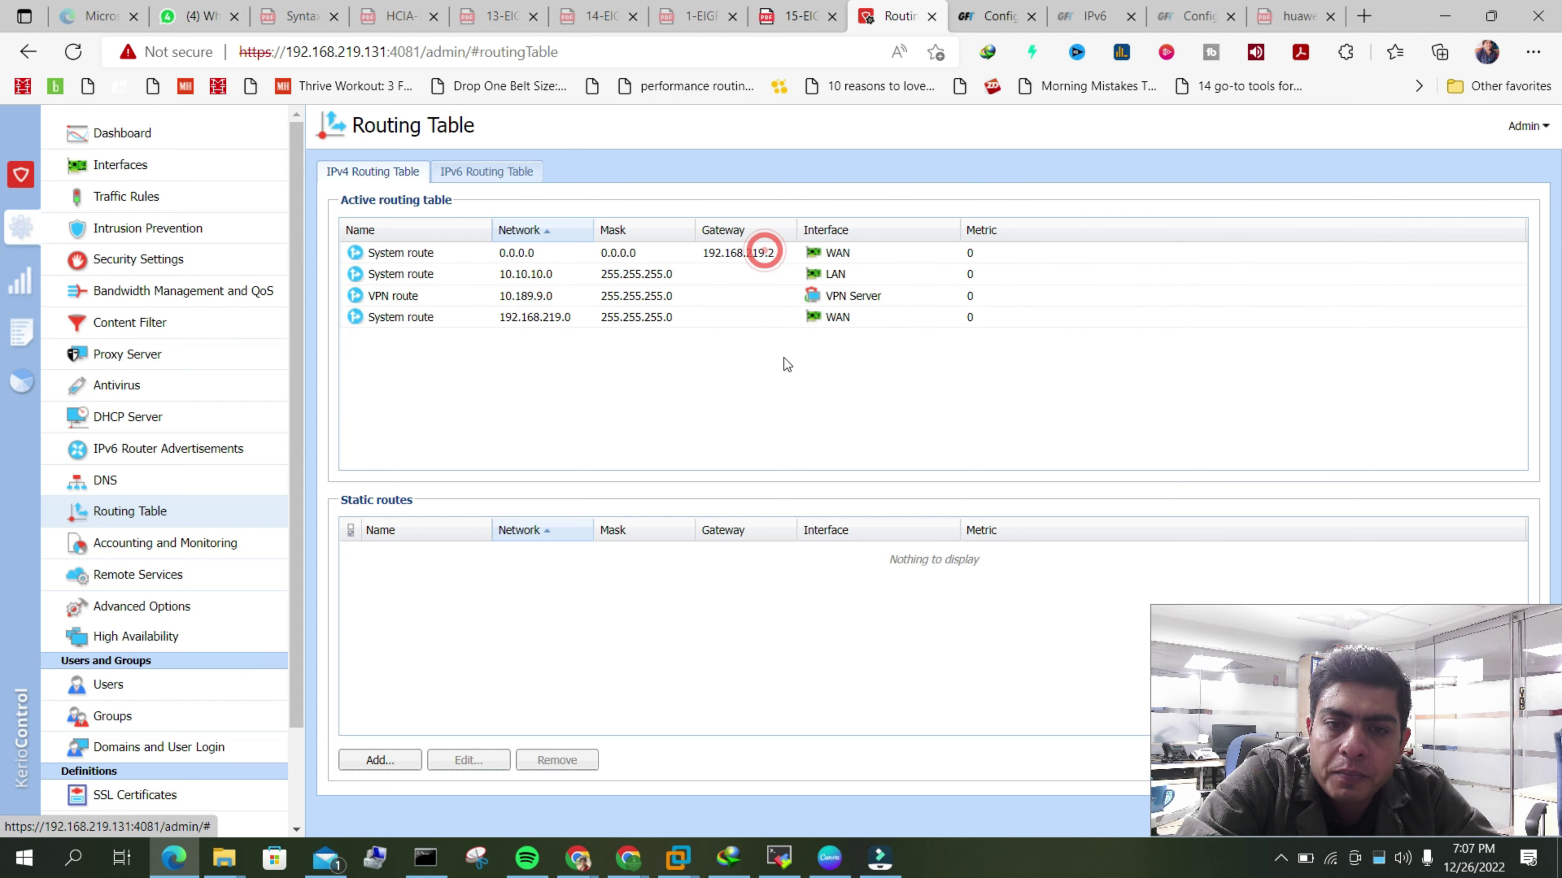
{"action": "left_click", "coordinate": [782, 357]}
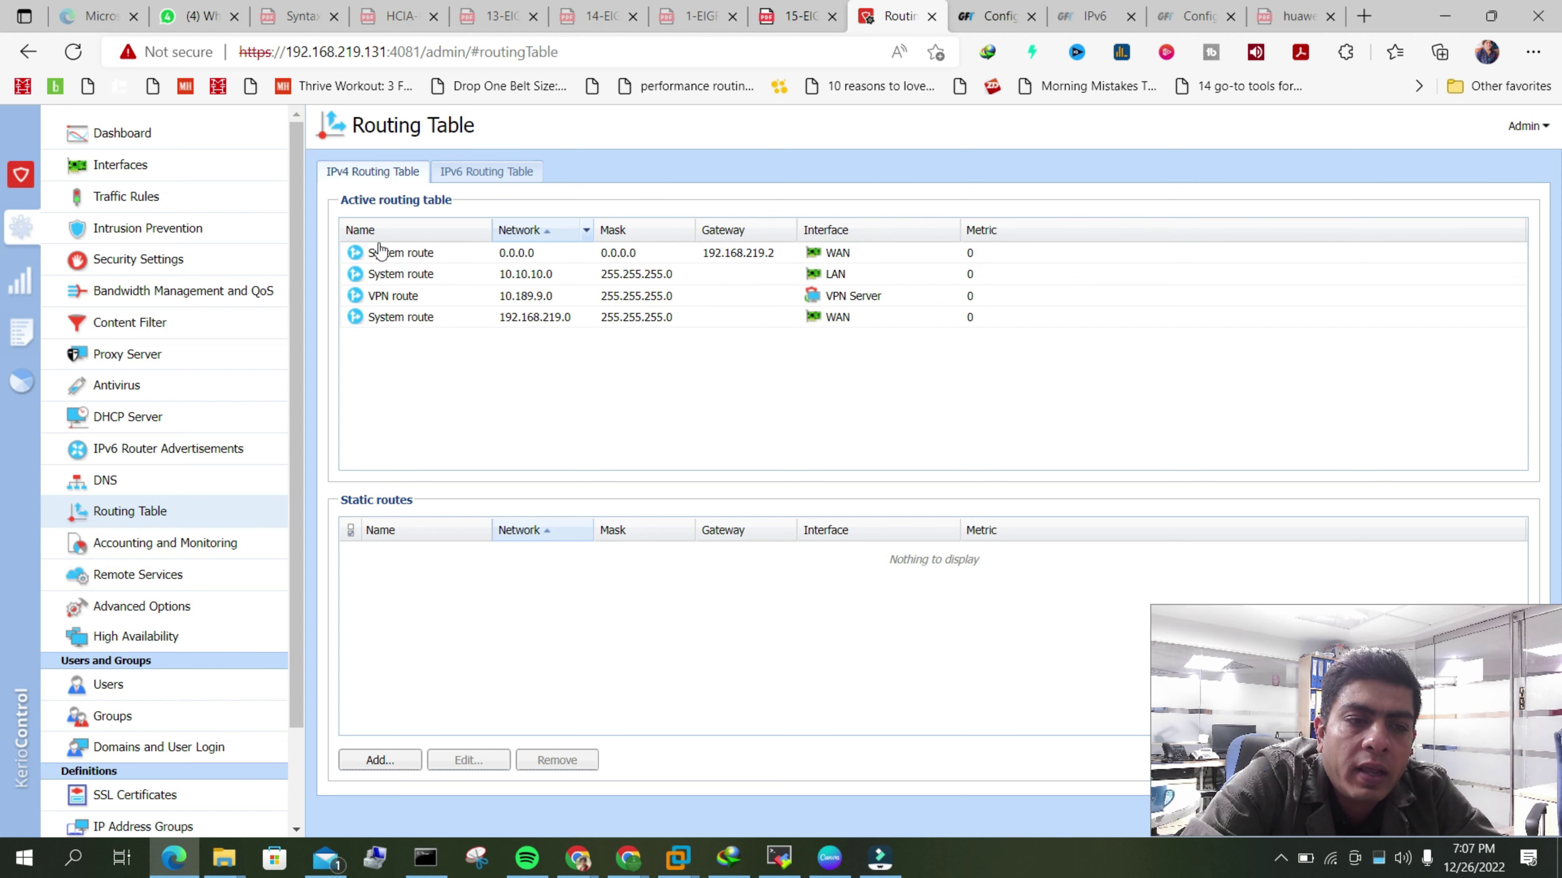
{"action": "left_click", "coordinate": [100, 173]}
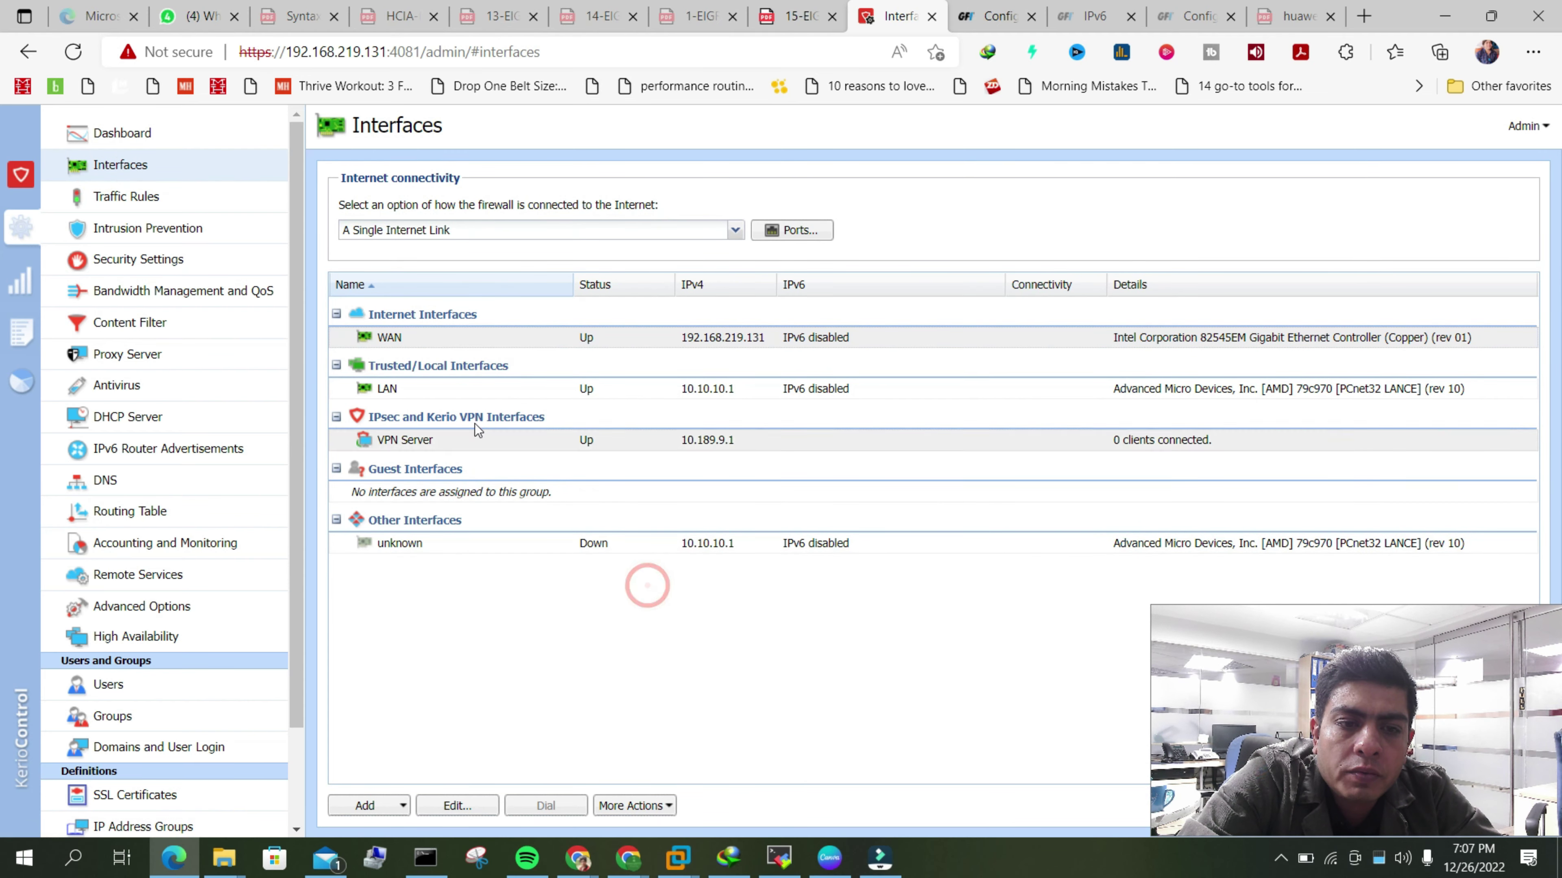
- Inspect WAN properties: gateway and DNS 192.168.219.2, IP address 192.168.219.131, then close
{"action": "double_click", "coordinate": [450, 334]}
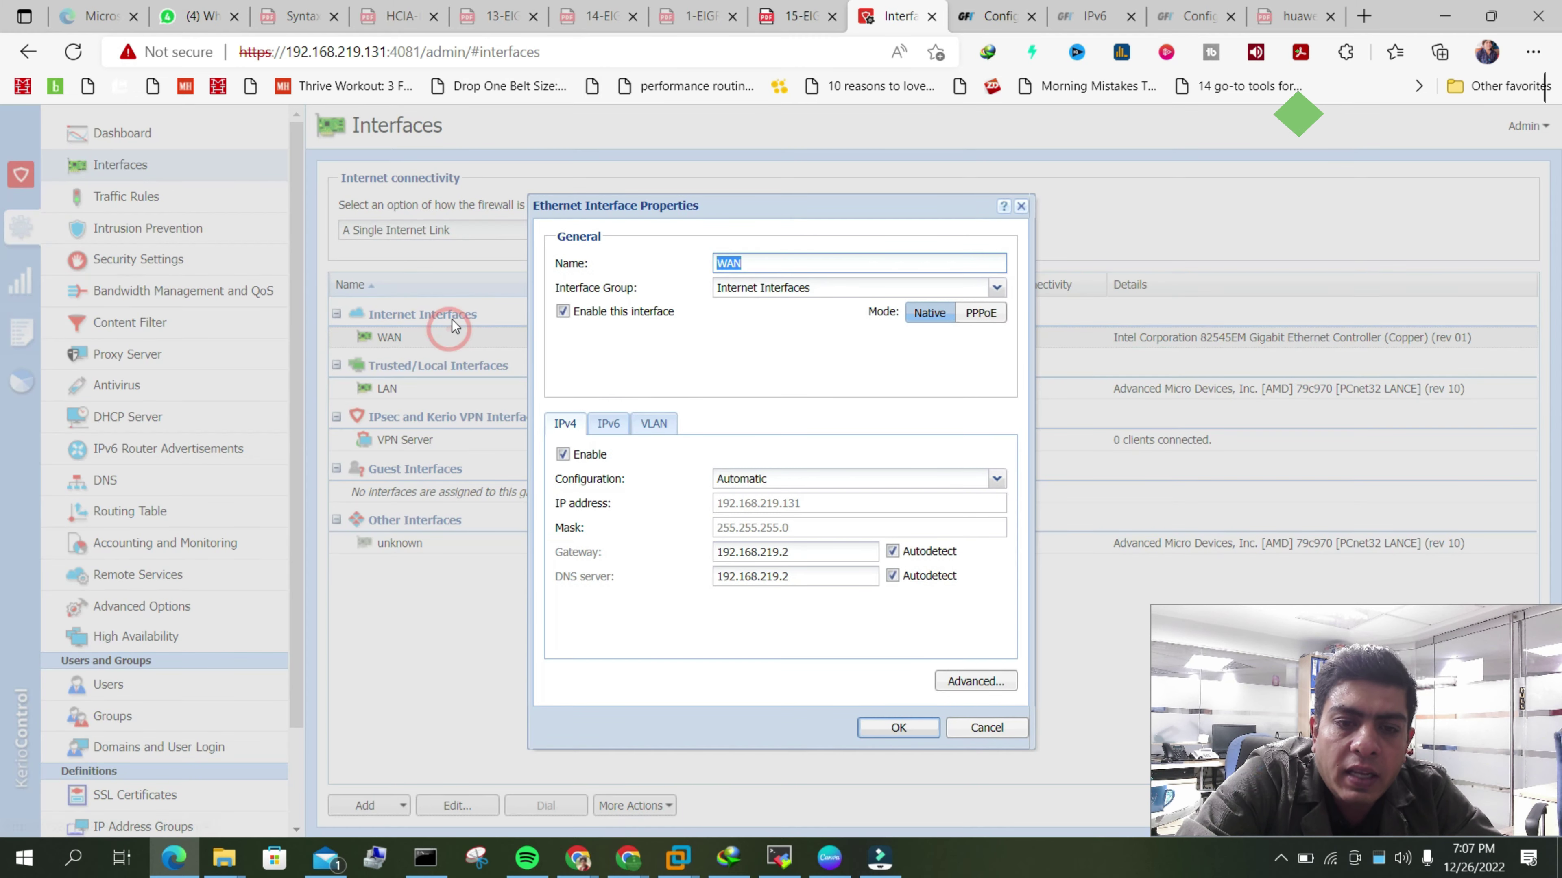
{"action": "left_click", "coordinate": [821, 552]}
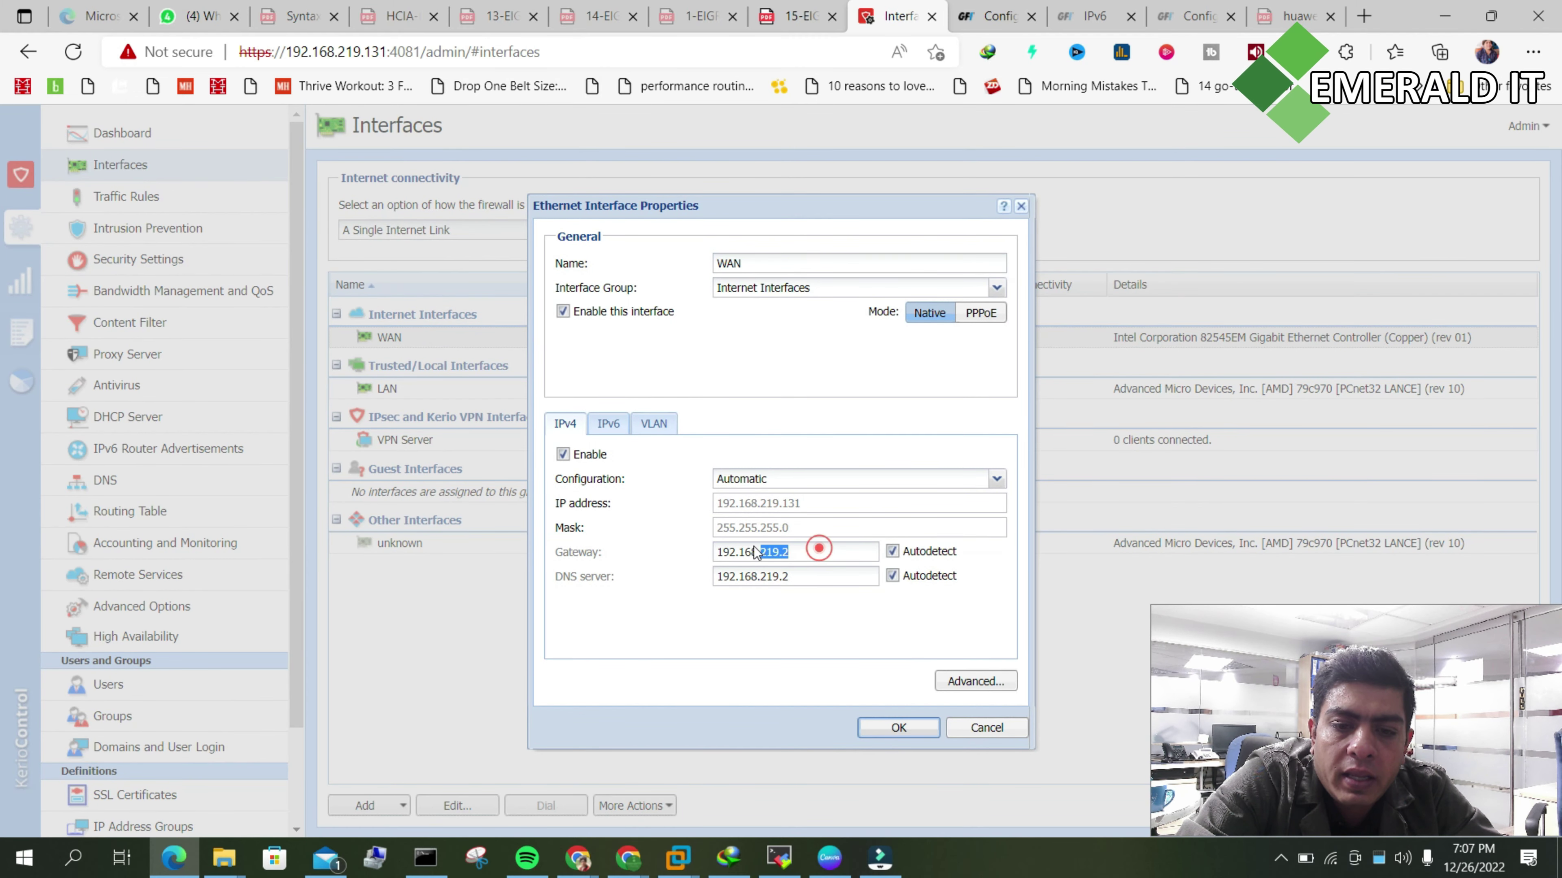
{"action": "left_click", "coordinate": [799, 576]}
{"action": "left_click", "coordinate": [726, 541]}
{"action": "left_click", "coordinate": [815, 542]}
{"action": "left_click", "coordinate": [822, 505]}
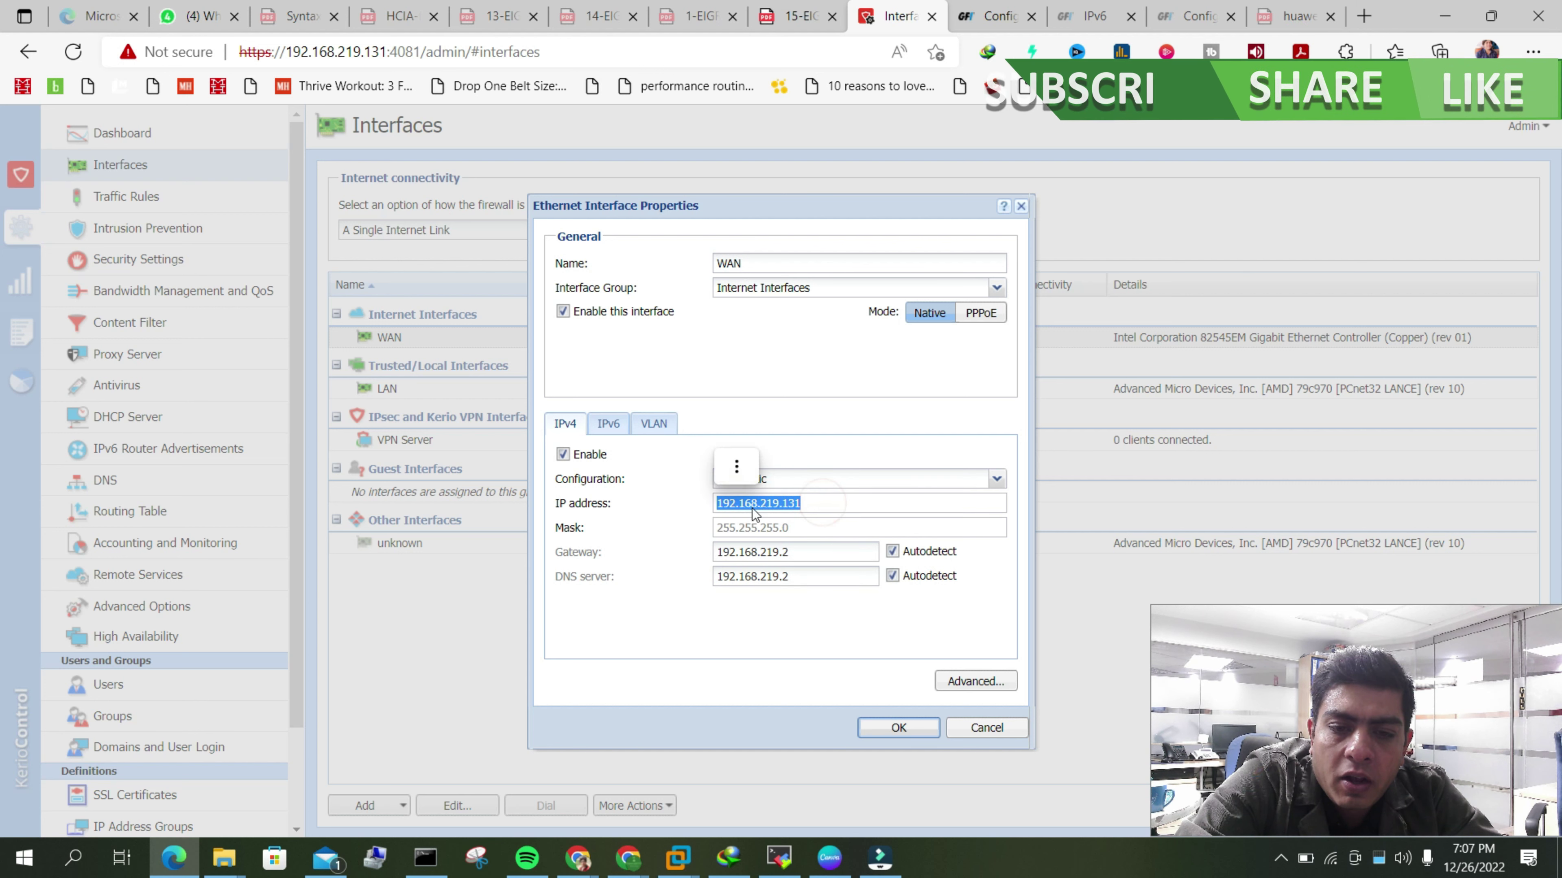
{"action": "left_click", "coordinate": [726, 381]}
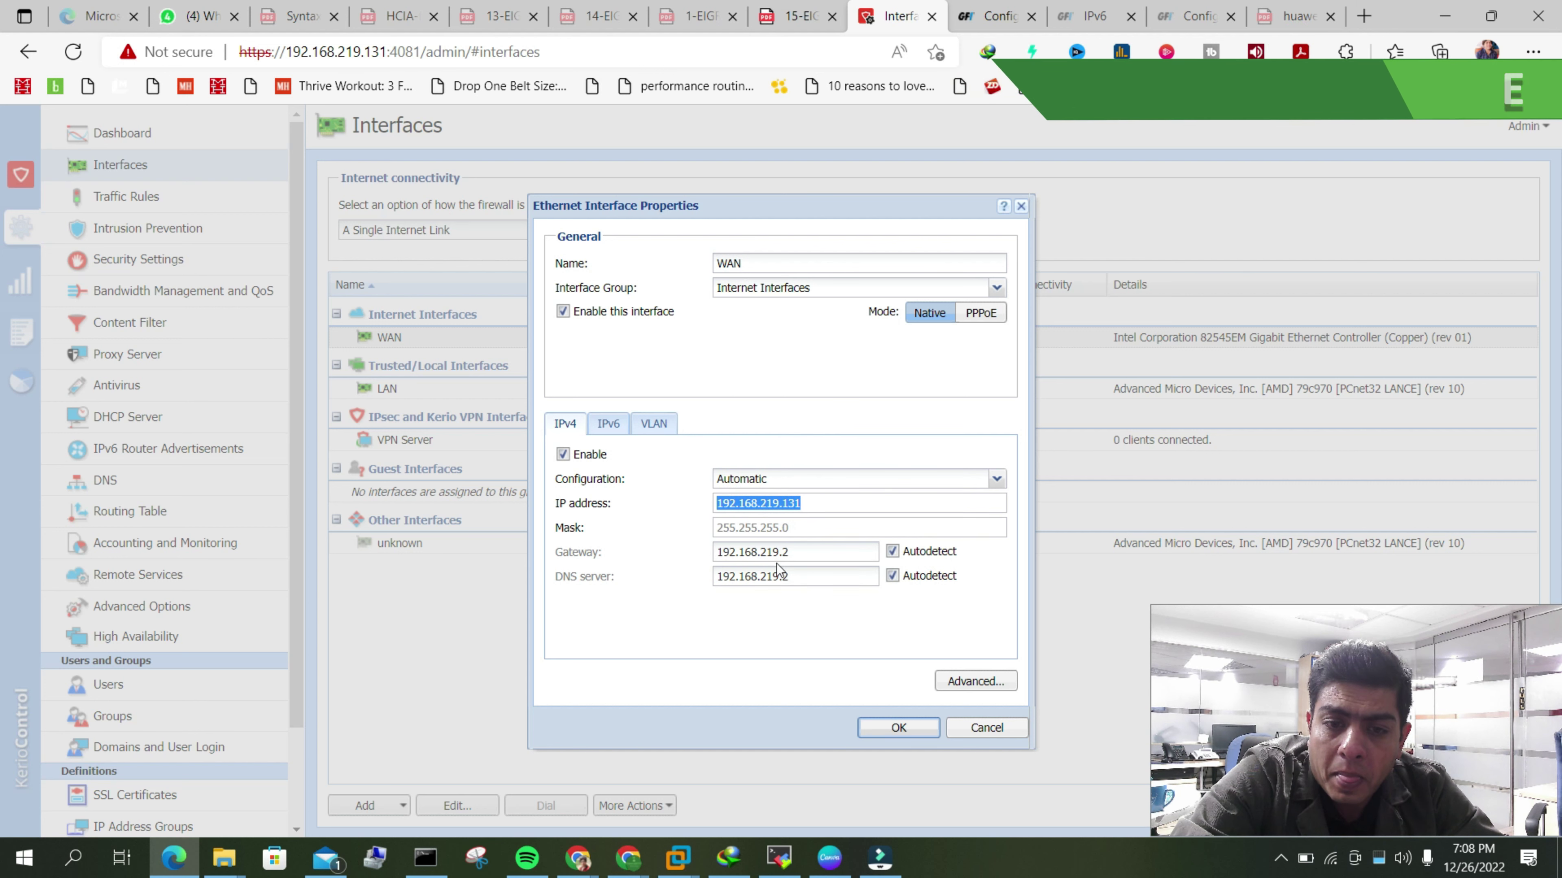
{"action": "left_click", "coordinate": [815, 502]}
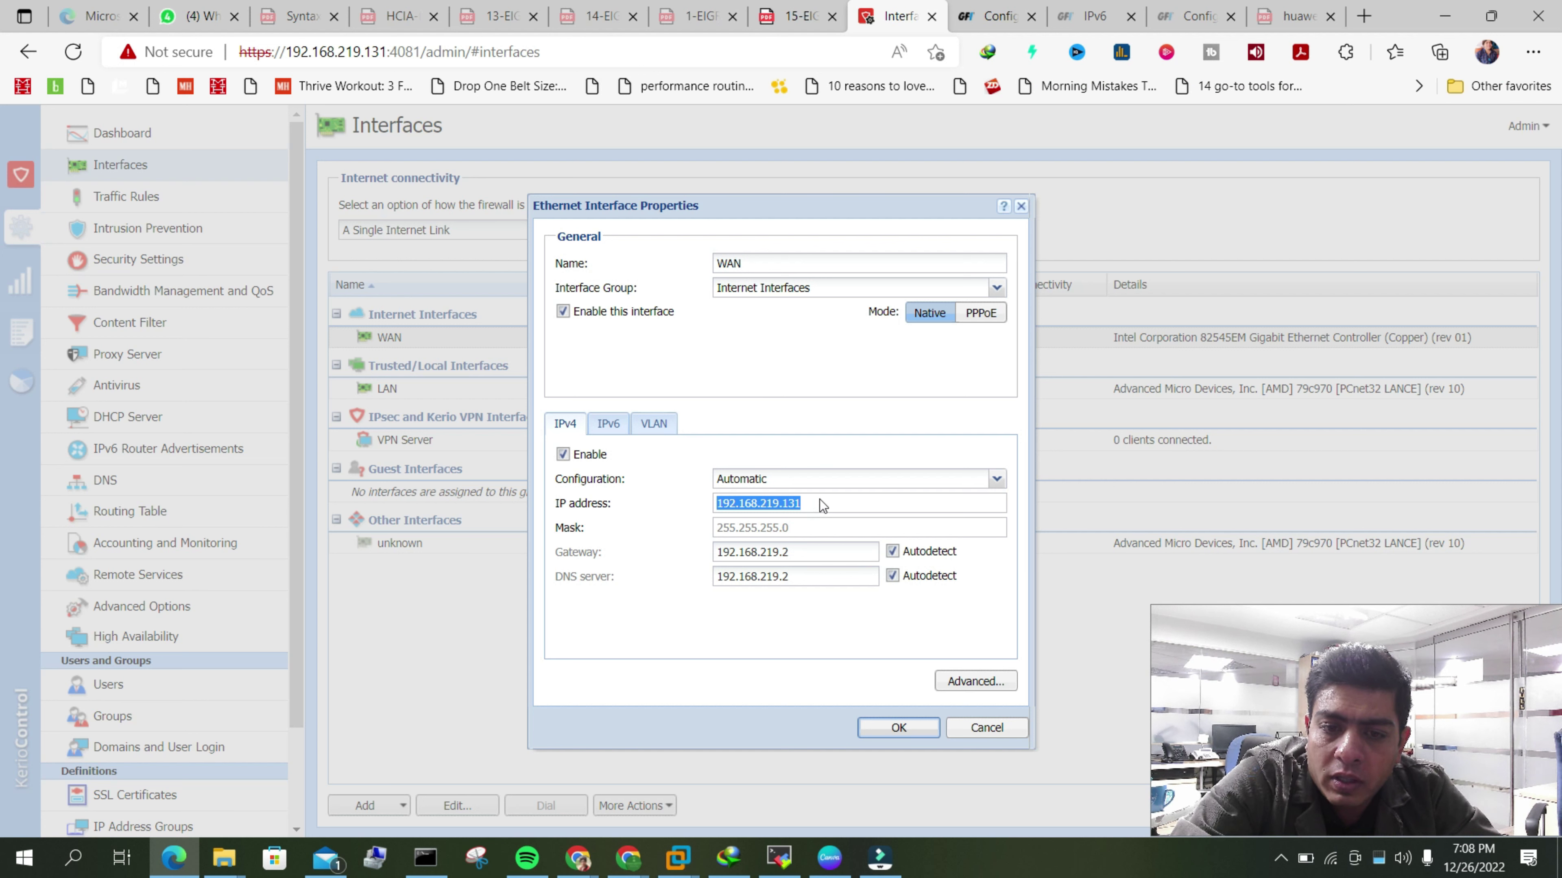
{"action": "left_click", "coordinate": [799, 582]}
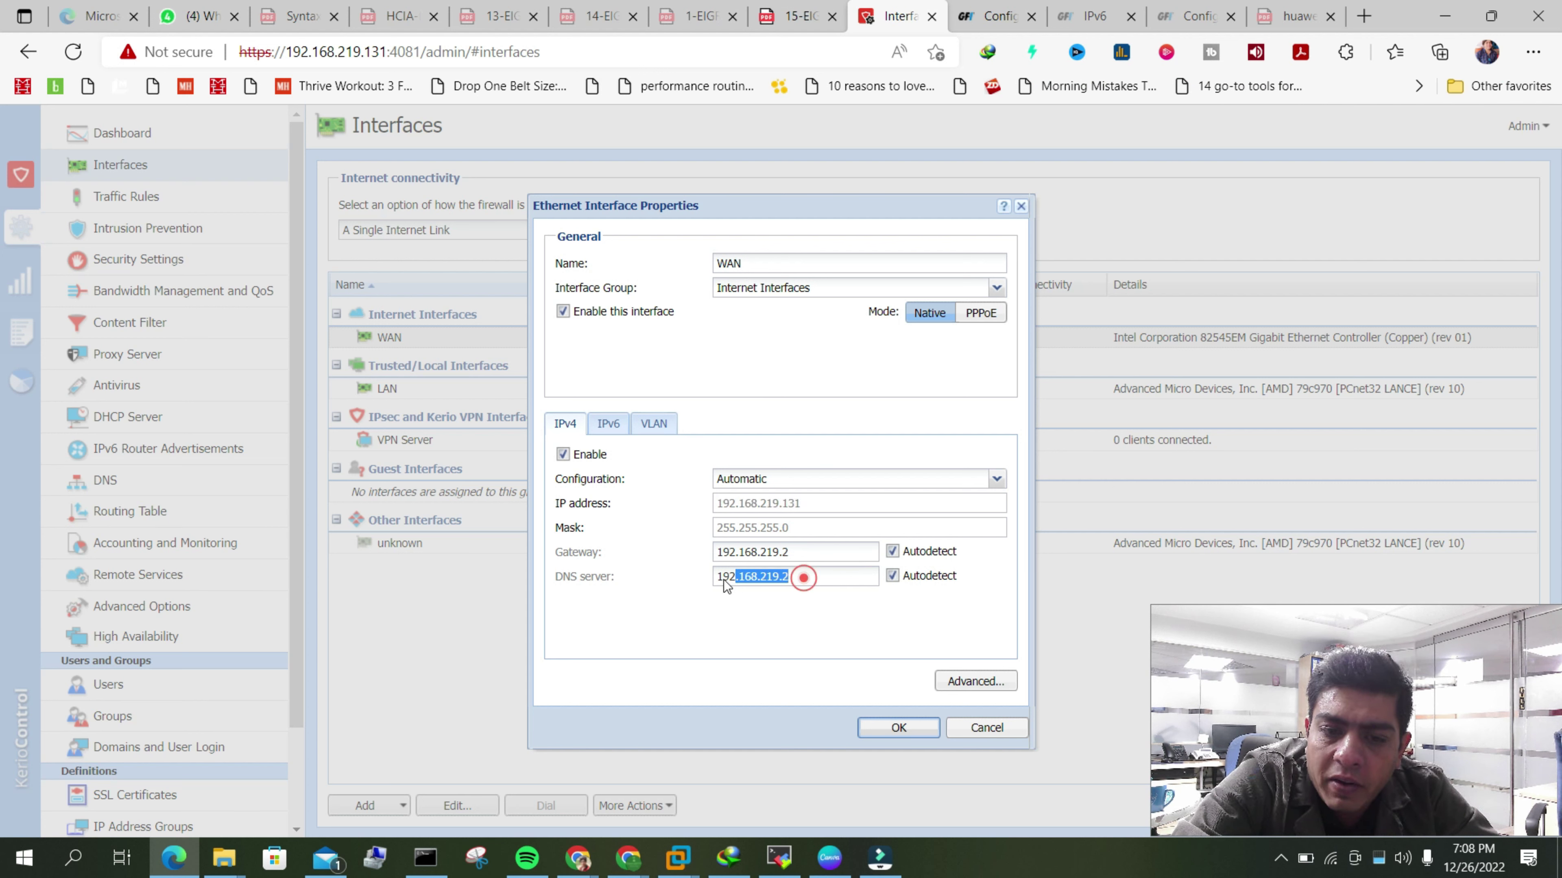
{"action": "left_click_drag", "start_coordinate": [724, 580], "coordinate": [708, 580]}
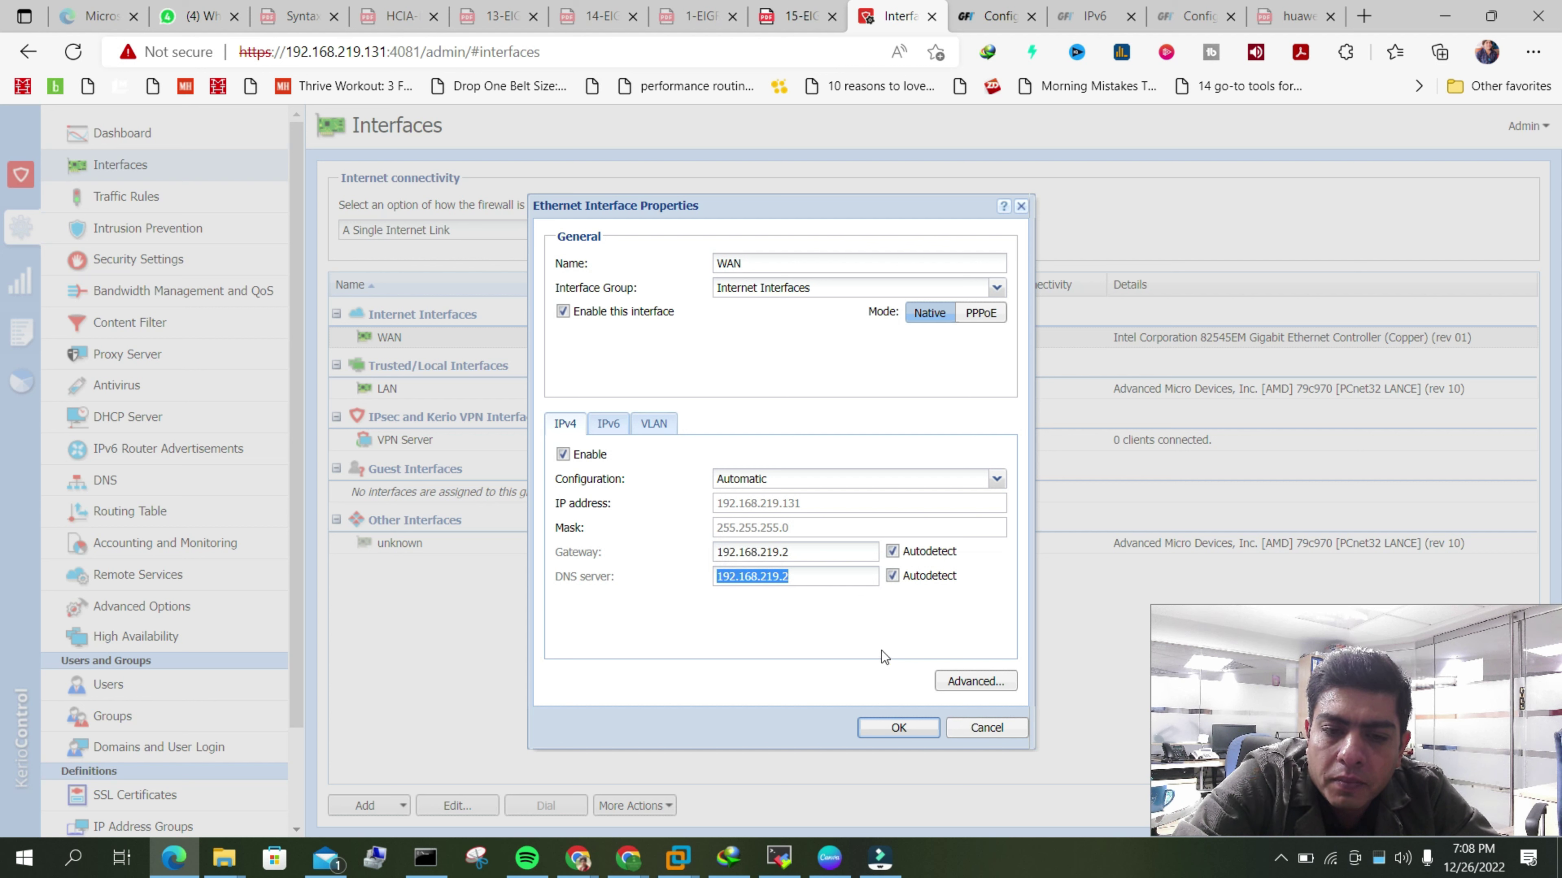
{"action": "left_click", "coordinate": [792, 605]}
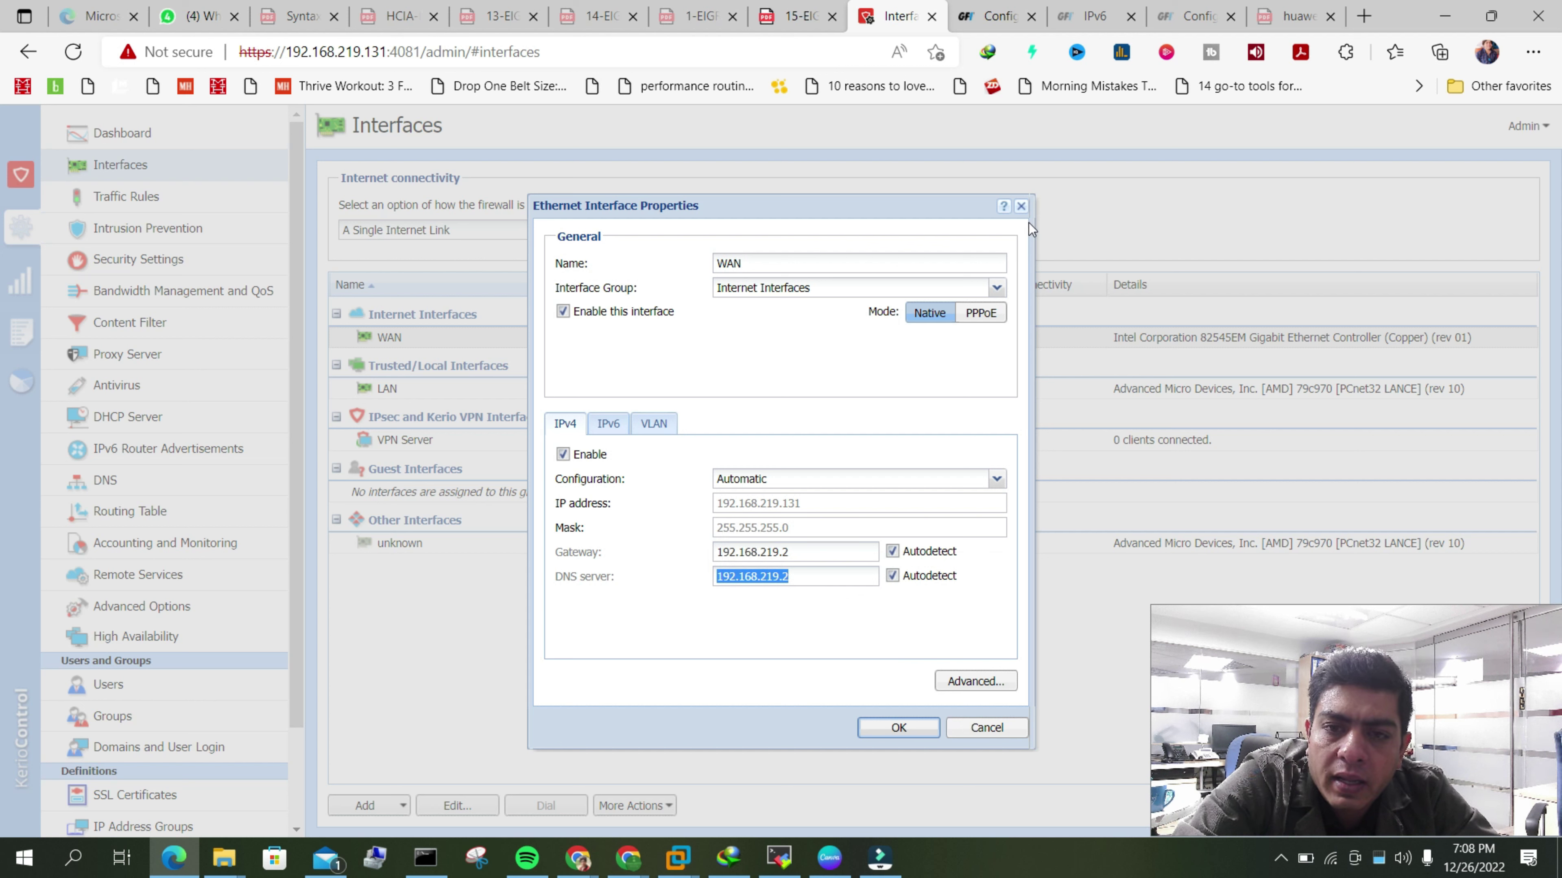
{"action": "left_click", "coordinate": [1024, 207]}
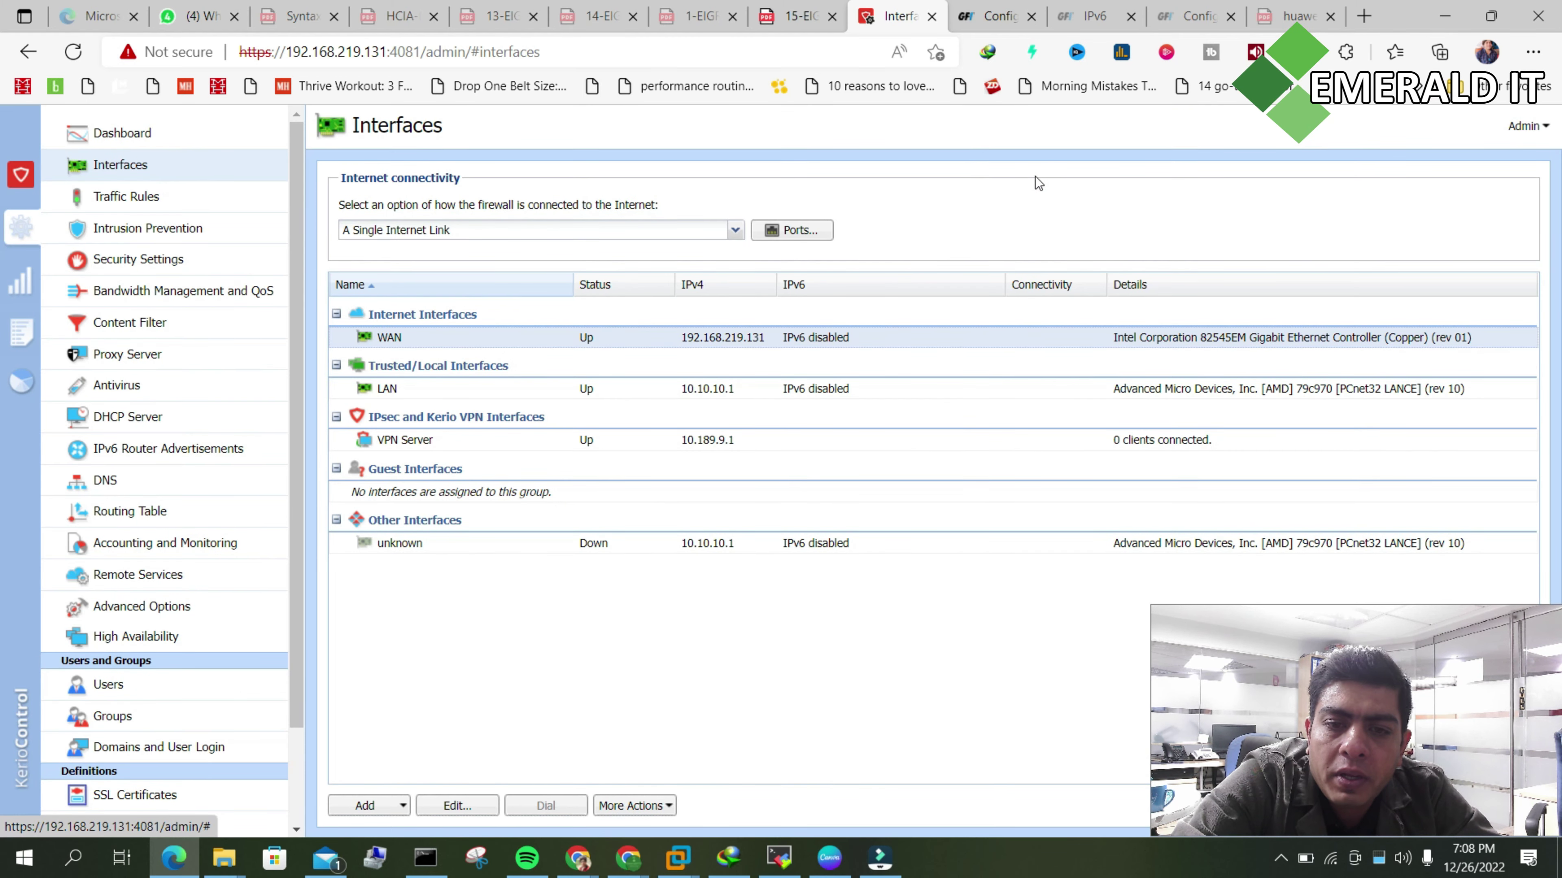
- Reopen WAN properties to note Automatic IPv4 configuration, cancel, and return to the Routing Table
{"action": "double_click", "coordinate": [617, 340]}
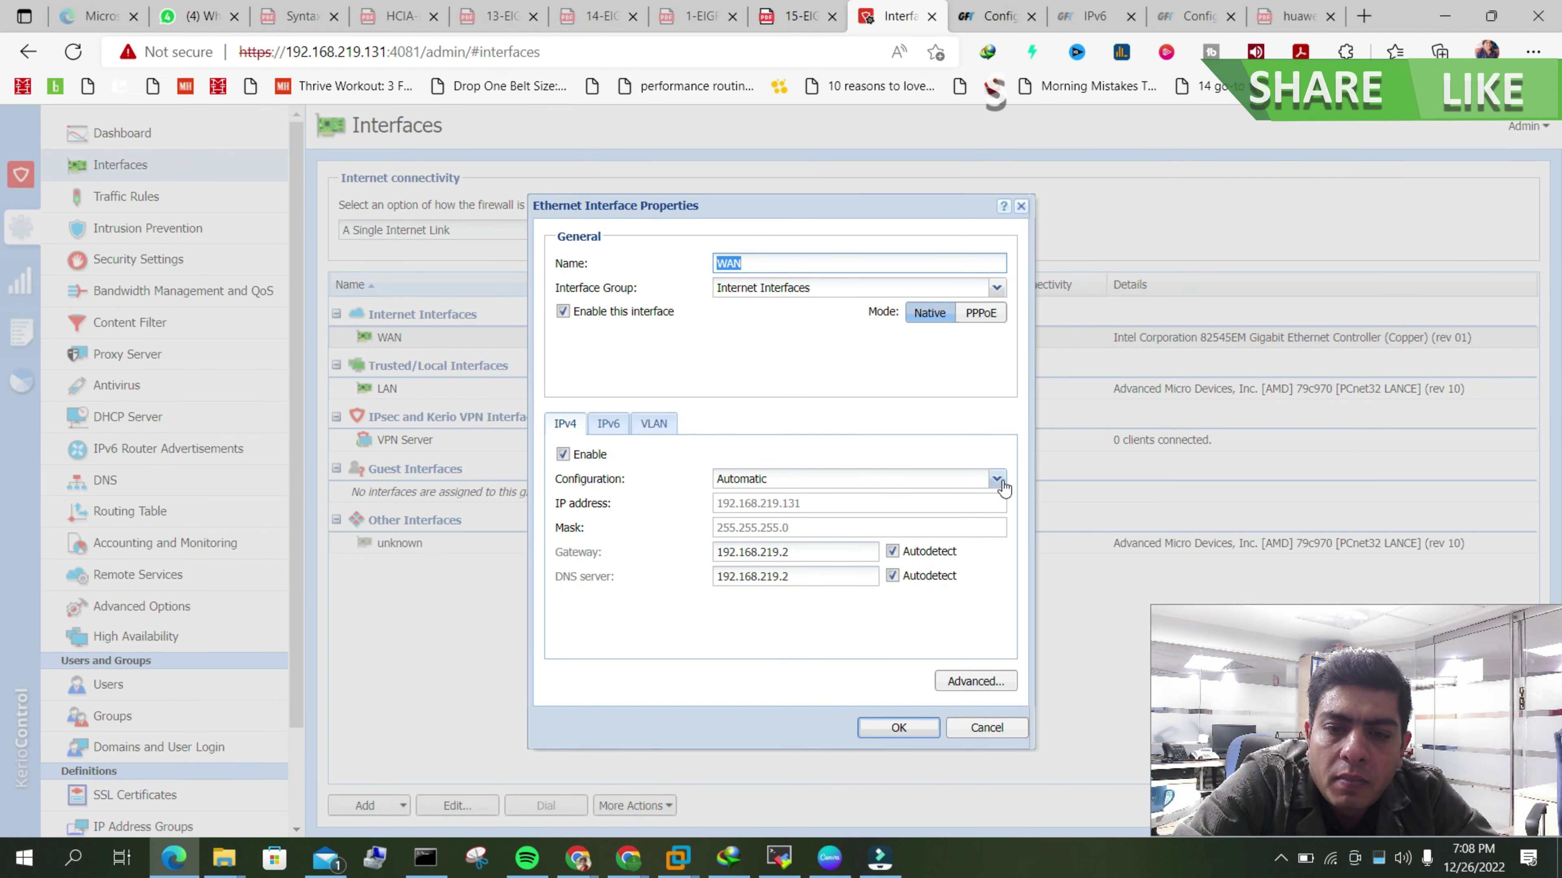
{"action": "left_click", "coordinate": [770, 478]}
{"action": "double_click", "coordinate": [770, 477]}
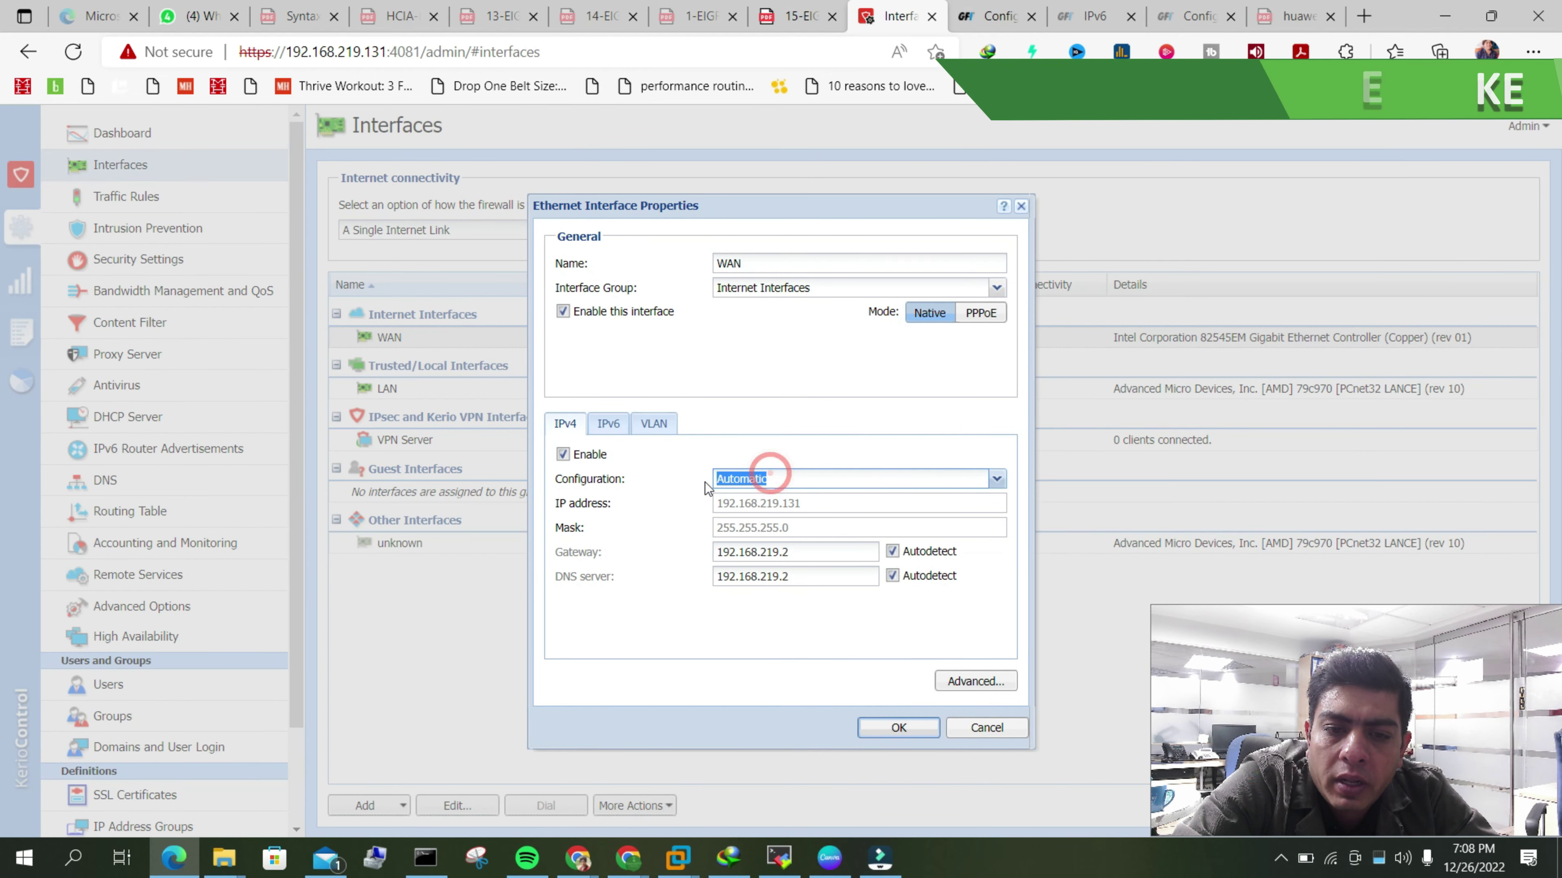
{"action": "left_click", "coordinate": [986, 727]}
{"action": "left_click", "coordinate": [129, 510]}
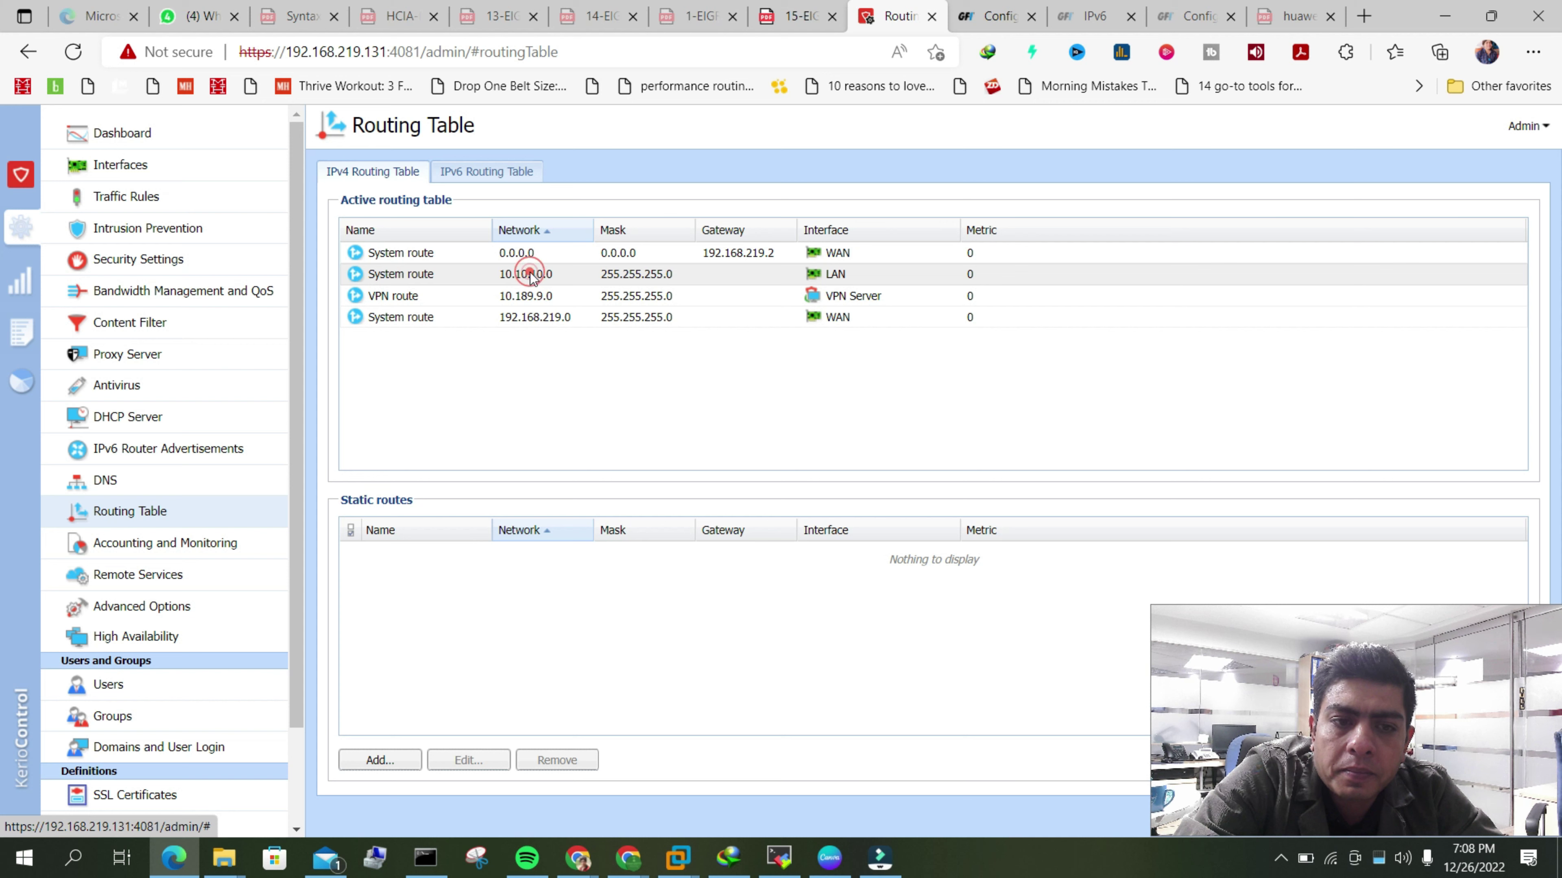
{"action": "left_click", "coordinate": [893, 356]}
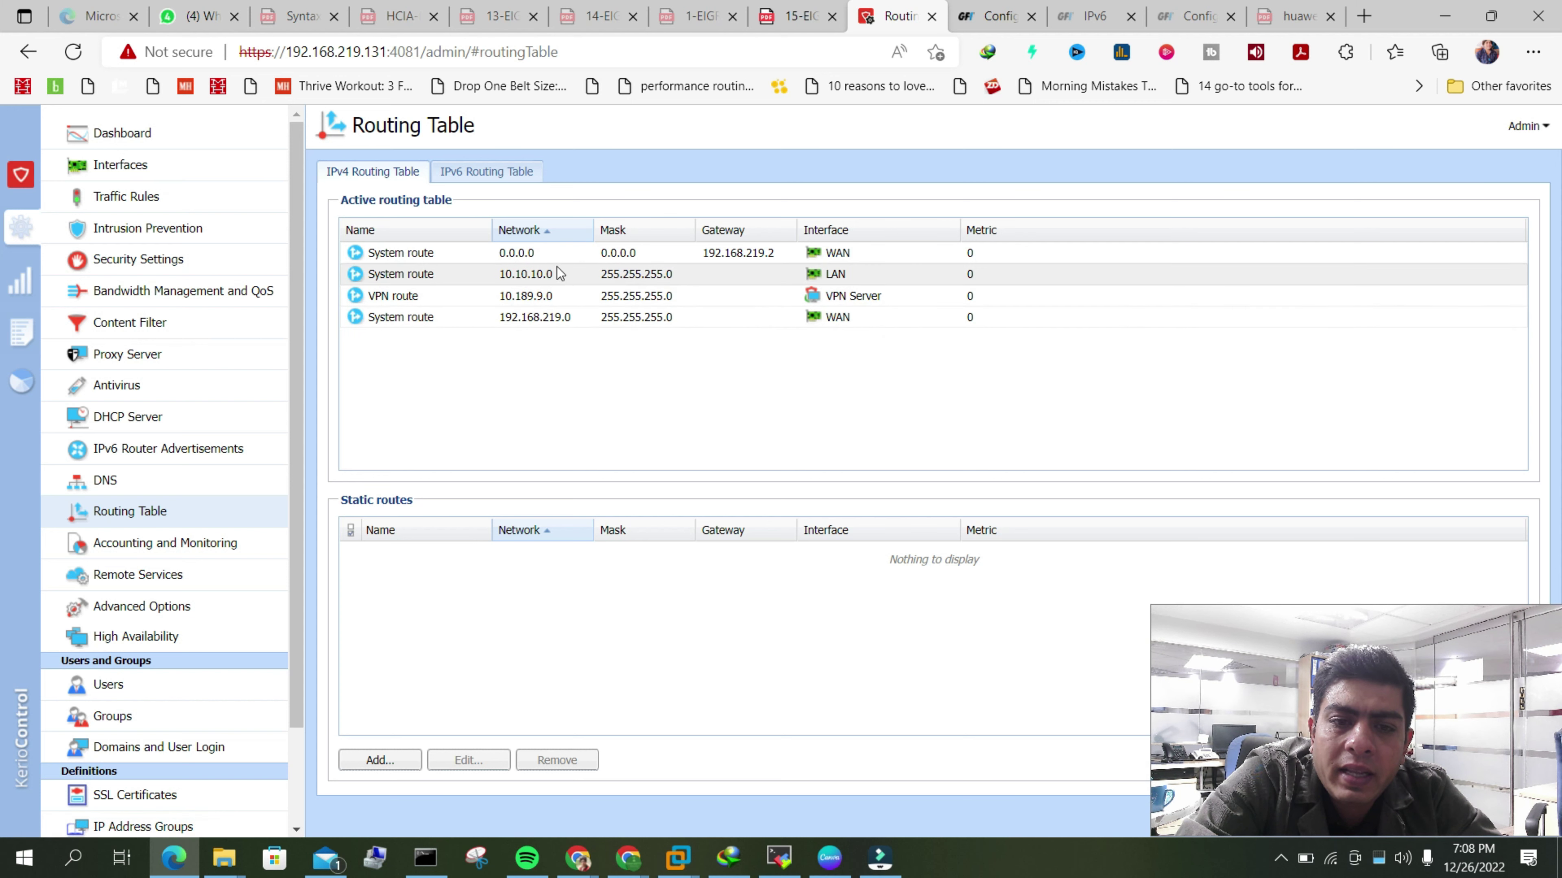
{"action": "left_click", "coordinate": [497, 280]}
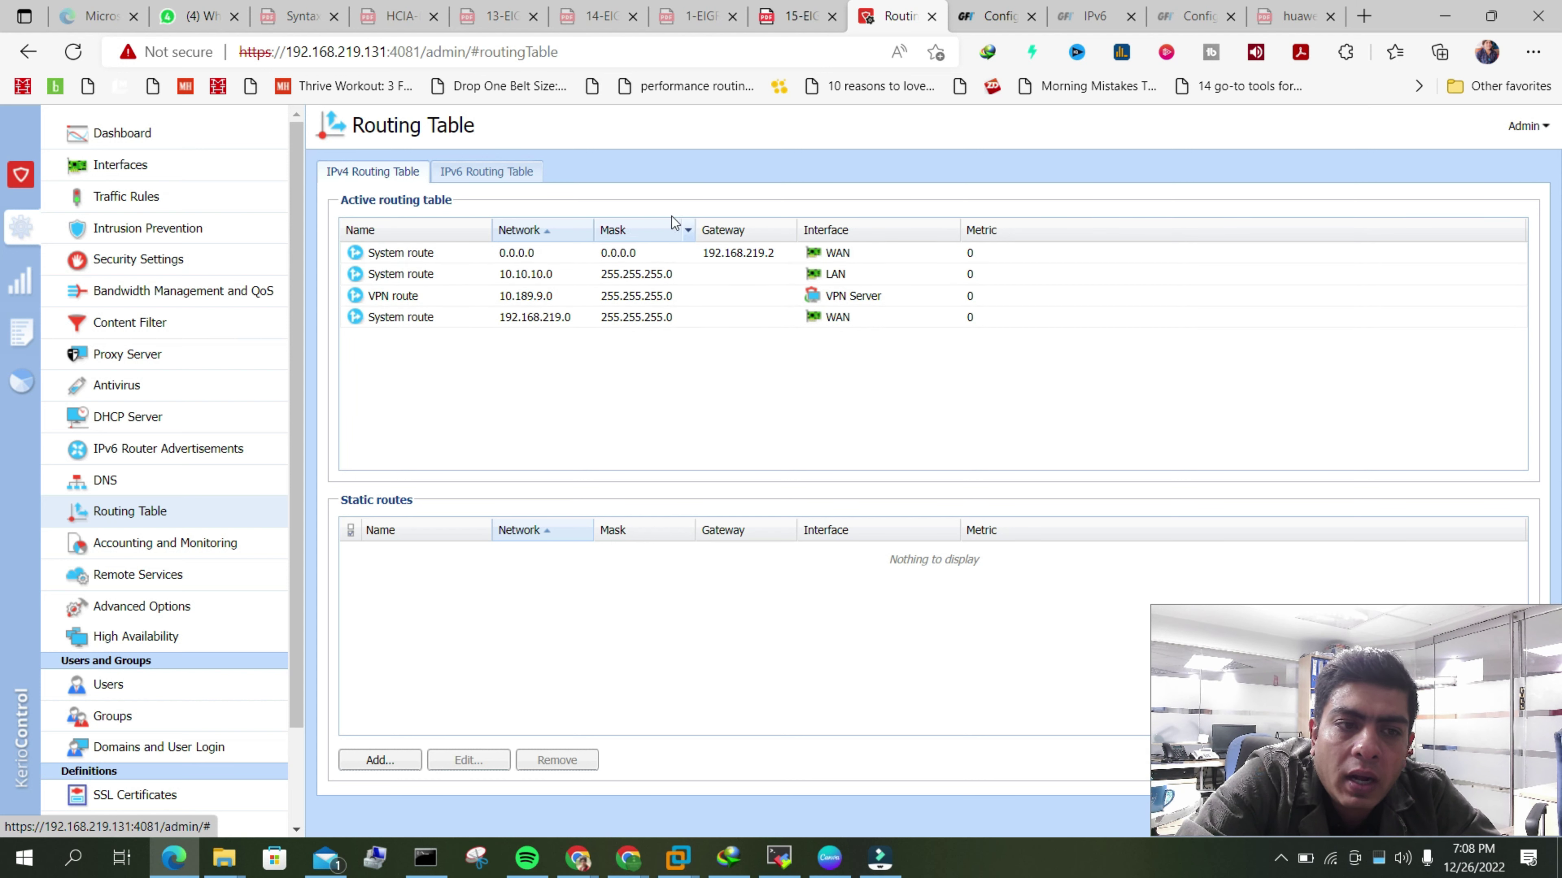
{"action": "left_click", "coordinate": [146, 174]}
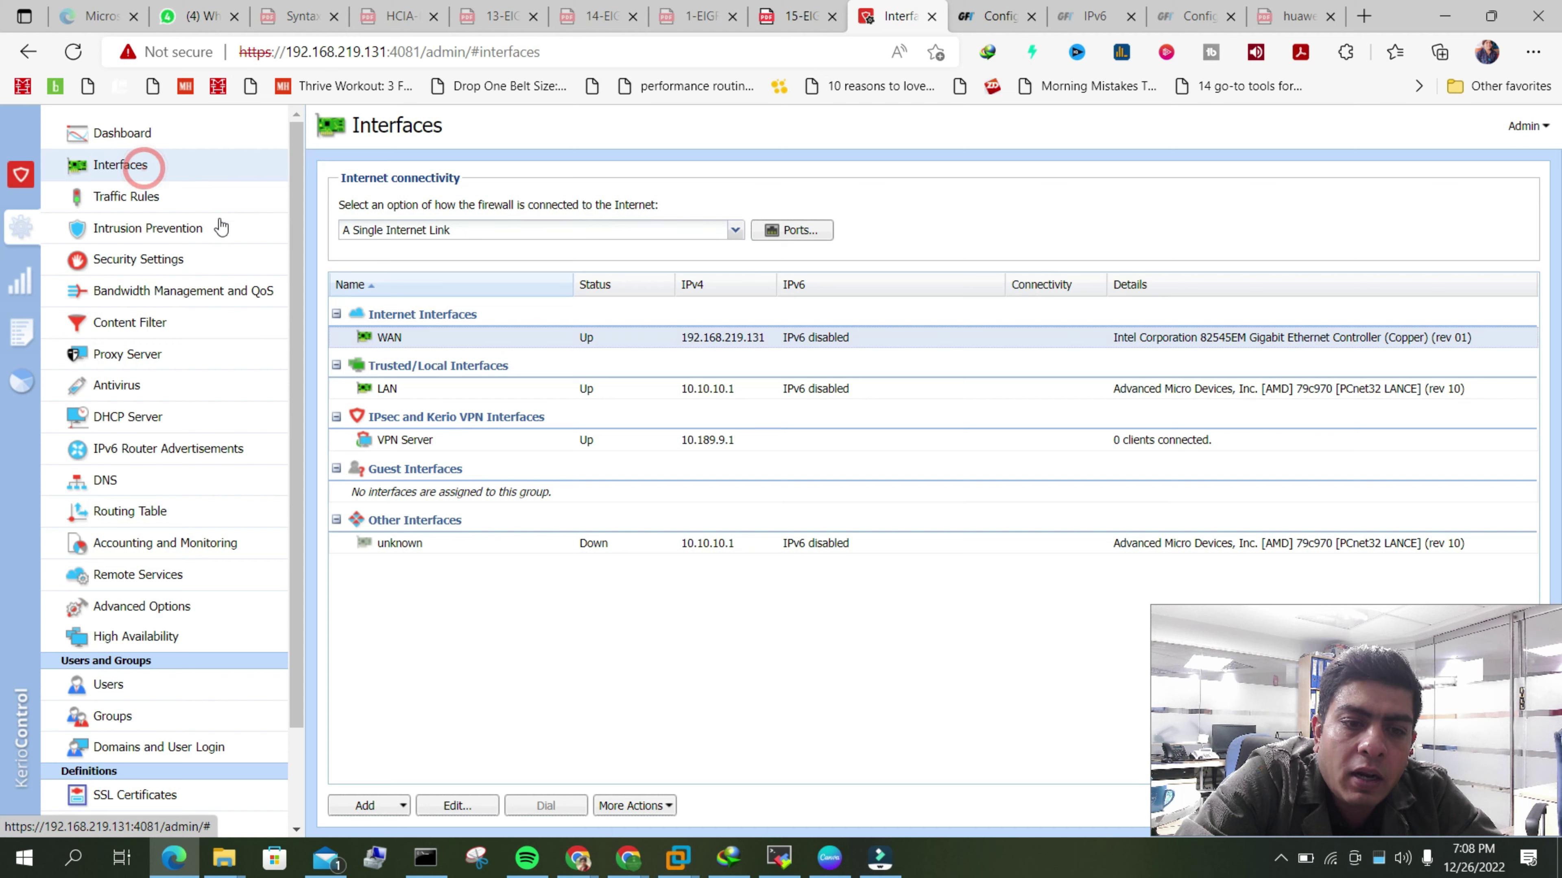
{"action": "double_click", "coordinate": [696, 393]}
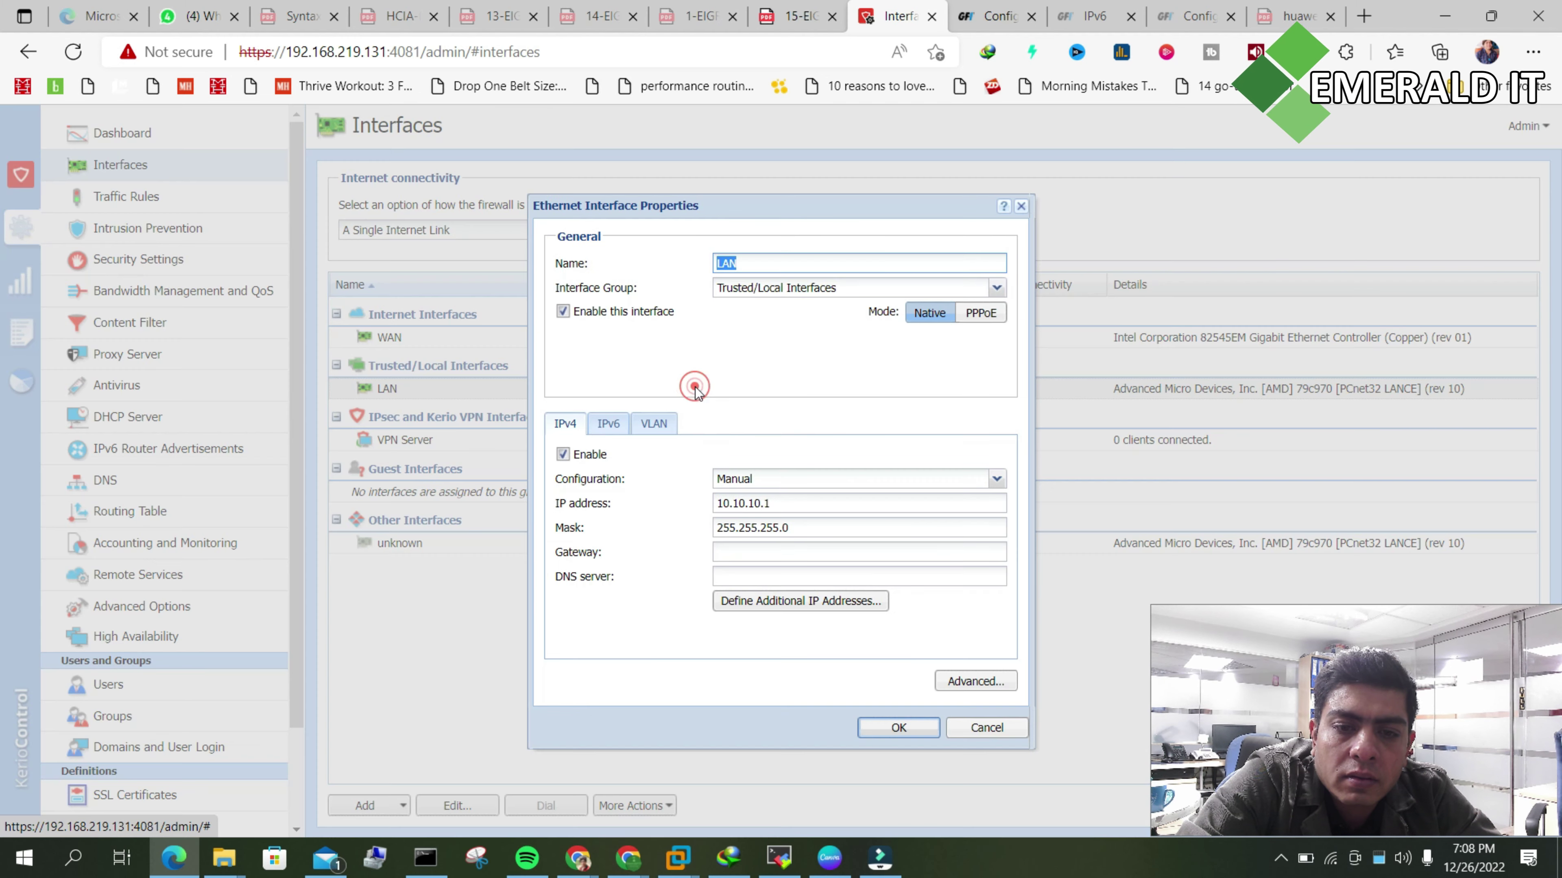
{"action": "left_click", "coordinate": [784, 512]}
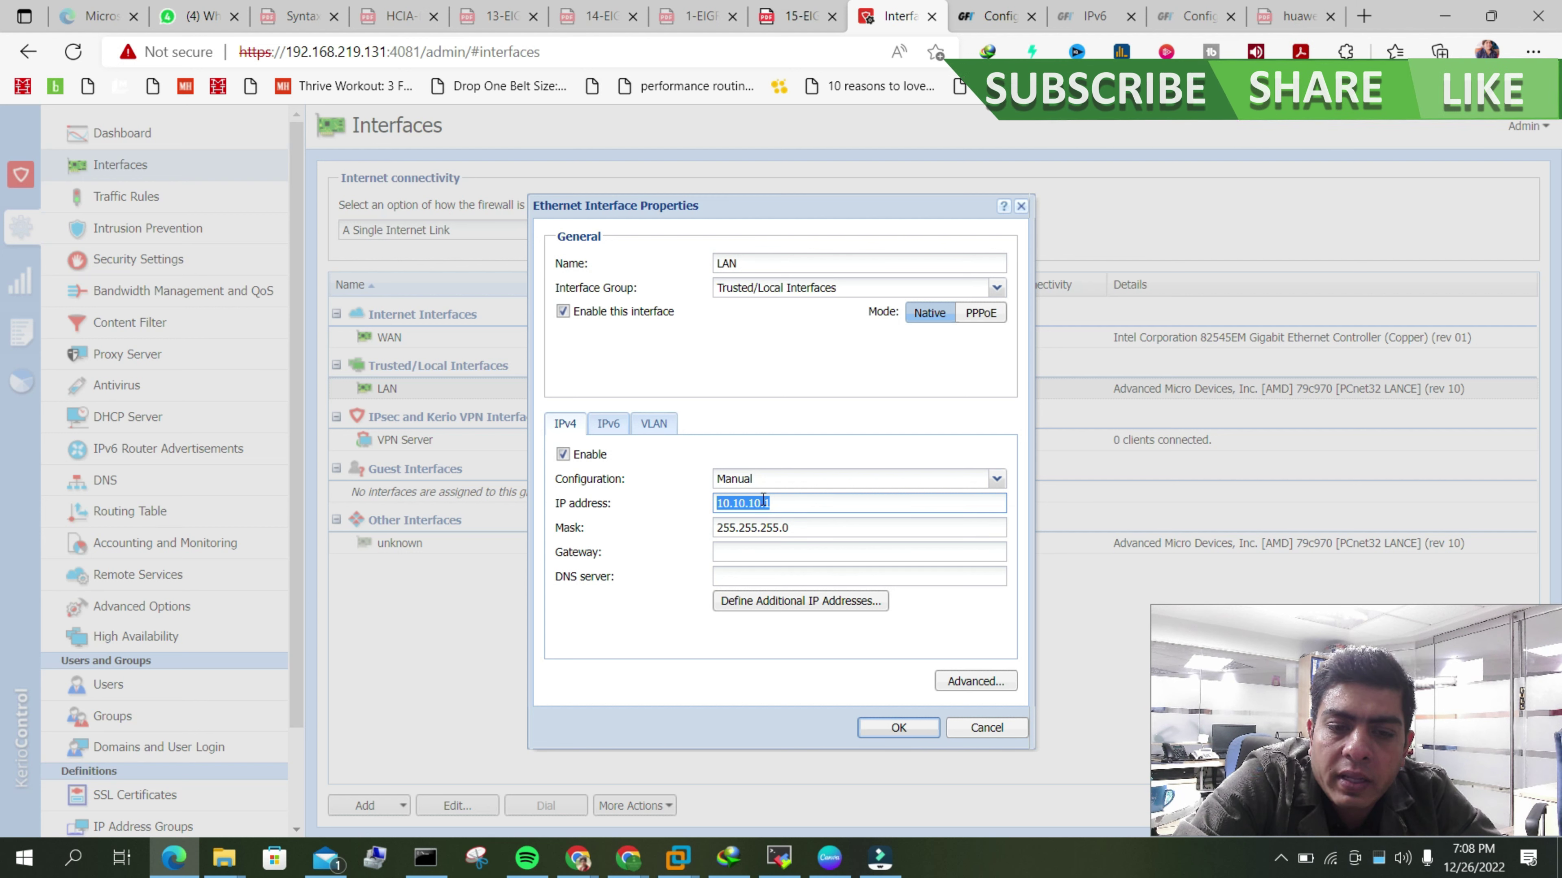
{"action": "left_click", "coordinate": [759, 550]}
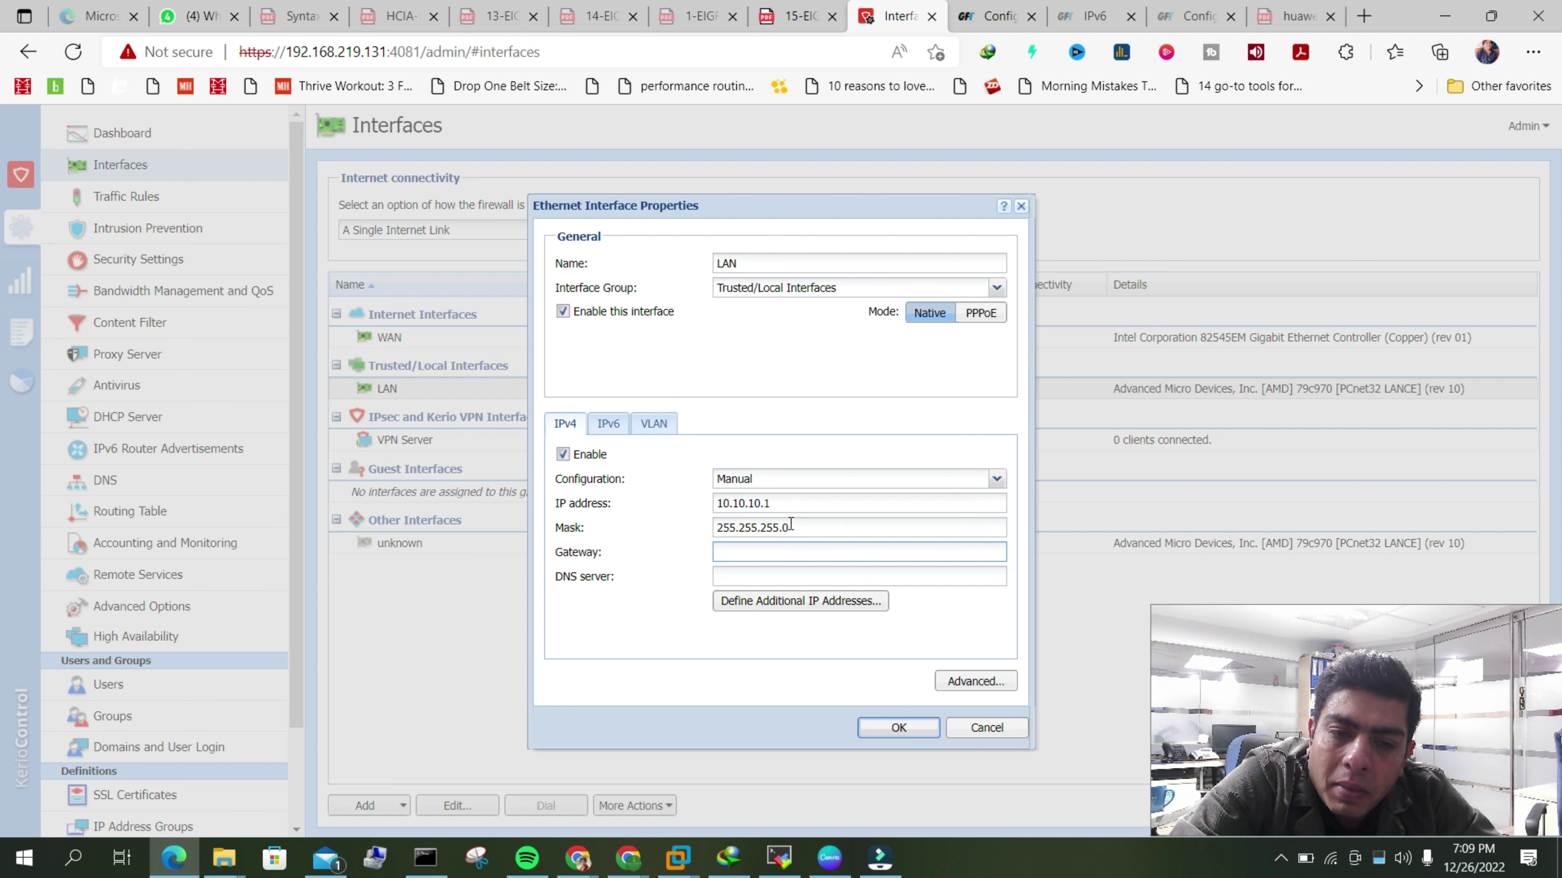
{"action": "left_click", "coordinate": [986, 727]}
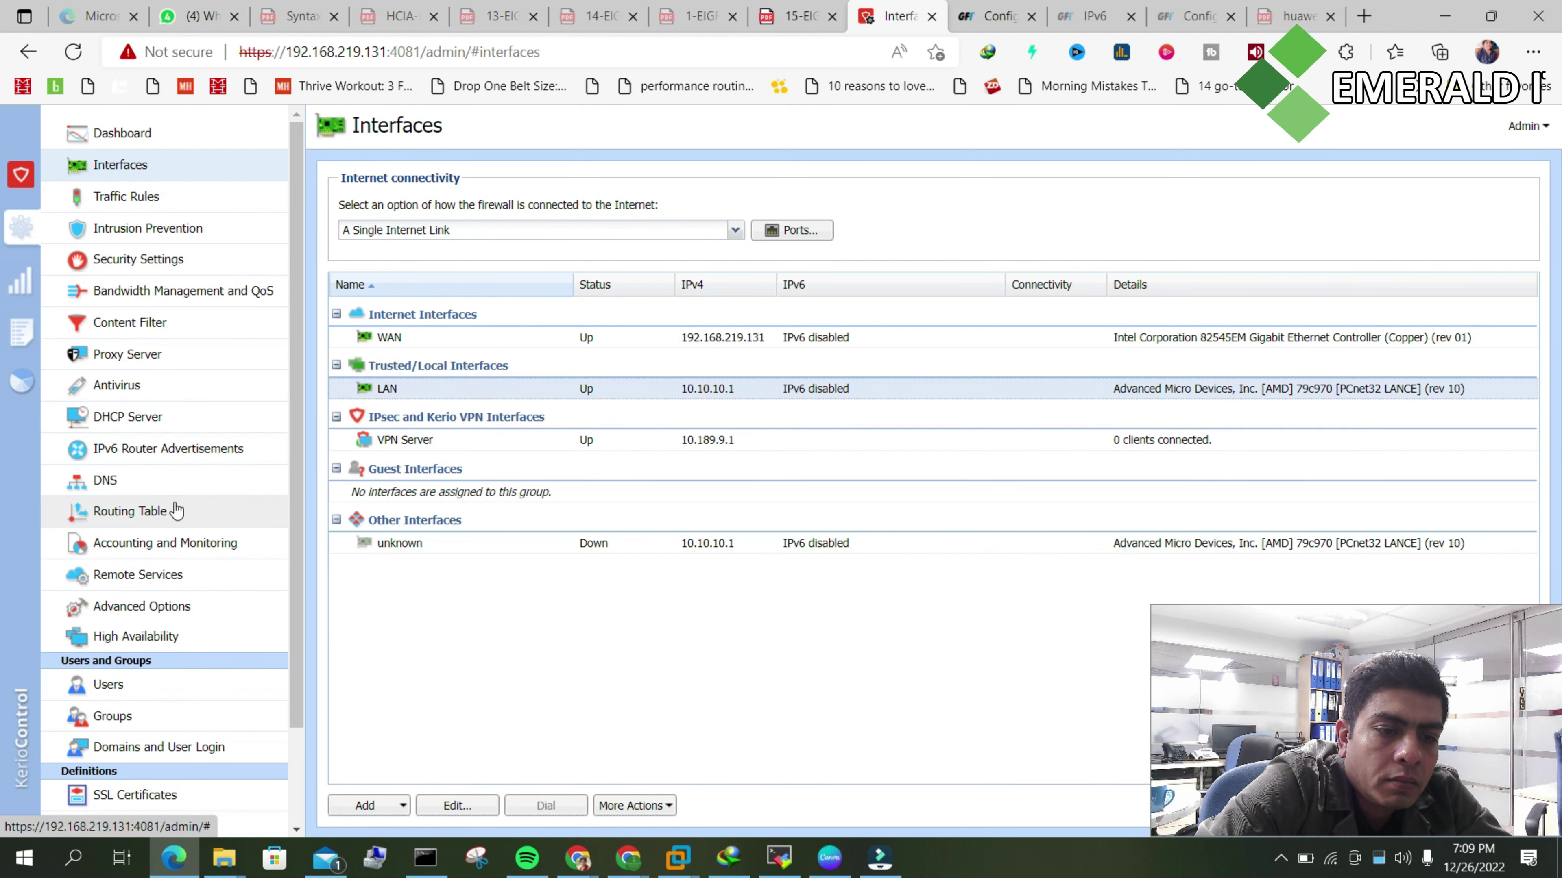
{"action": "left_click", "coordinate": [128, 511]}
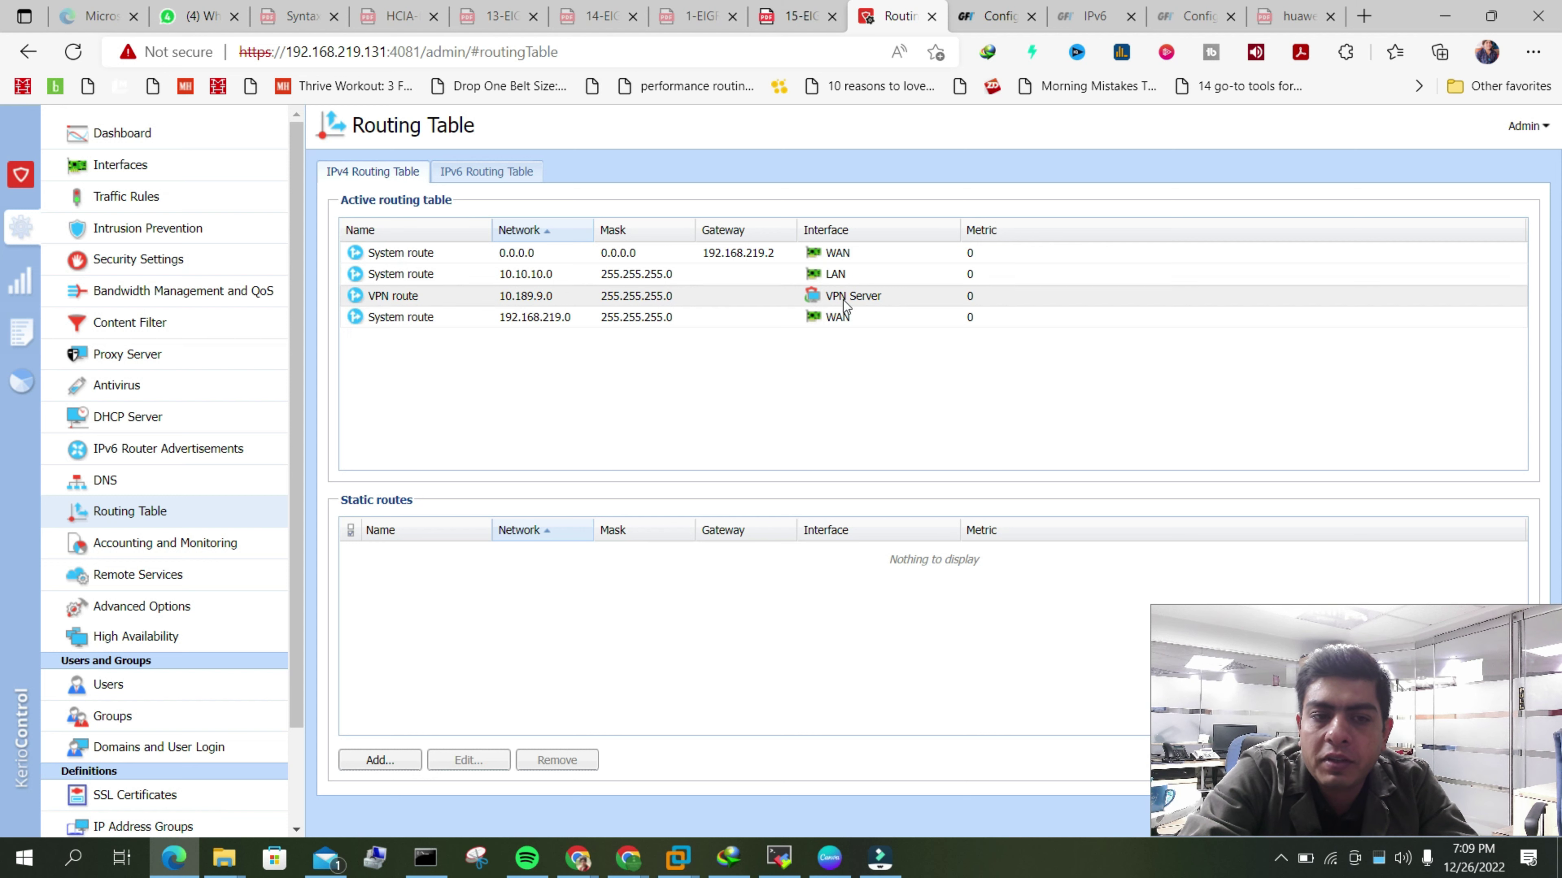
{"action": "left_click", "coordinate": [527, 295]}
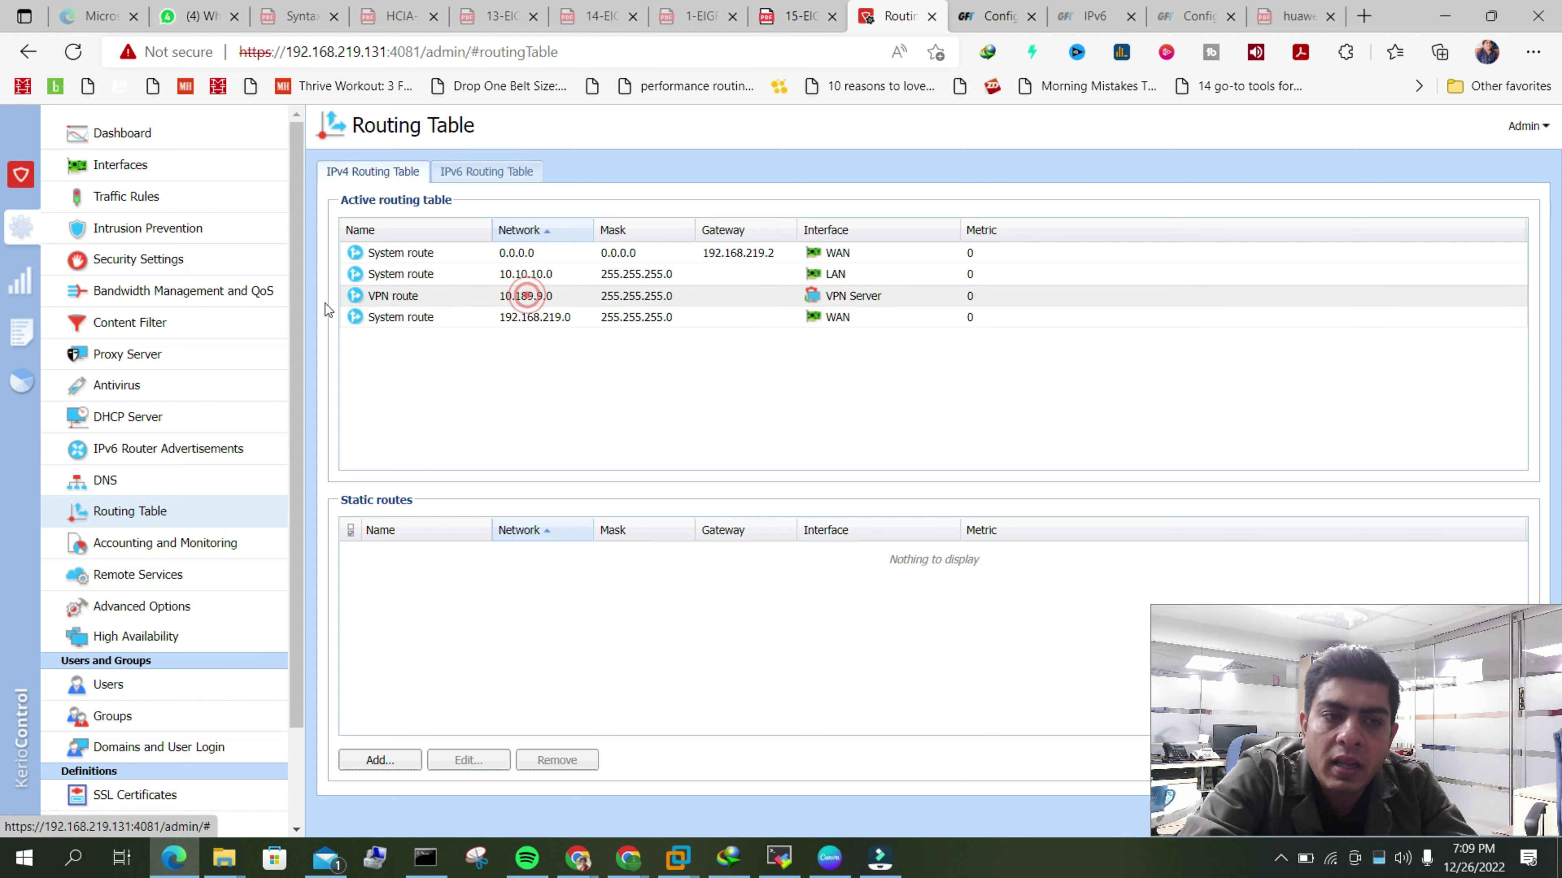
{"action": "left_click", "coordinate": [144, 179]}
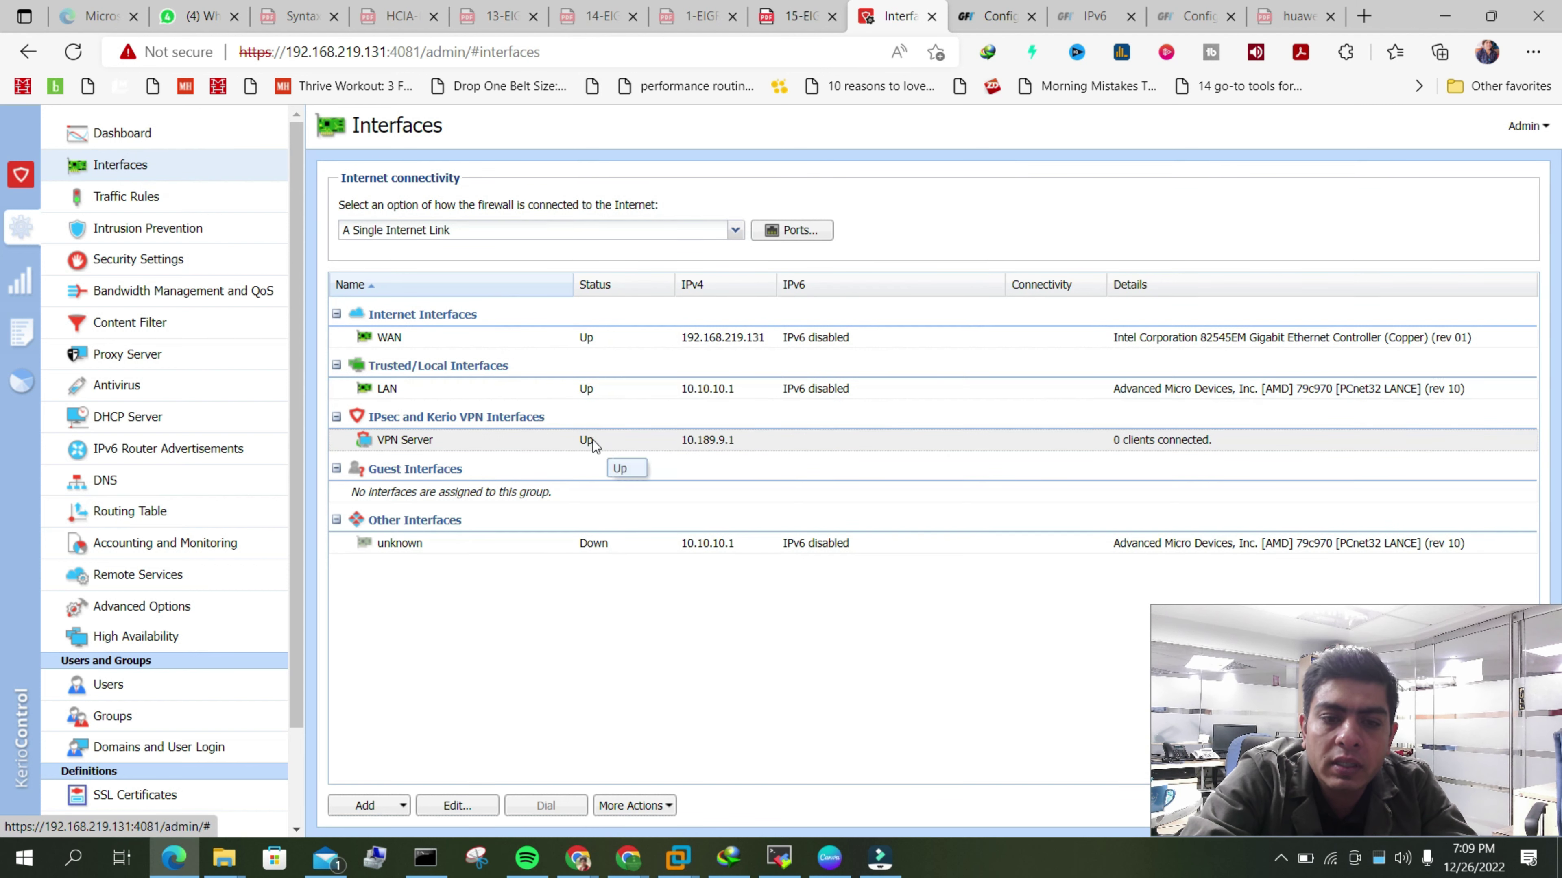
{"action": "double_click", "coordinate": [593, 439]}
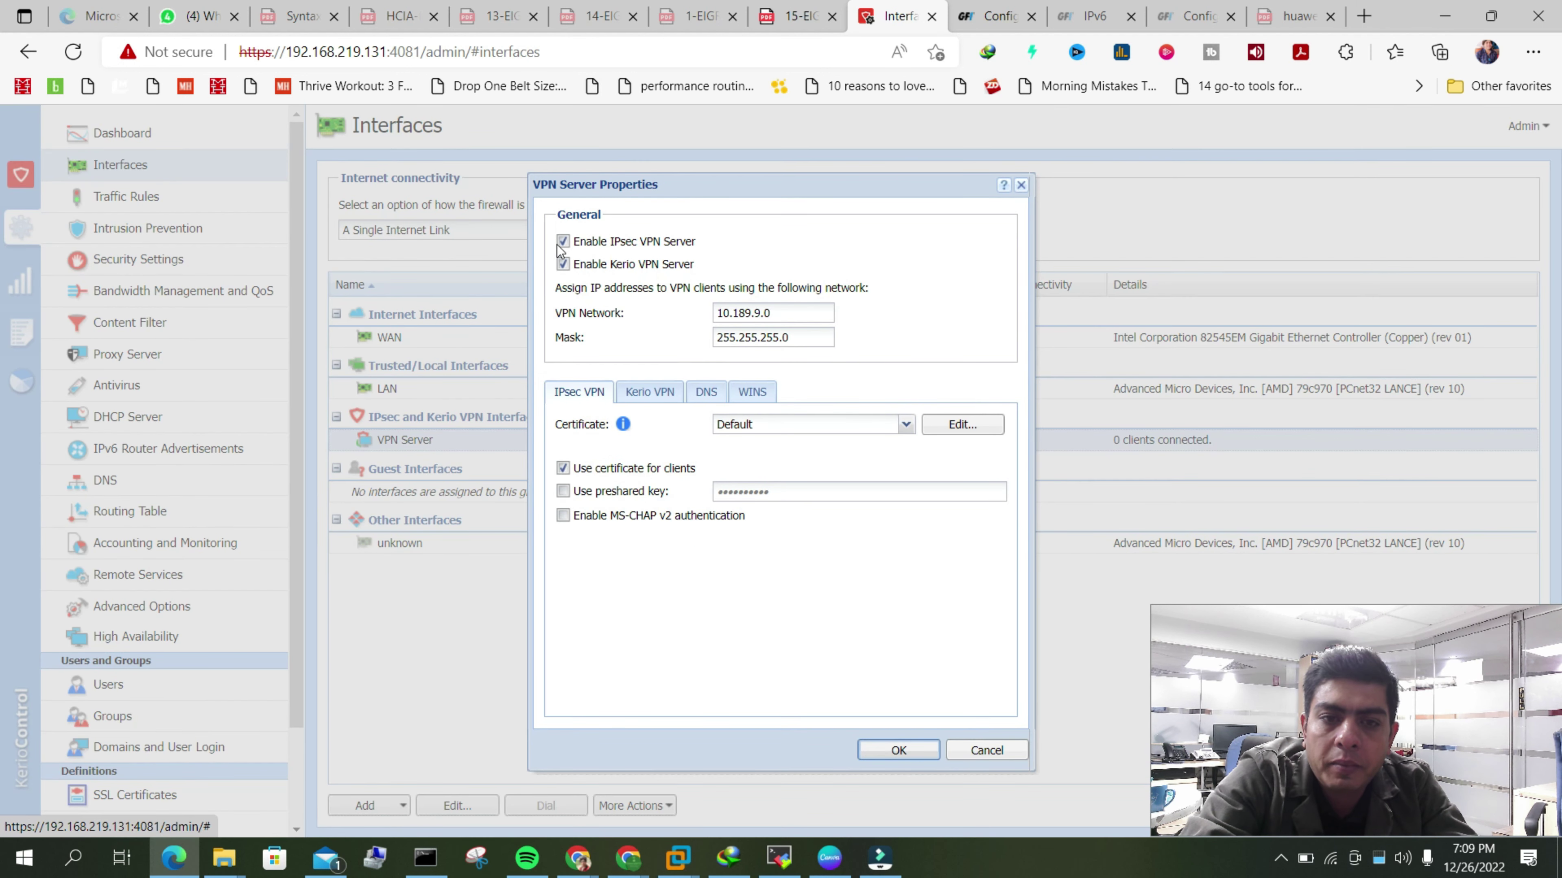
{"action": "double_click", "coordinate": [774, 314]}
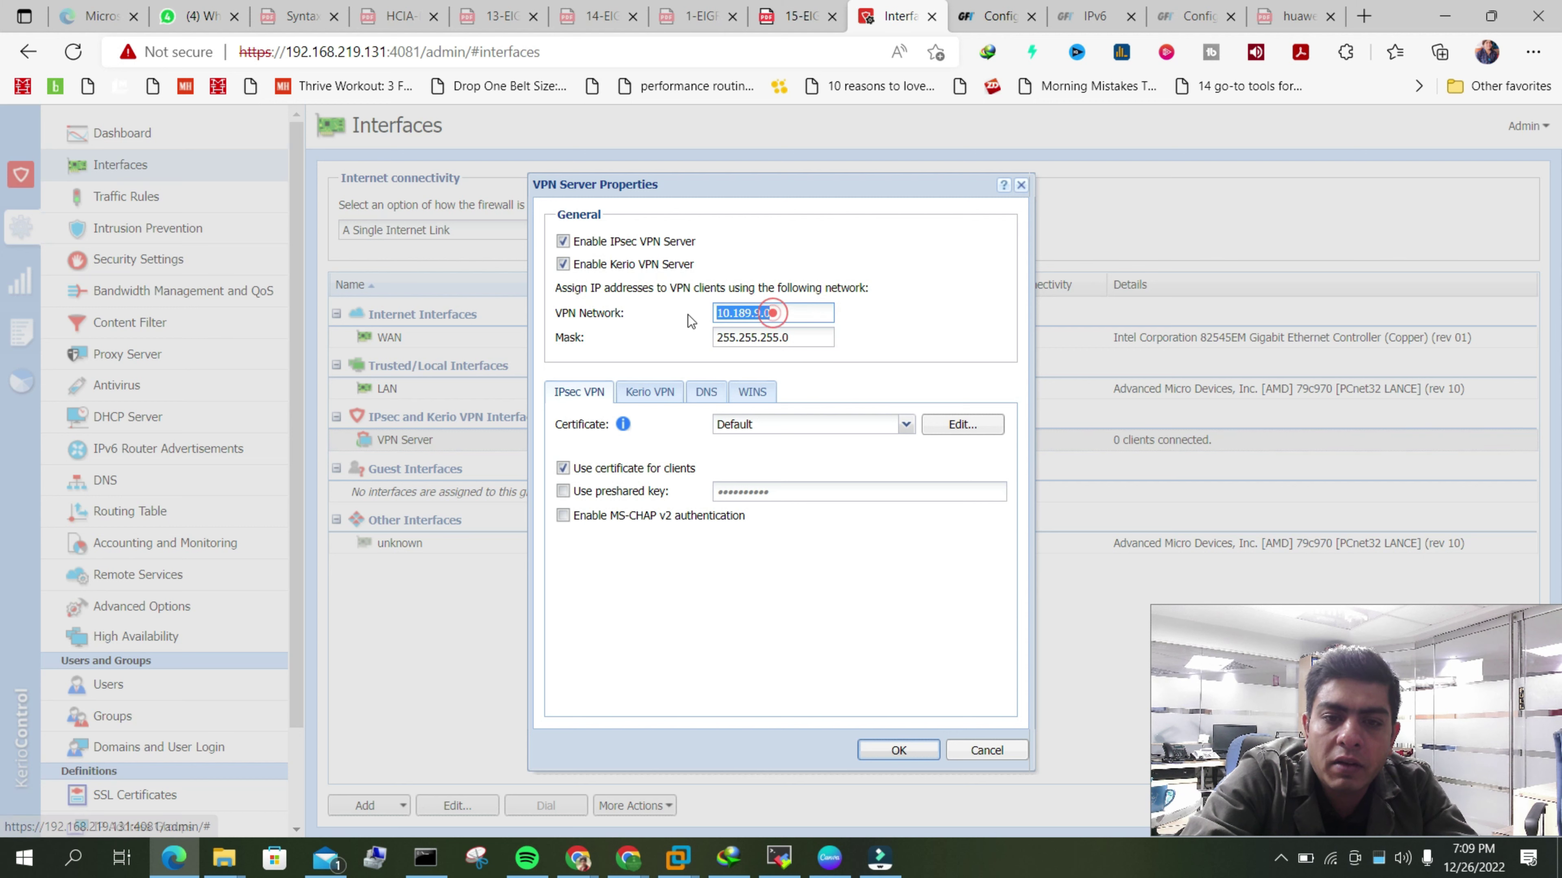
{"action": "left_click", "coordinate": [971, 758]}
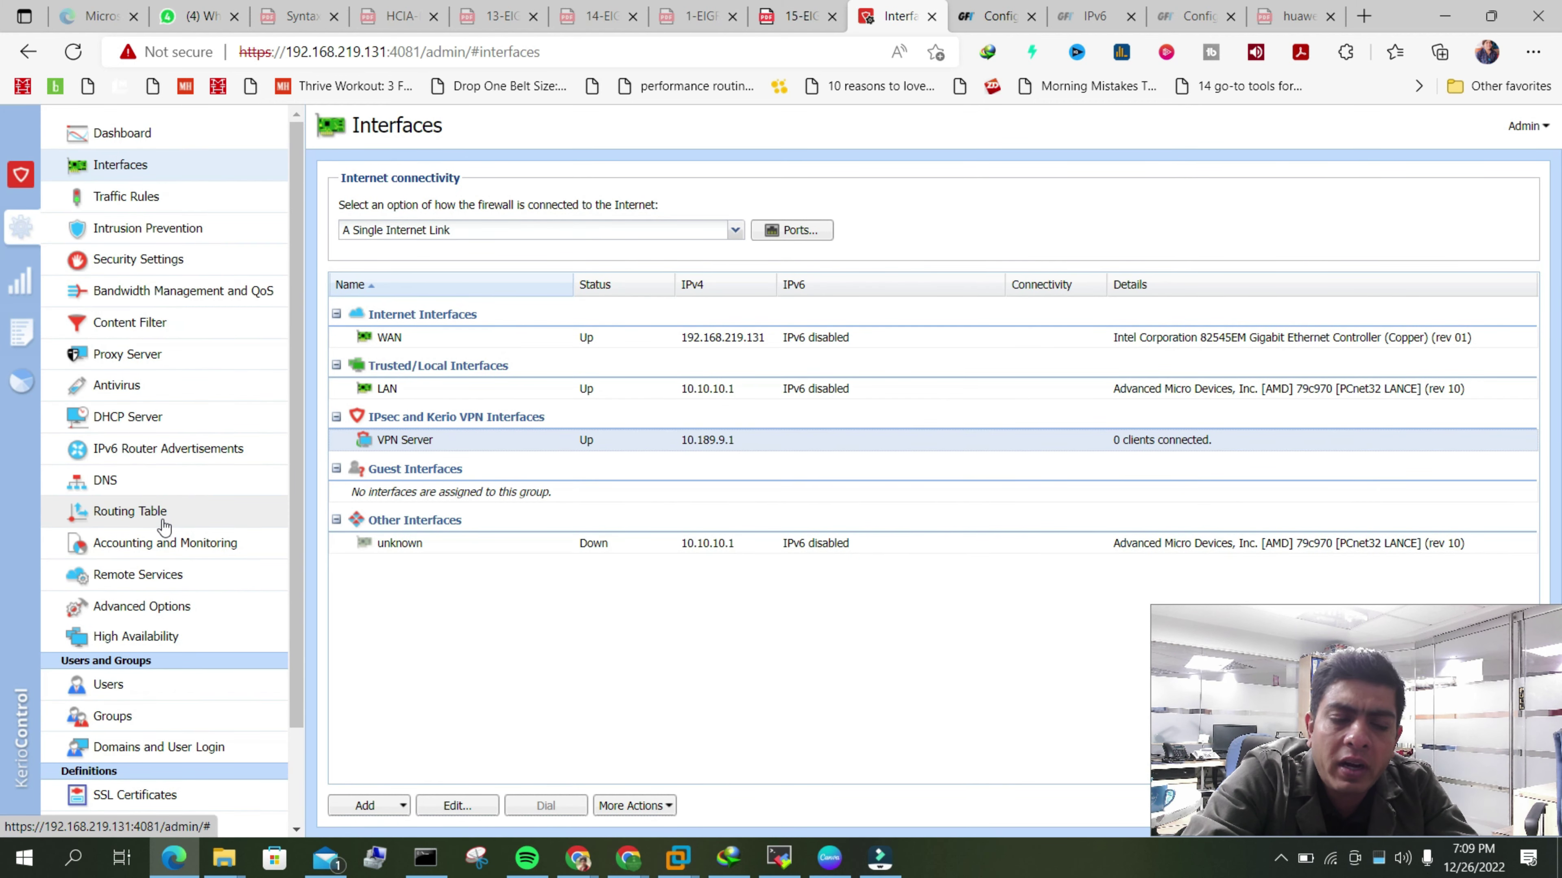
{"action": "left_click", "coordinate": [135, 516]}
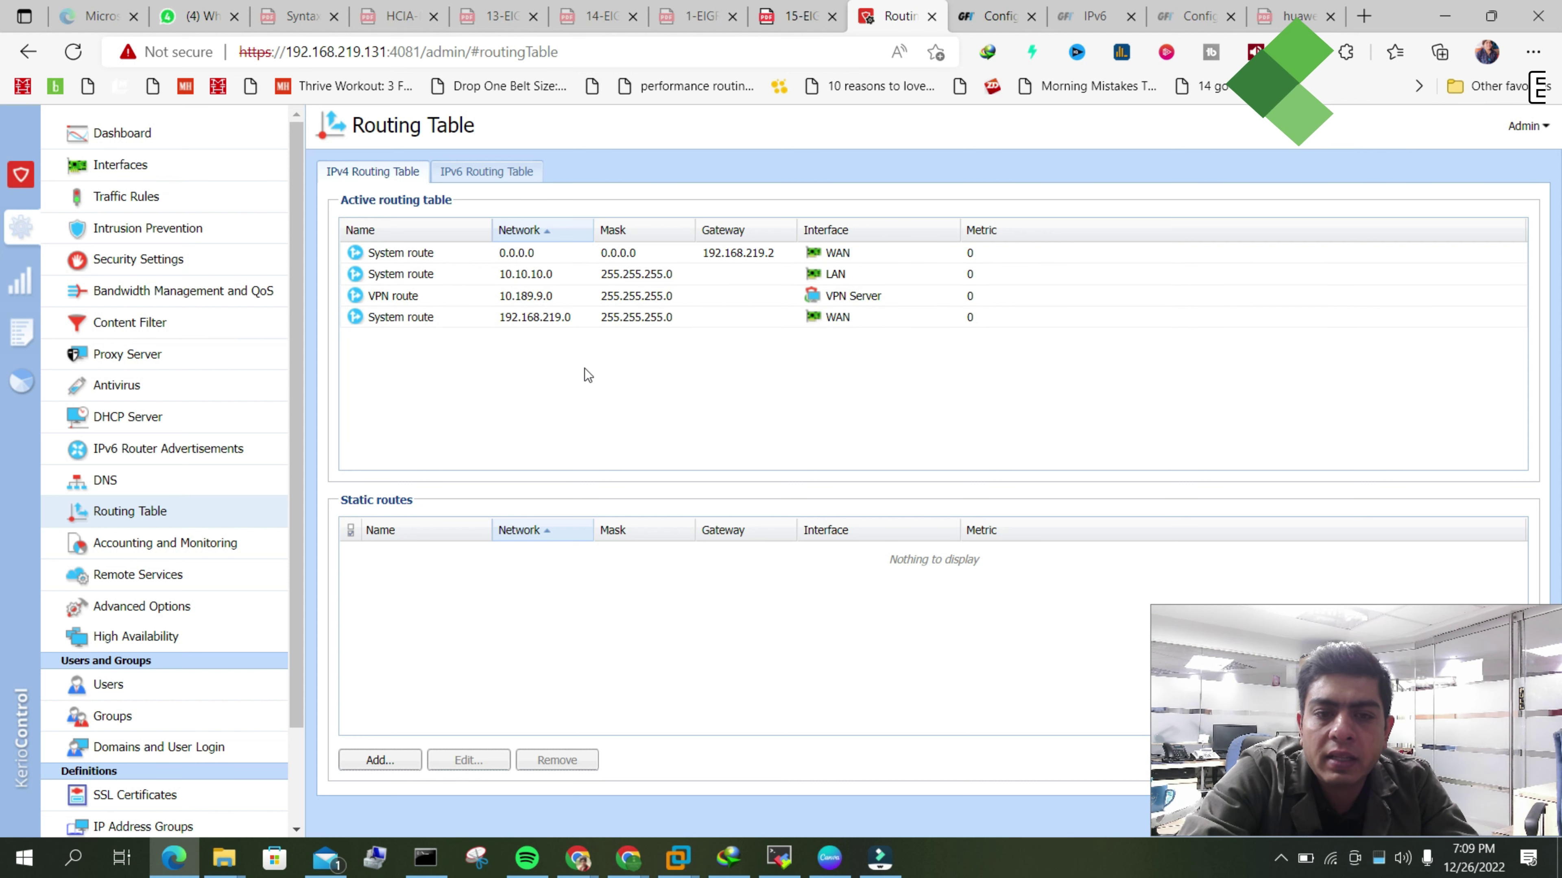
{"action": "left_click", "coordinate": [644, 320]}
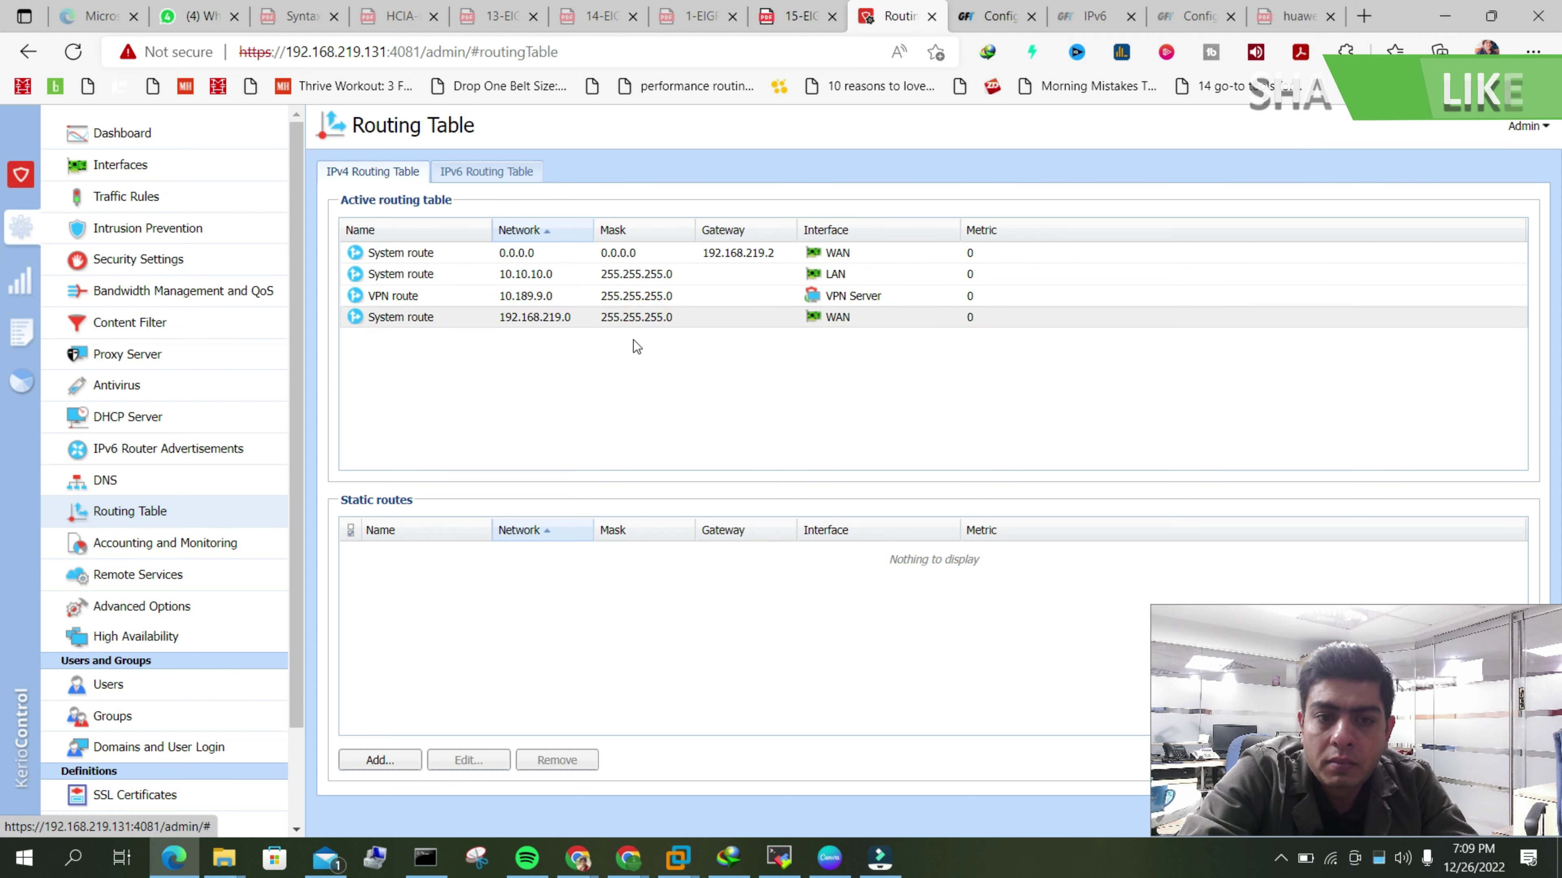
{"action": "left_click", "coordinate": [566, 305]}
{"action": "left_click", "coordinate": [567, 323]}
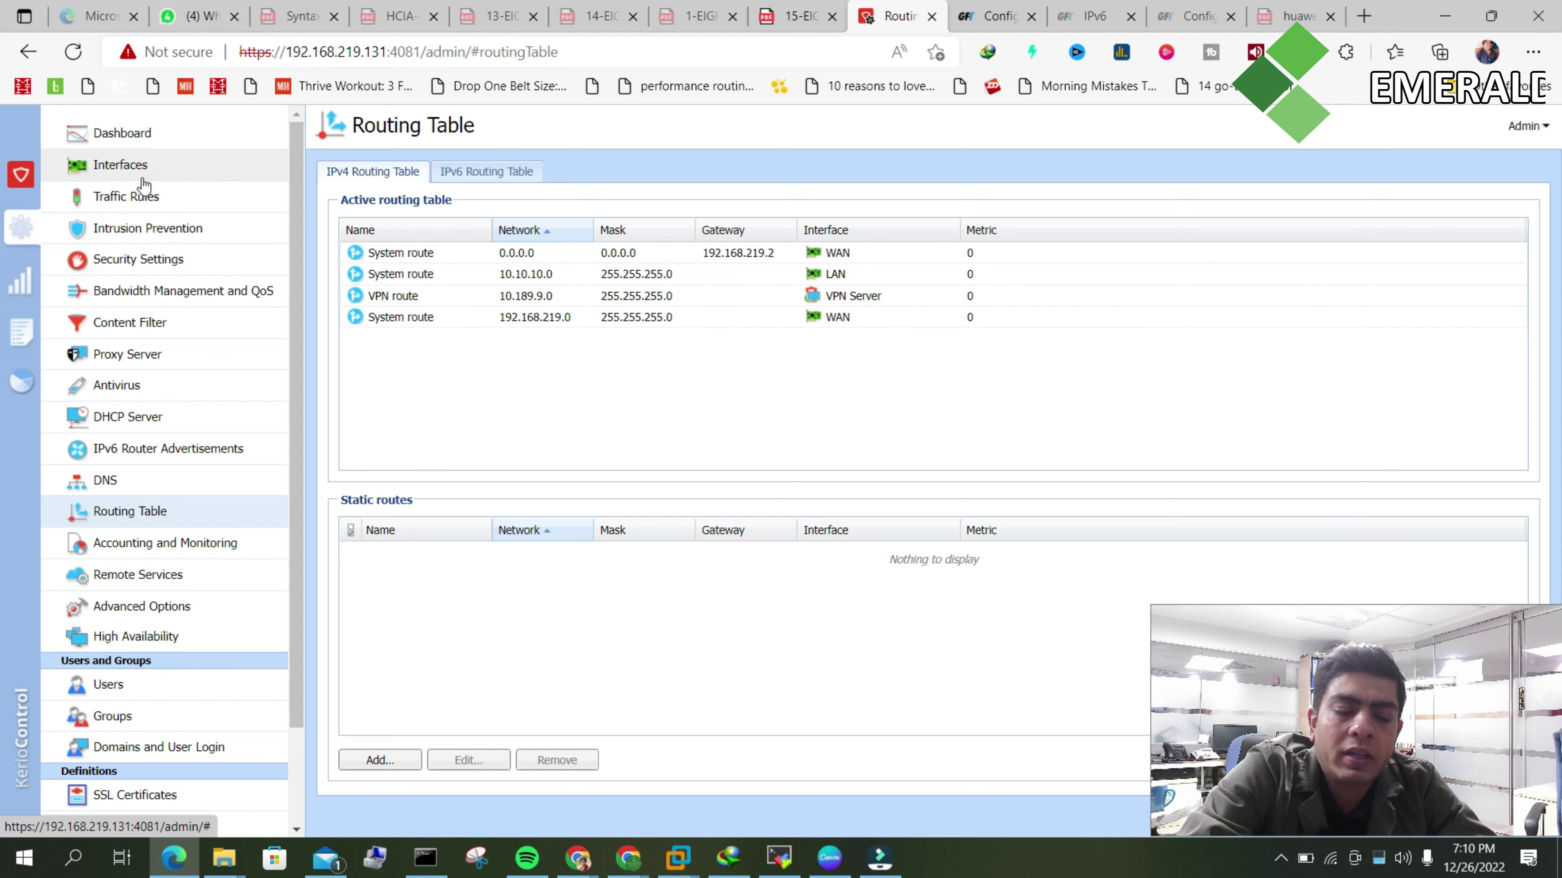
{"action": "left_click", "coordinate": [140, 165]}
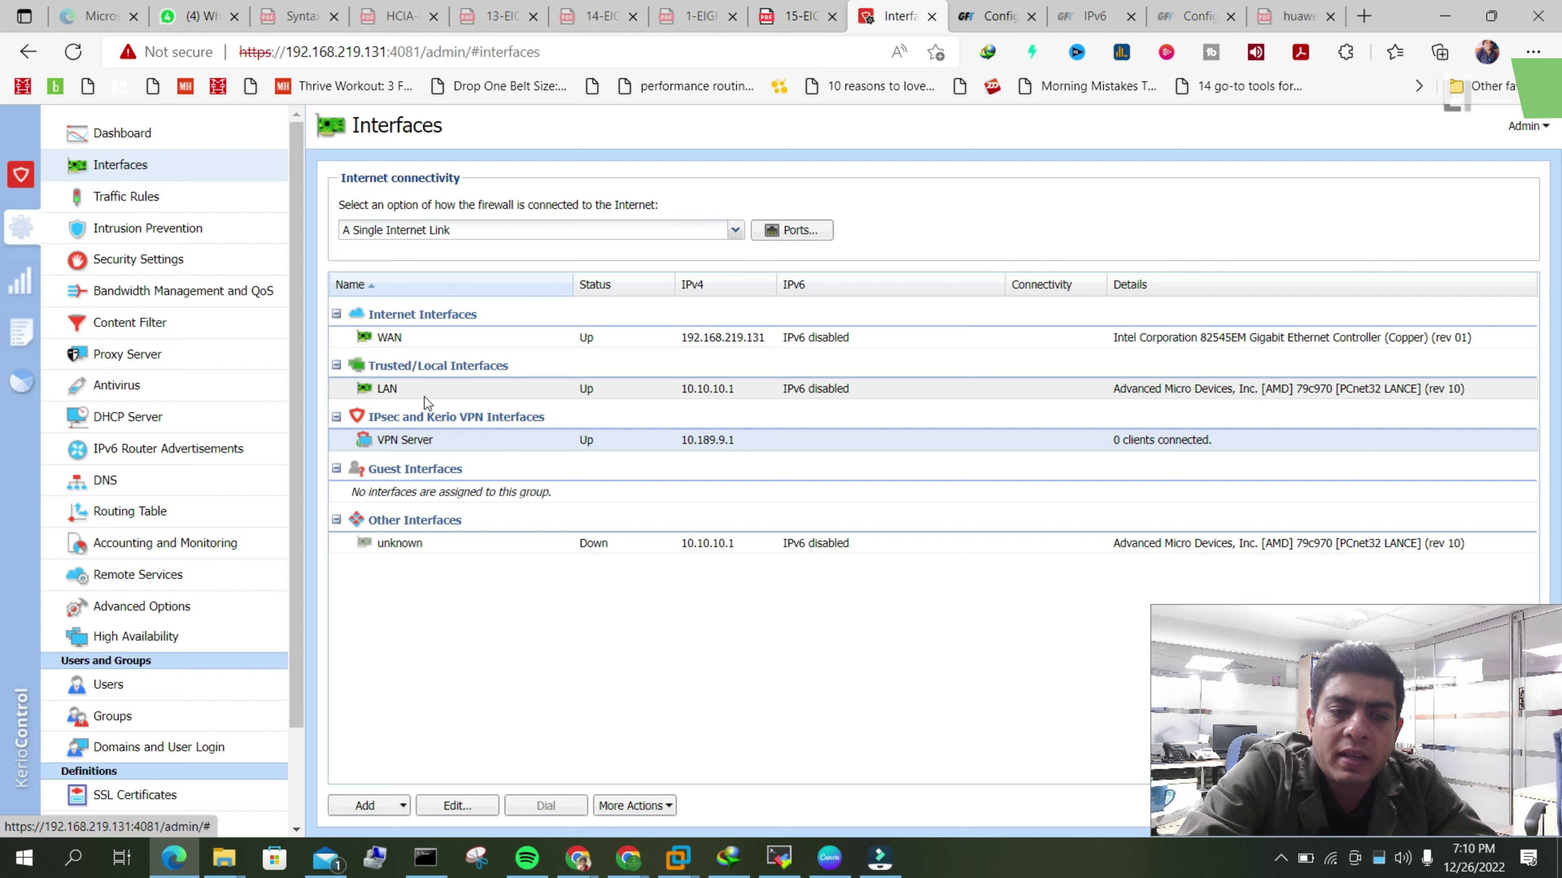
{"action": "double_click", "coordinate": [455, 337]}
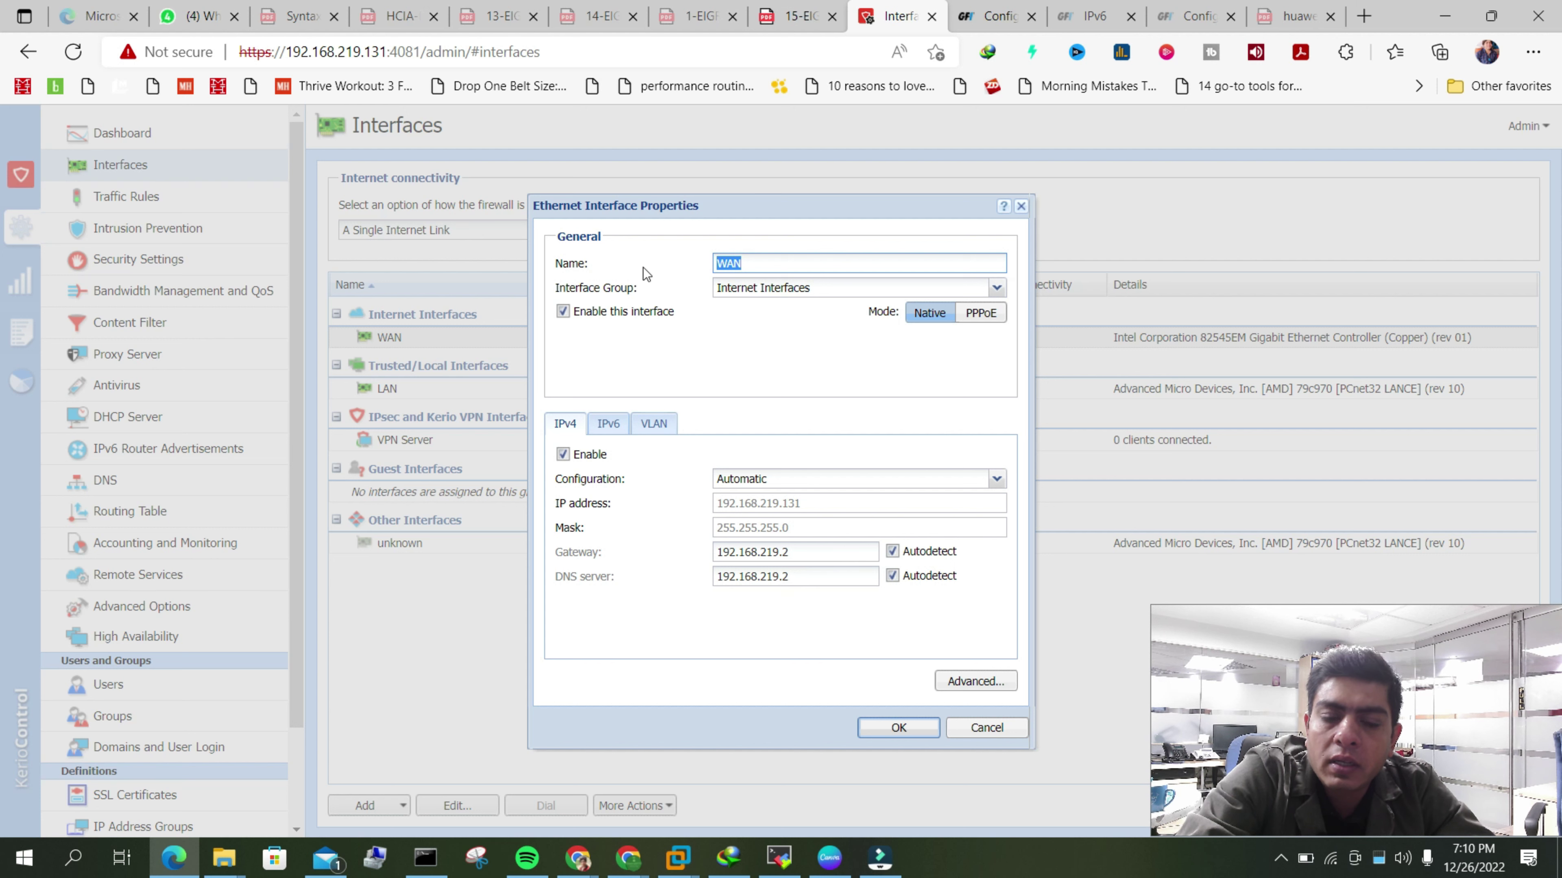
{"action": "left_click", "coordinate": [987, 729]}
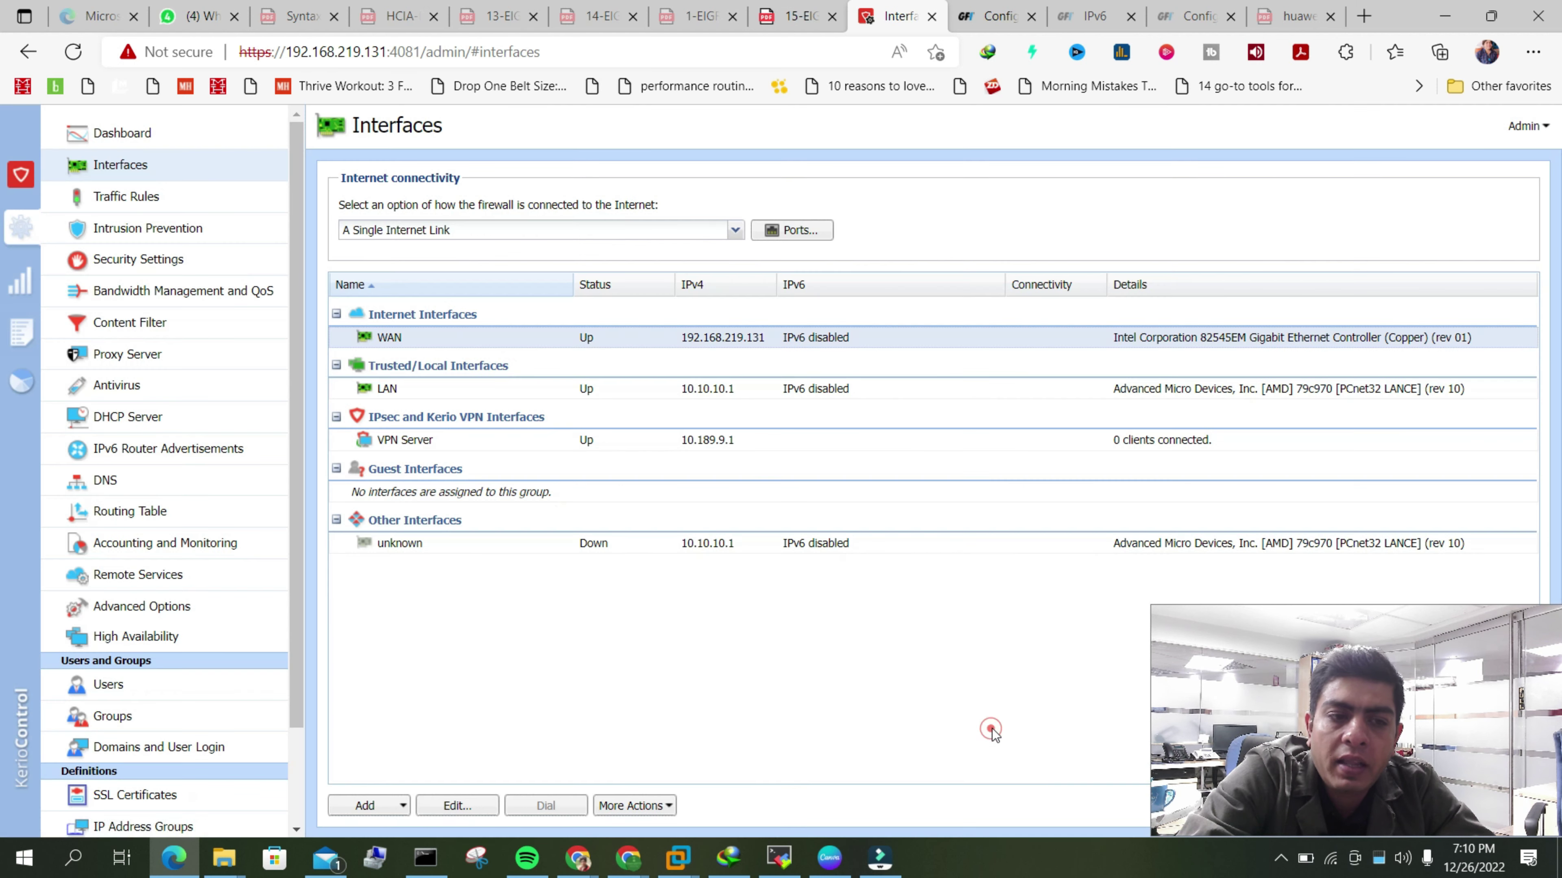
{"action": "left_click", "coordinate": [179, 513]}
{"action": "left_click", "coordinate": [409, 354]}
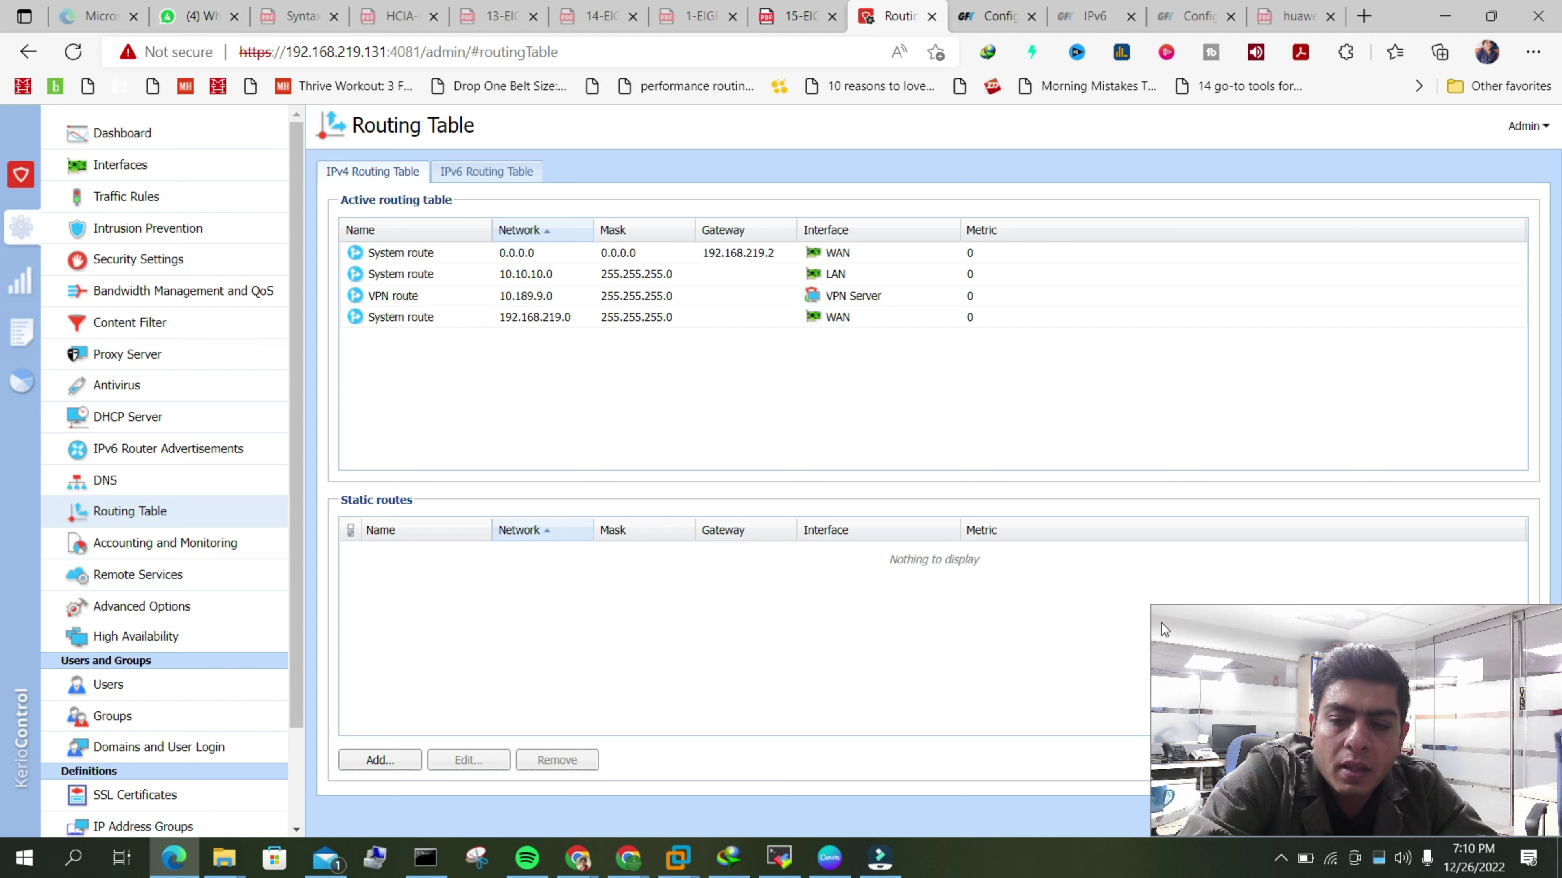
{"action": "left_click_drag", "start_coordinate": [1237, 632], "coordinate": [1265, 597]}
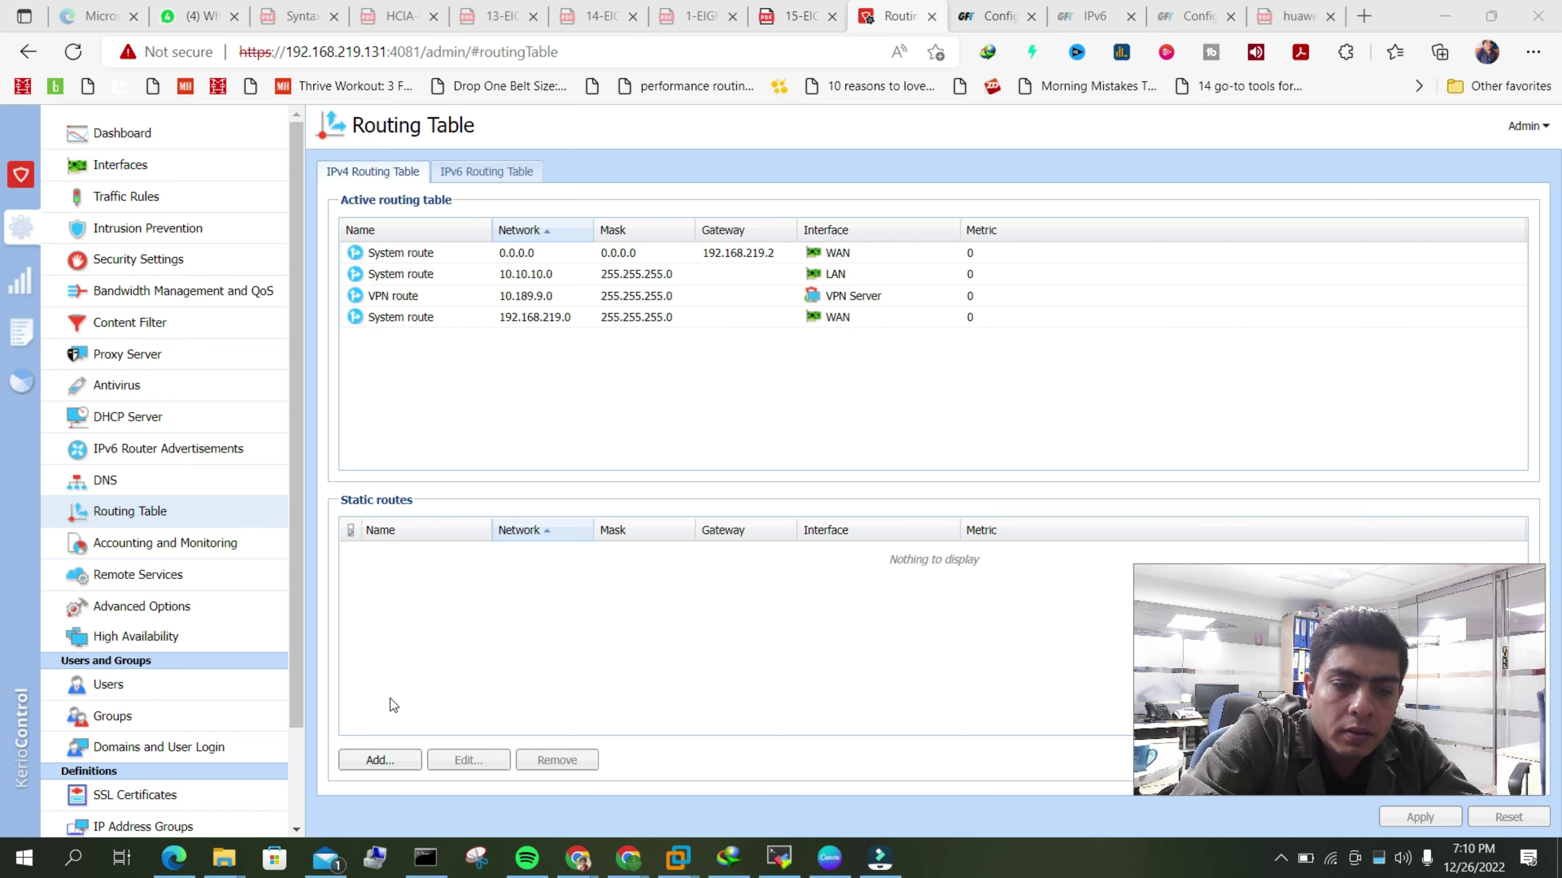
{"action": "left_click", "coordinate": [391, 760]}
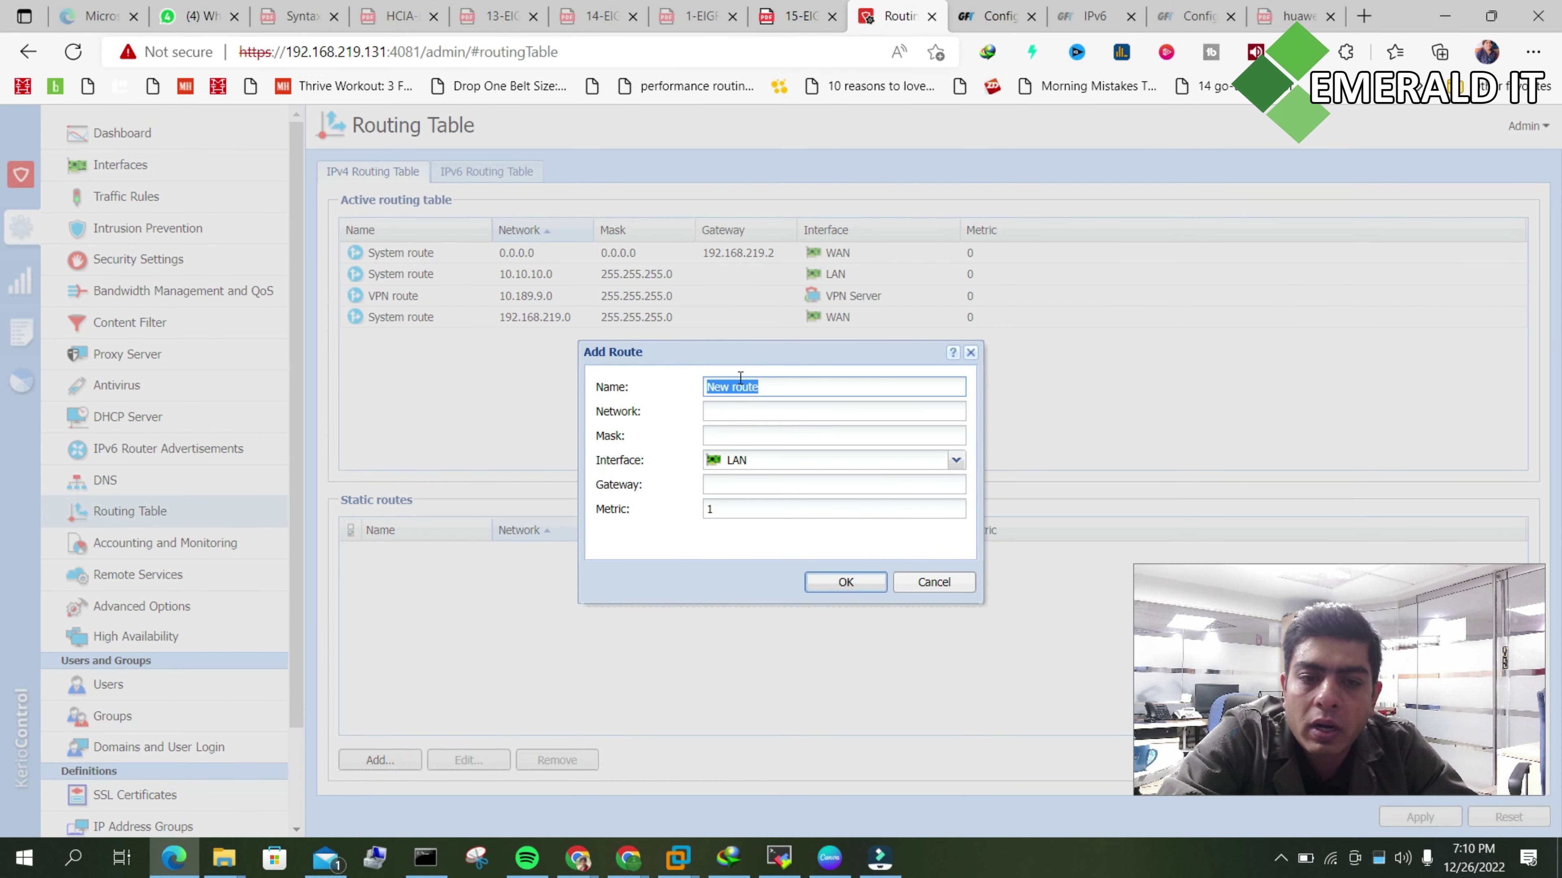
{"action": "left_click_drag", "start_coordinate": [737, 354], "coordinate": [626, 268]}
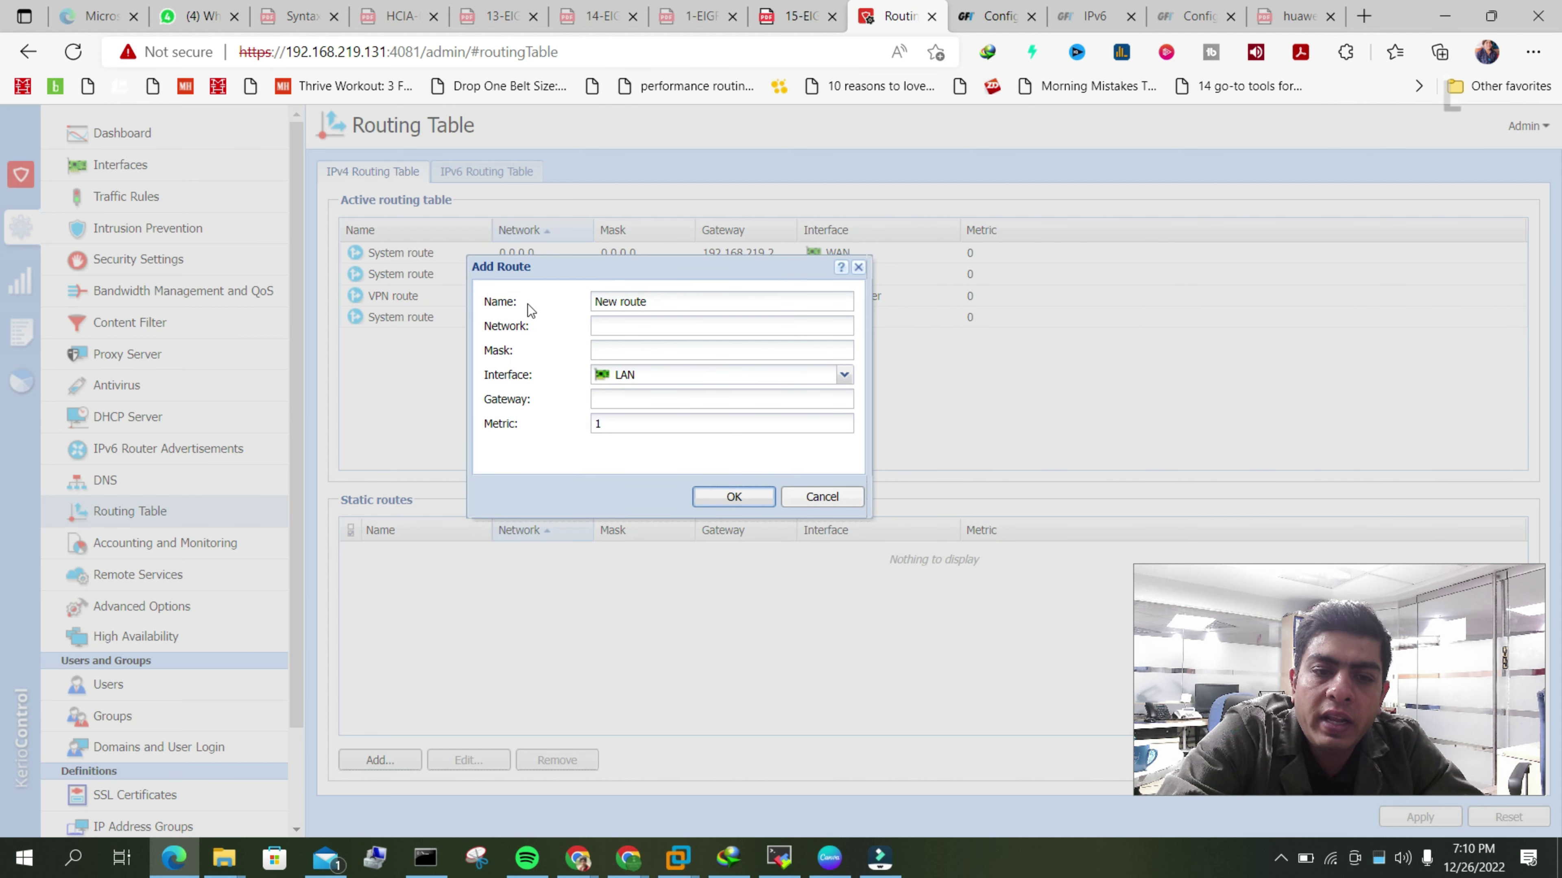
{"action": "triple_click", "coordinate": [679, 301]}
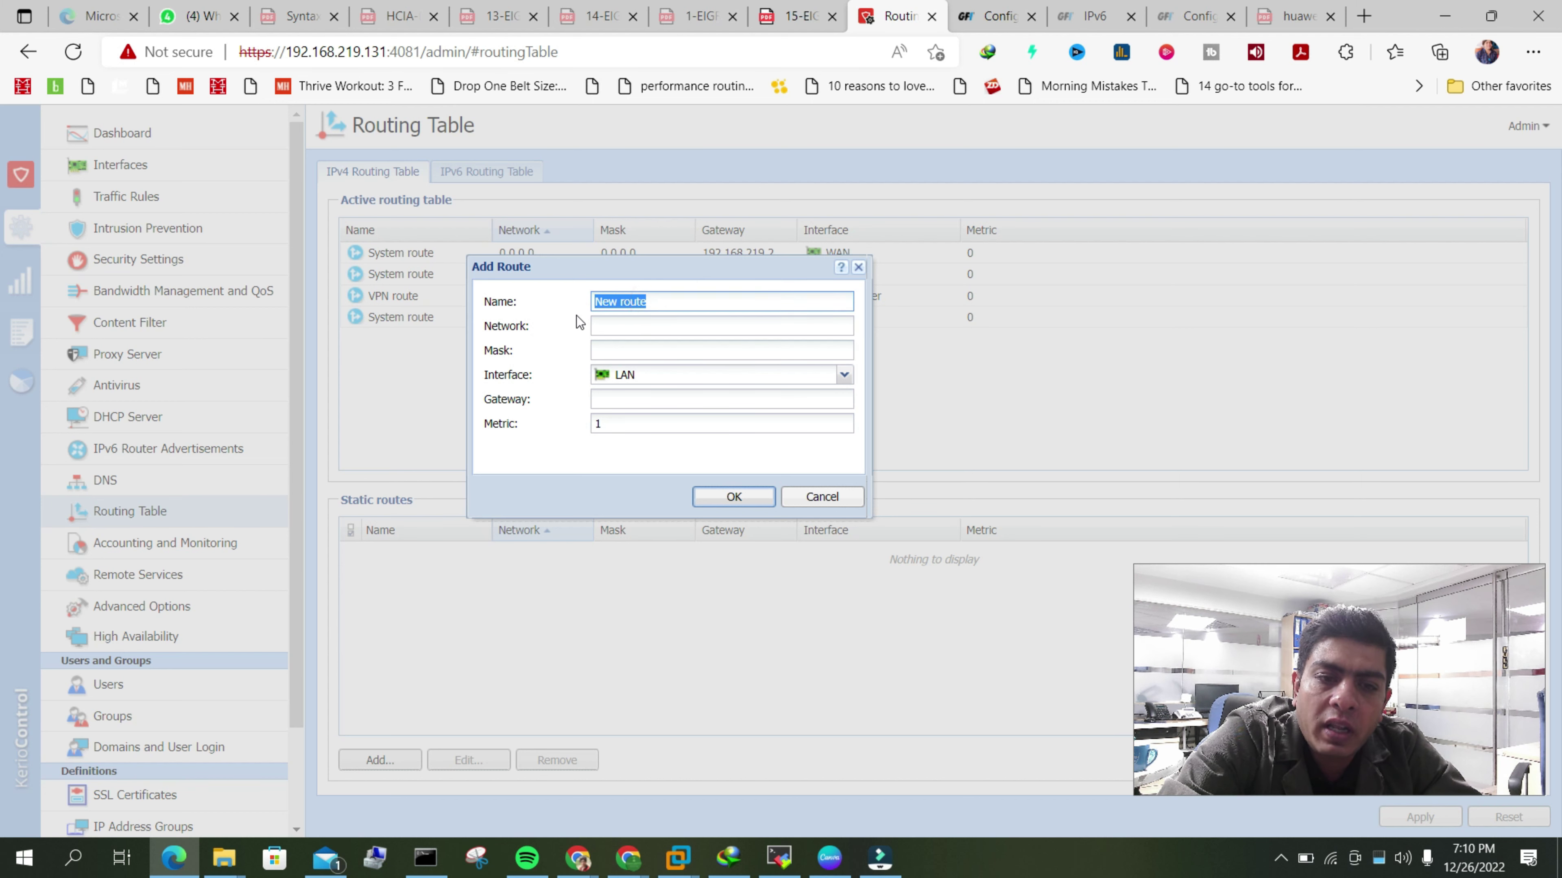
{"action": "left_click", "coordinate": [621, 328]}
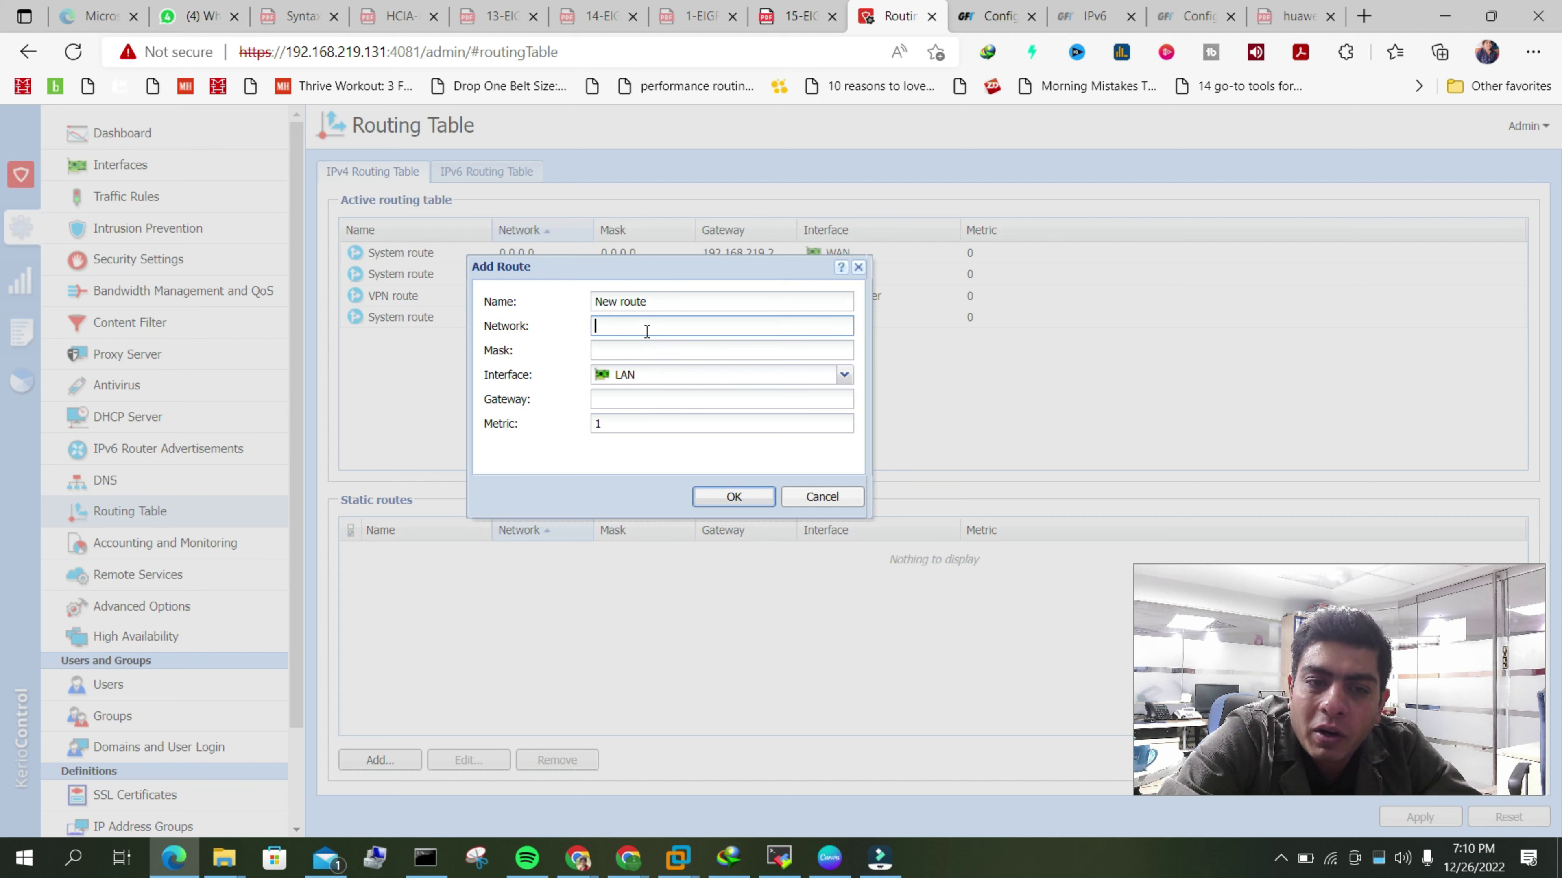
{"action": "left_click", "coordinate": [618, 344]}
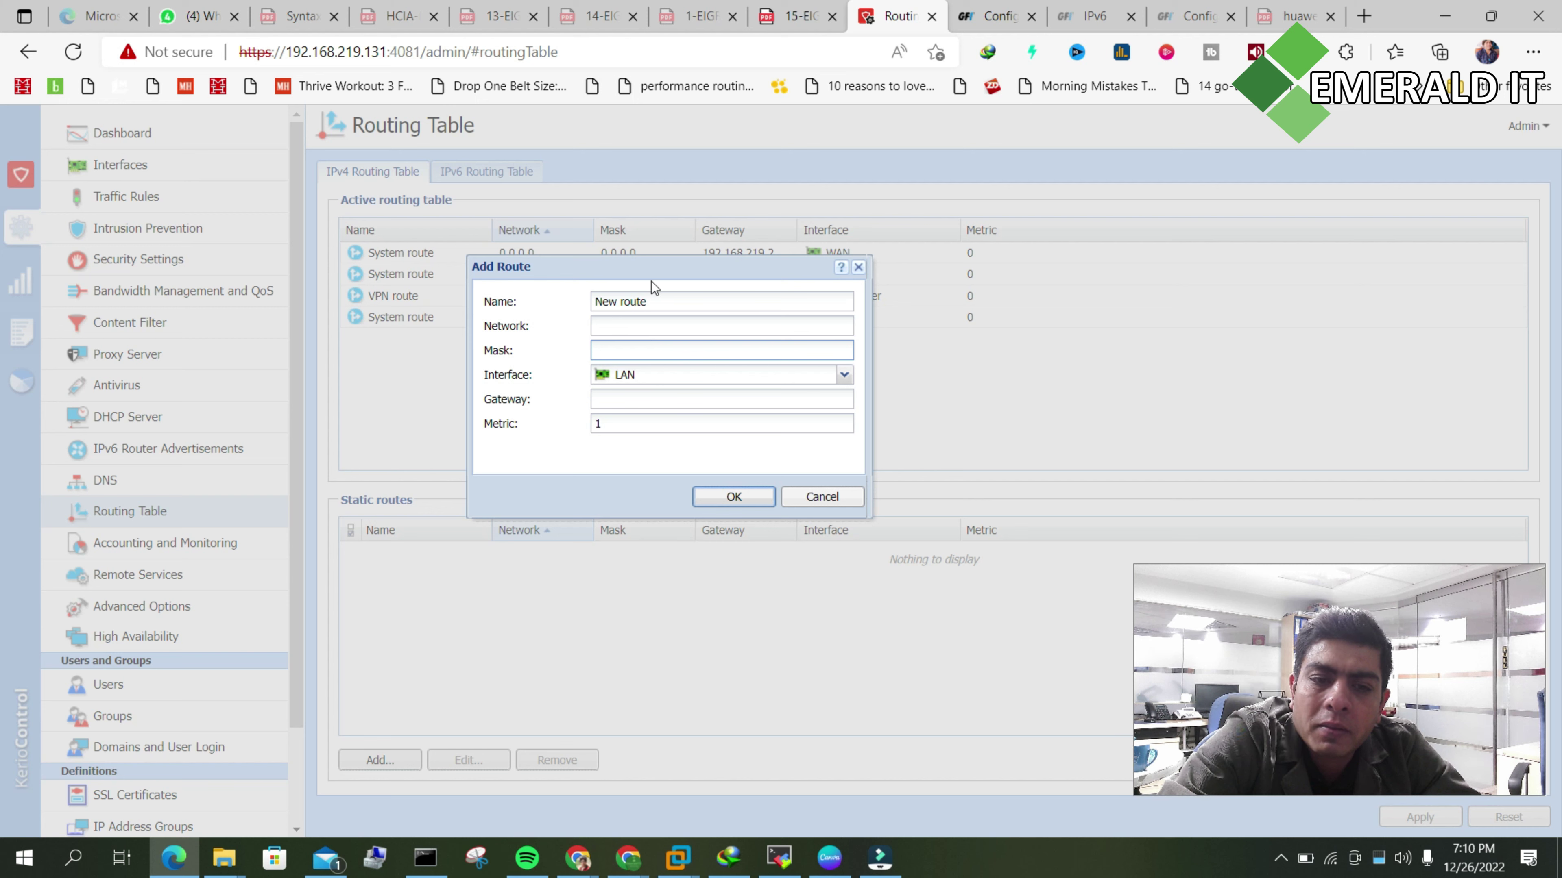
{"action": "left_click", "coordinate": [846, 375]}
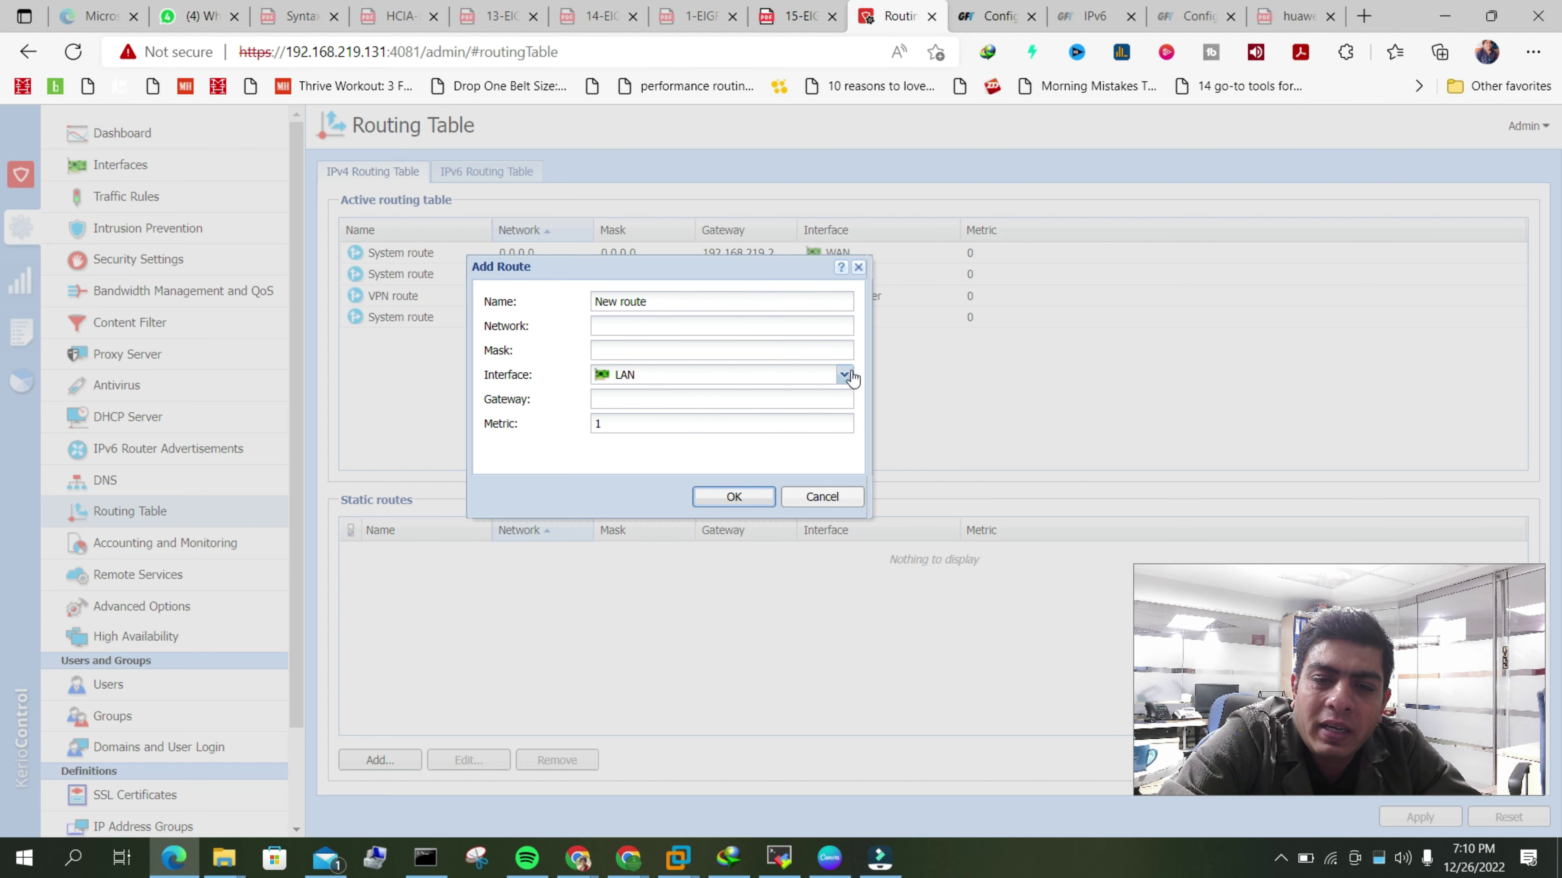
{"action": "left_click", "coordinate": [846, 374]}
{"action": "left_click", "coordinate": [845, 374]}
{"action": "left_click", "coordinate": [669, 398]}
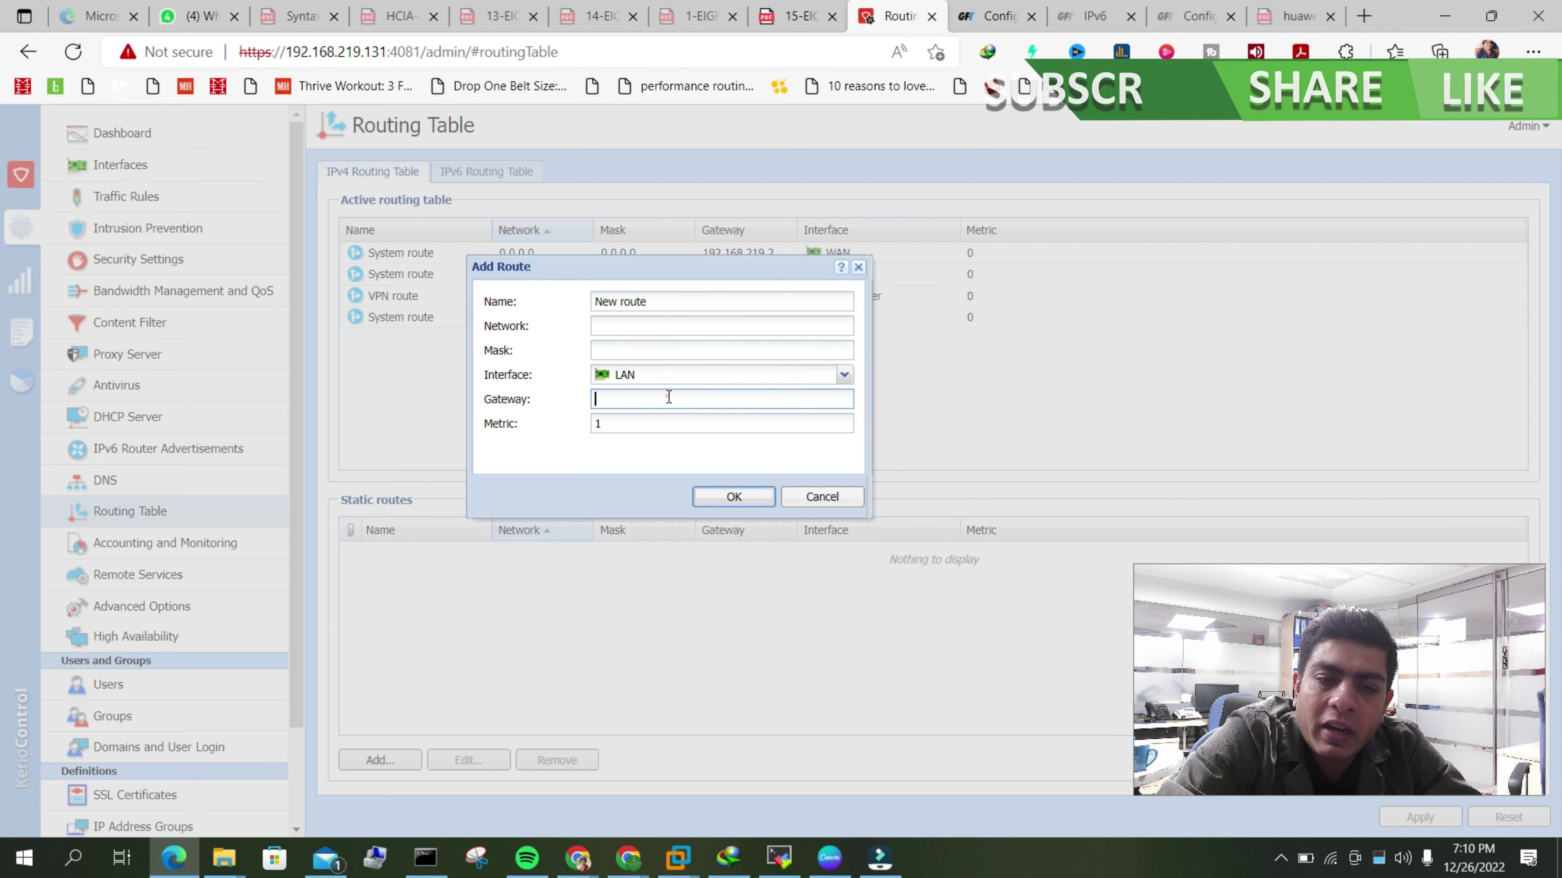
{"action": "left_click", "coordinate": [668, 397]}
{"action": "double_click", "coordinate": [637, 432]}
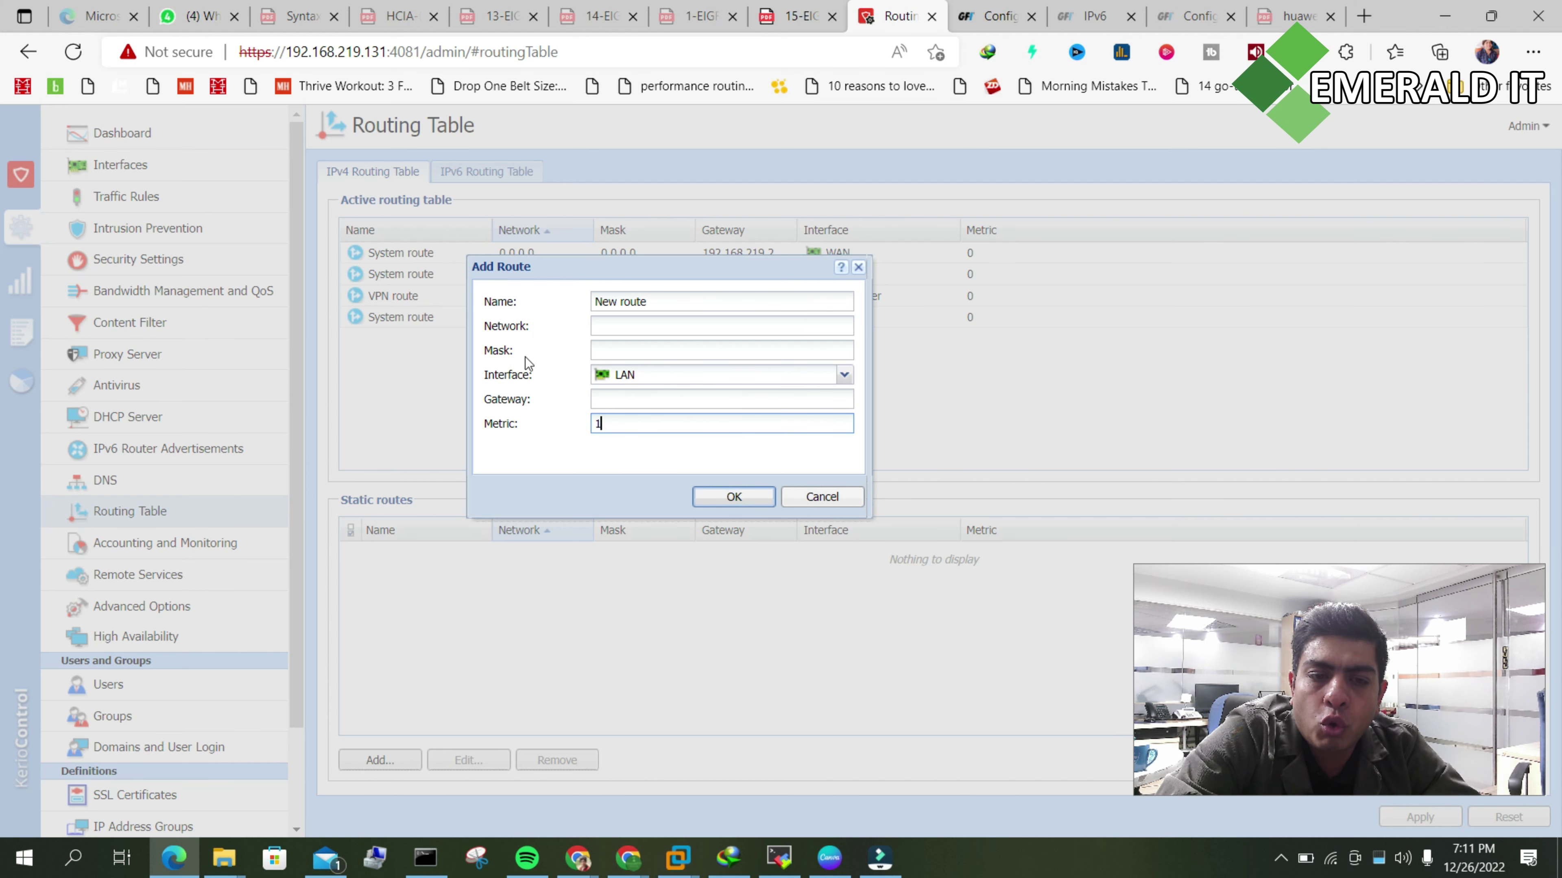
{"action": "left_click_drag", "start_coordinate": [604, 268], "coordinate": [547, 325]}
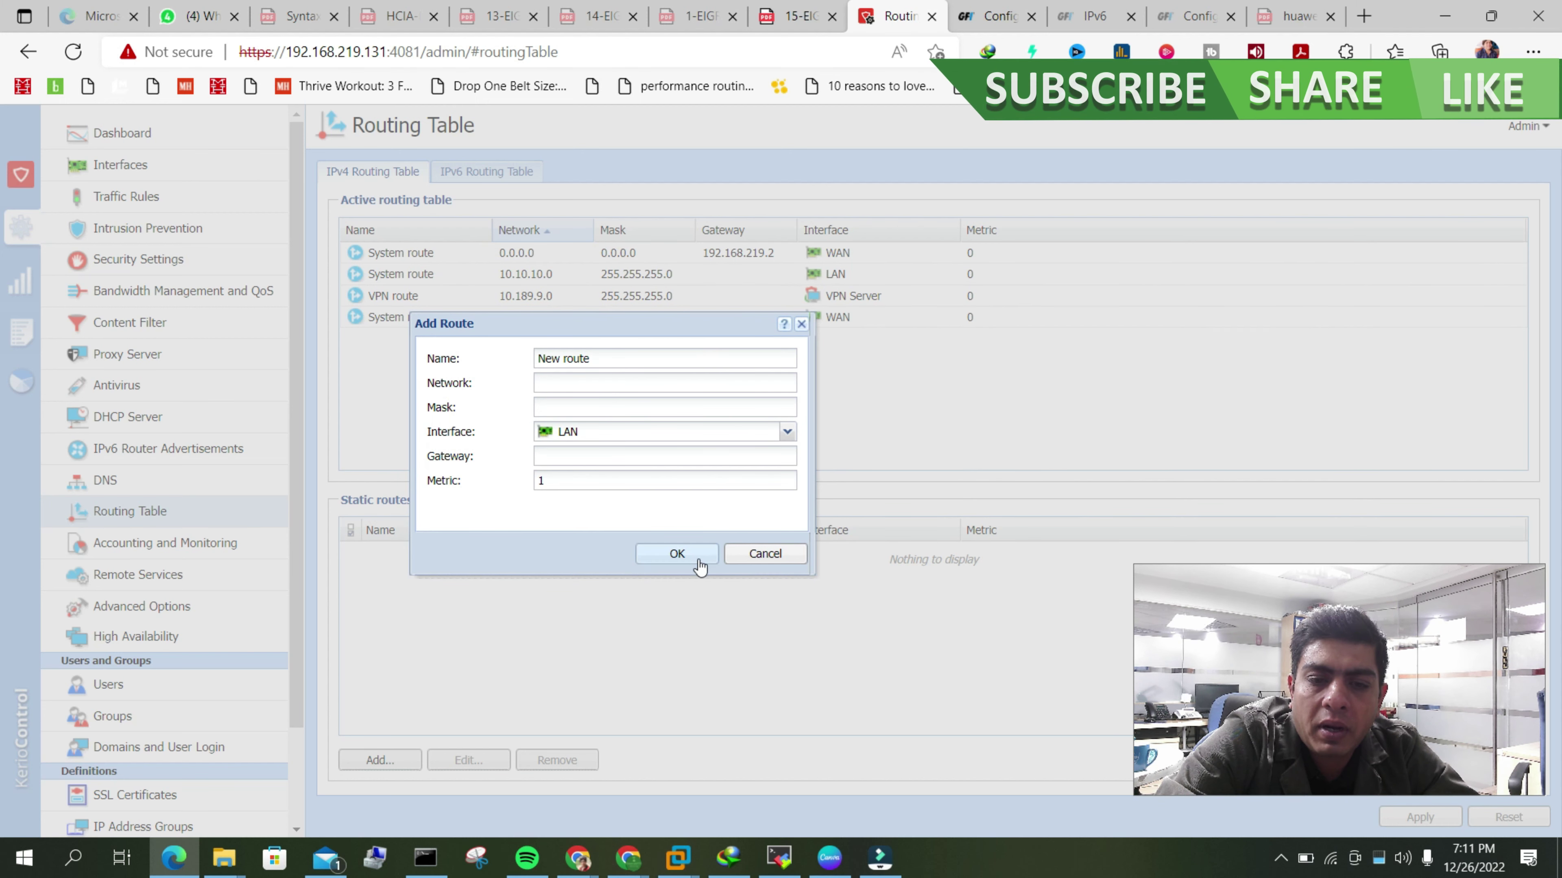
{"action": "left_click_drag", "start_coordinate": [533, 328], "coordinate": [669, 316]}
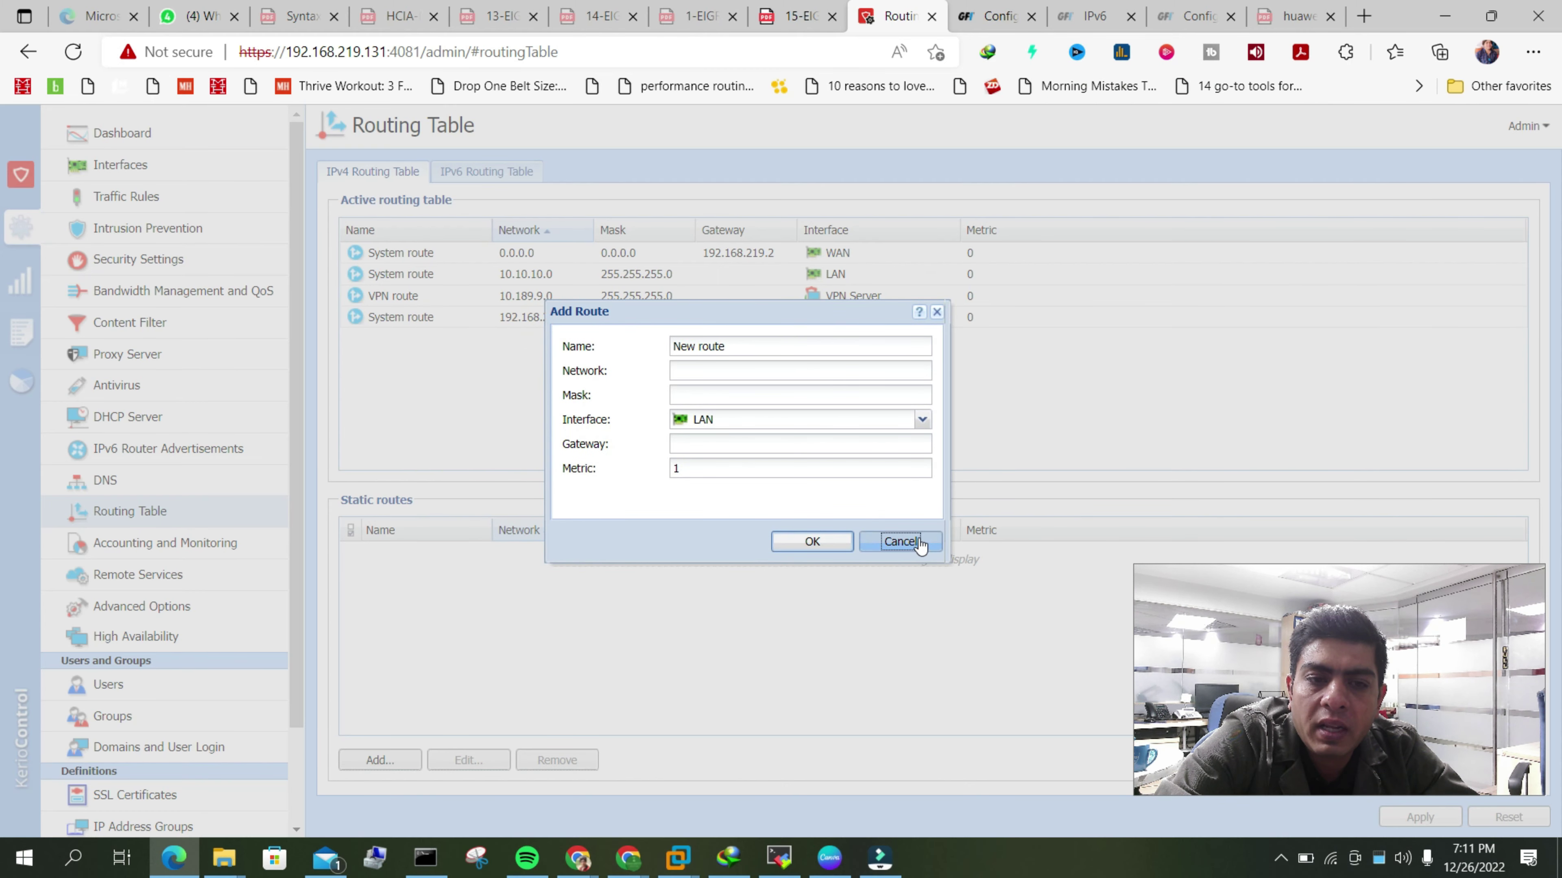
{"action": "left_click", "coordinate": [919, 542]}
{"action": "left_click", "coordinate": [715, 425]}
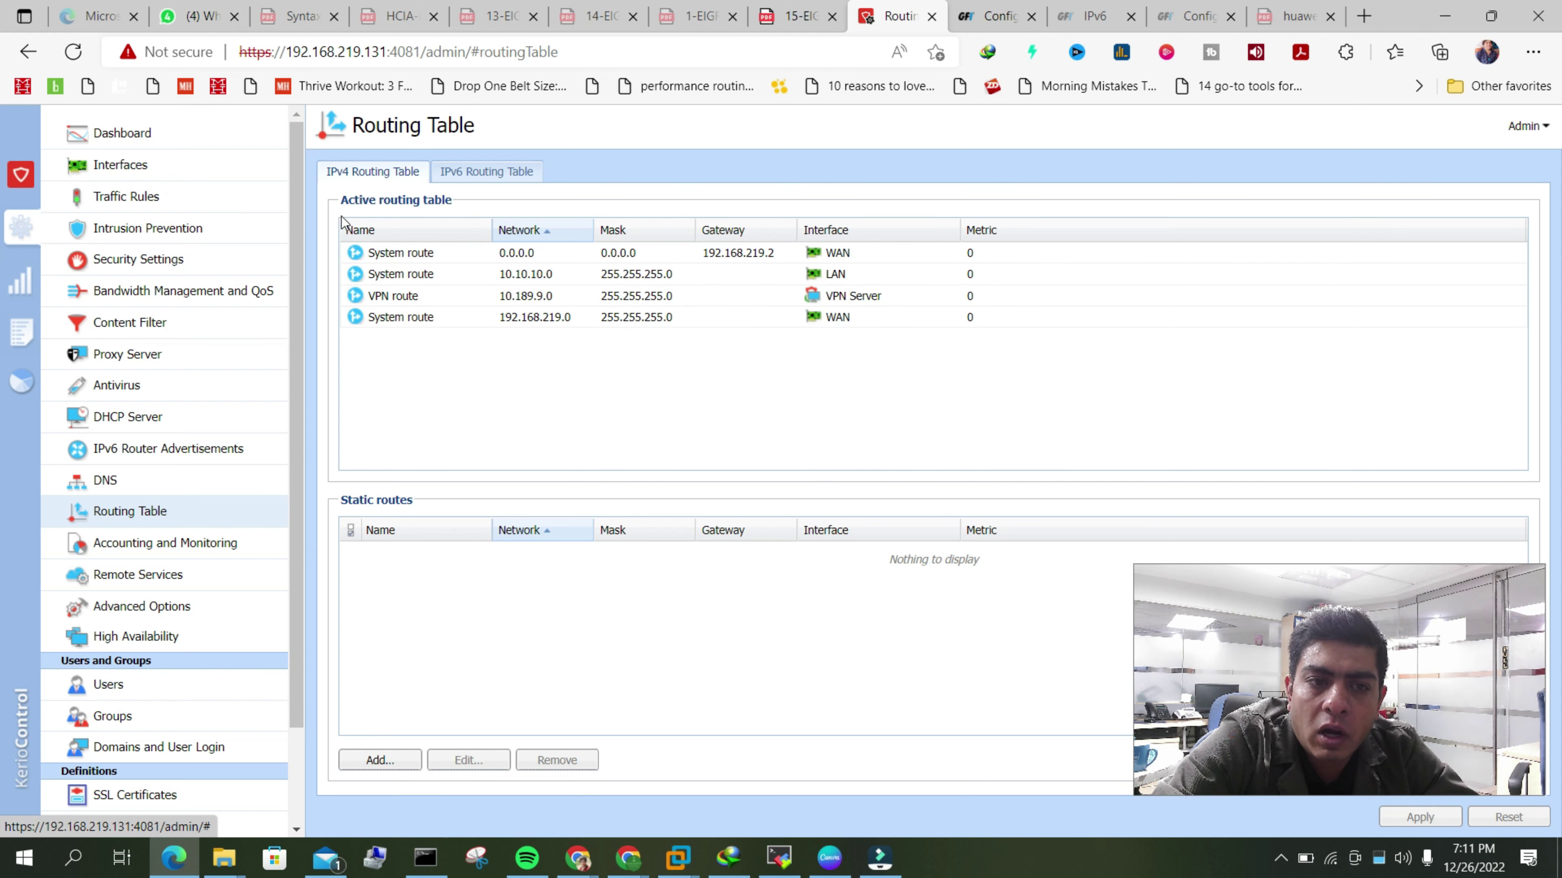
{"action": "left_click", "coordinate": [1027, 356]}
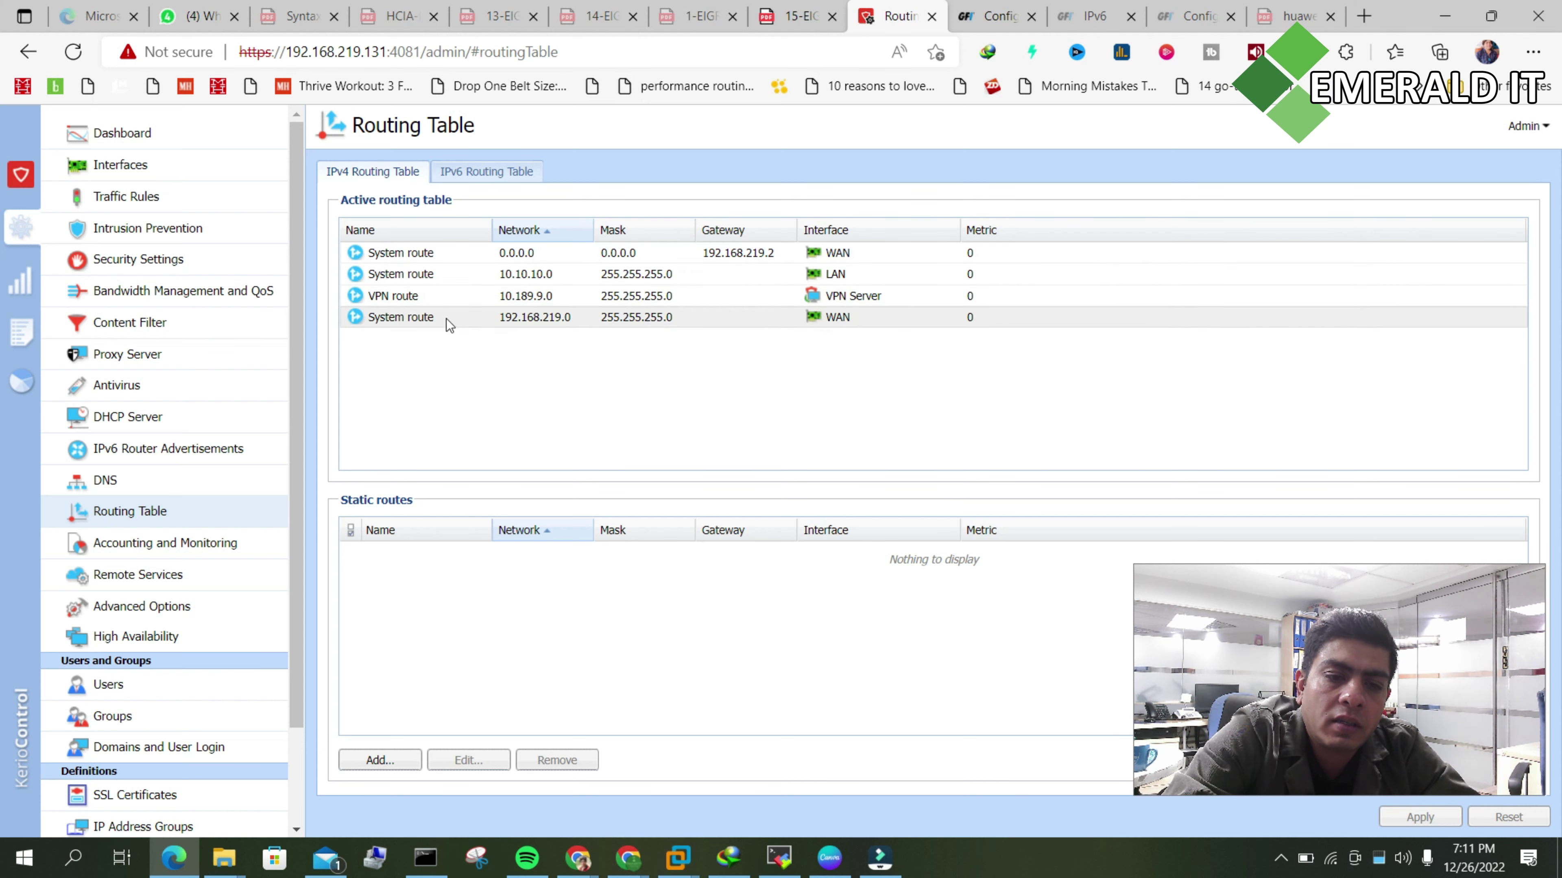
{"action": "left_click", "coordinate": [483, 166]}
{"action": "left_click", "coordinate": [482, 164]}
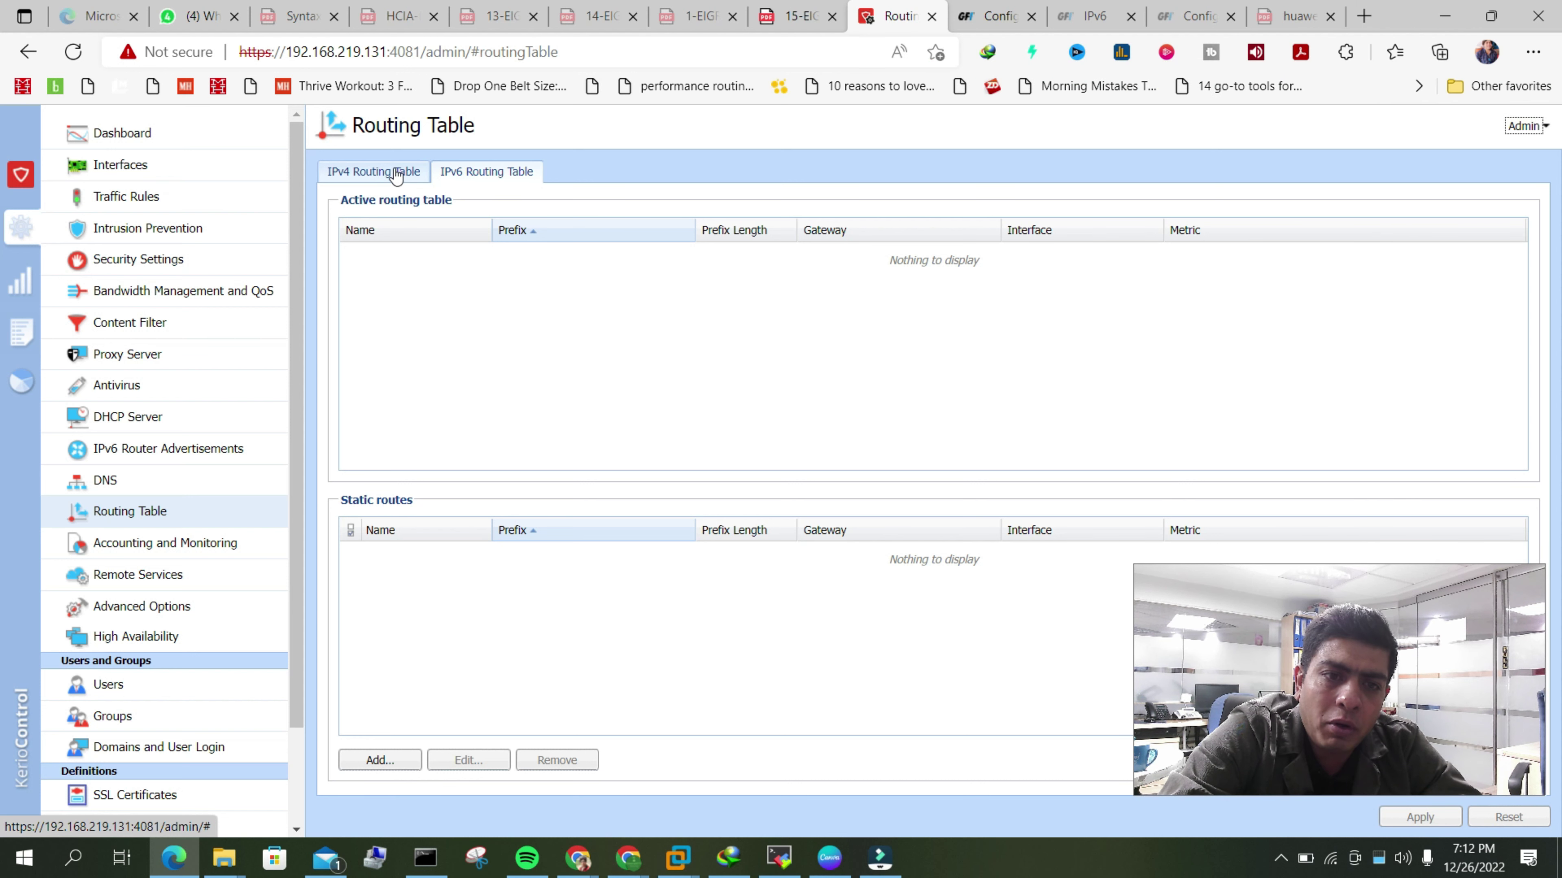
{"action": "left_click", "coordinate": [139, 448]}
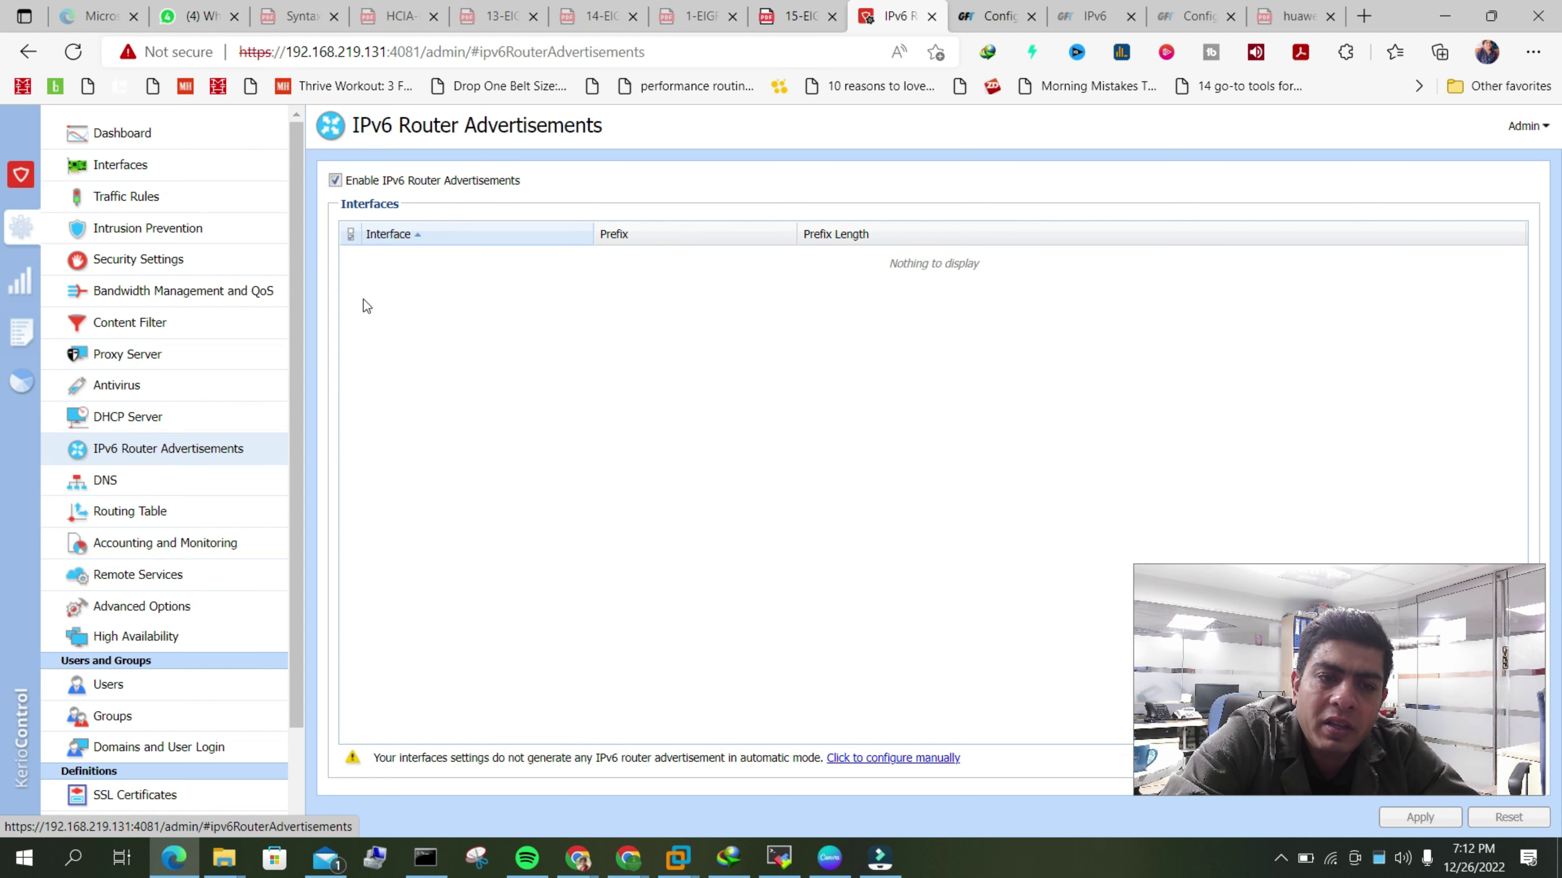
{"action": "left_click", "coordinate": [154, 514]}
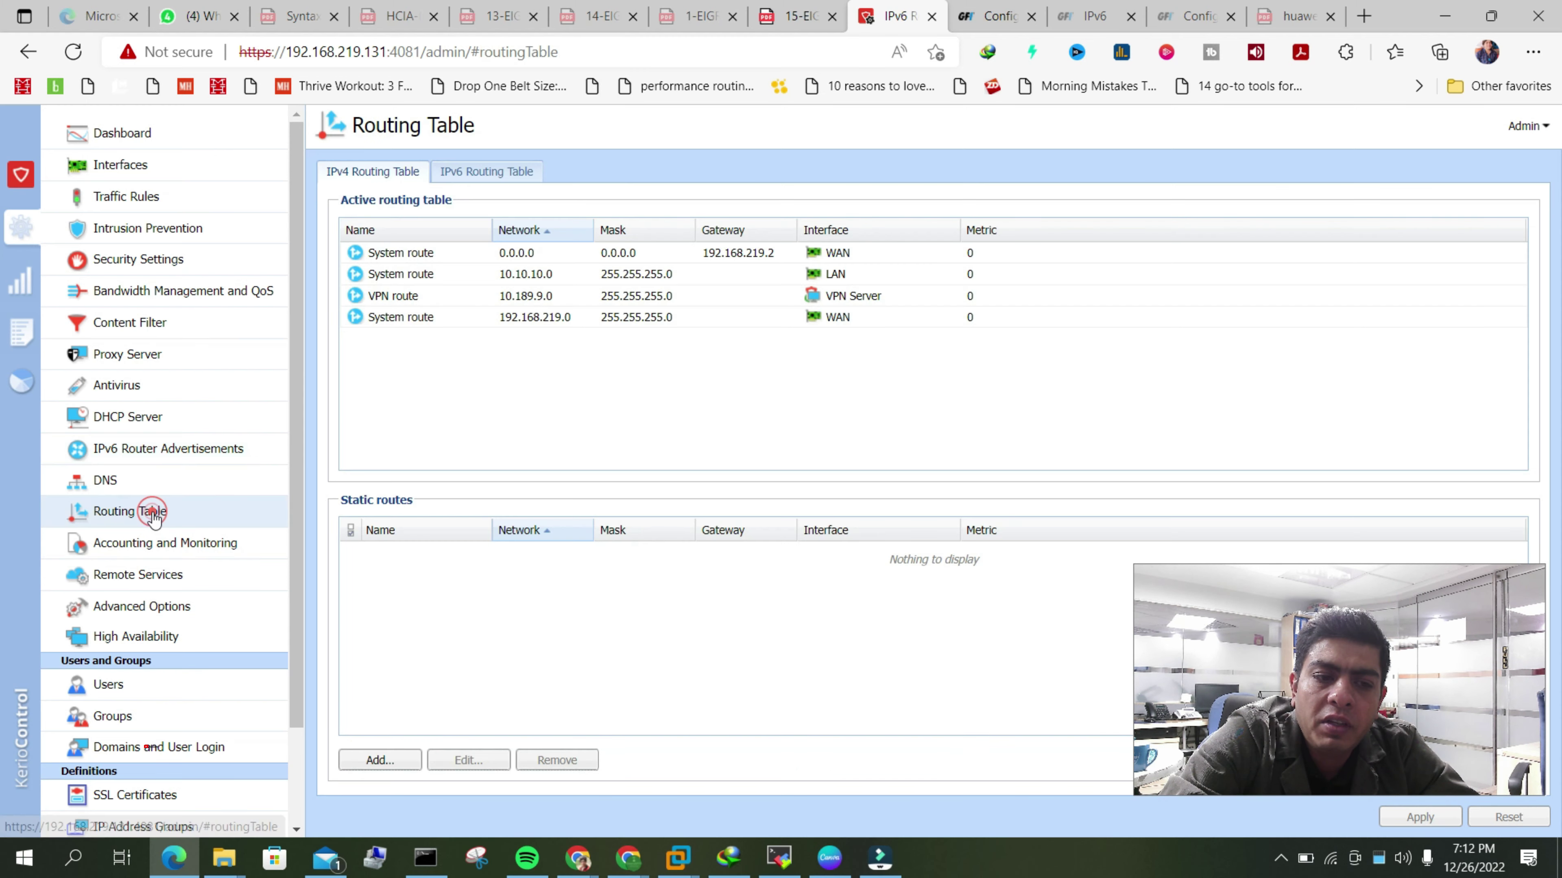
{"action": "left_click", "coordinate": [479, 160]}
{"action": "left_click", "coordinate": [363, 170]}
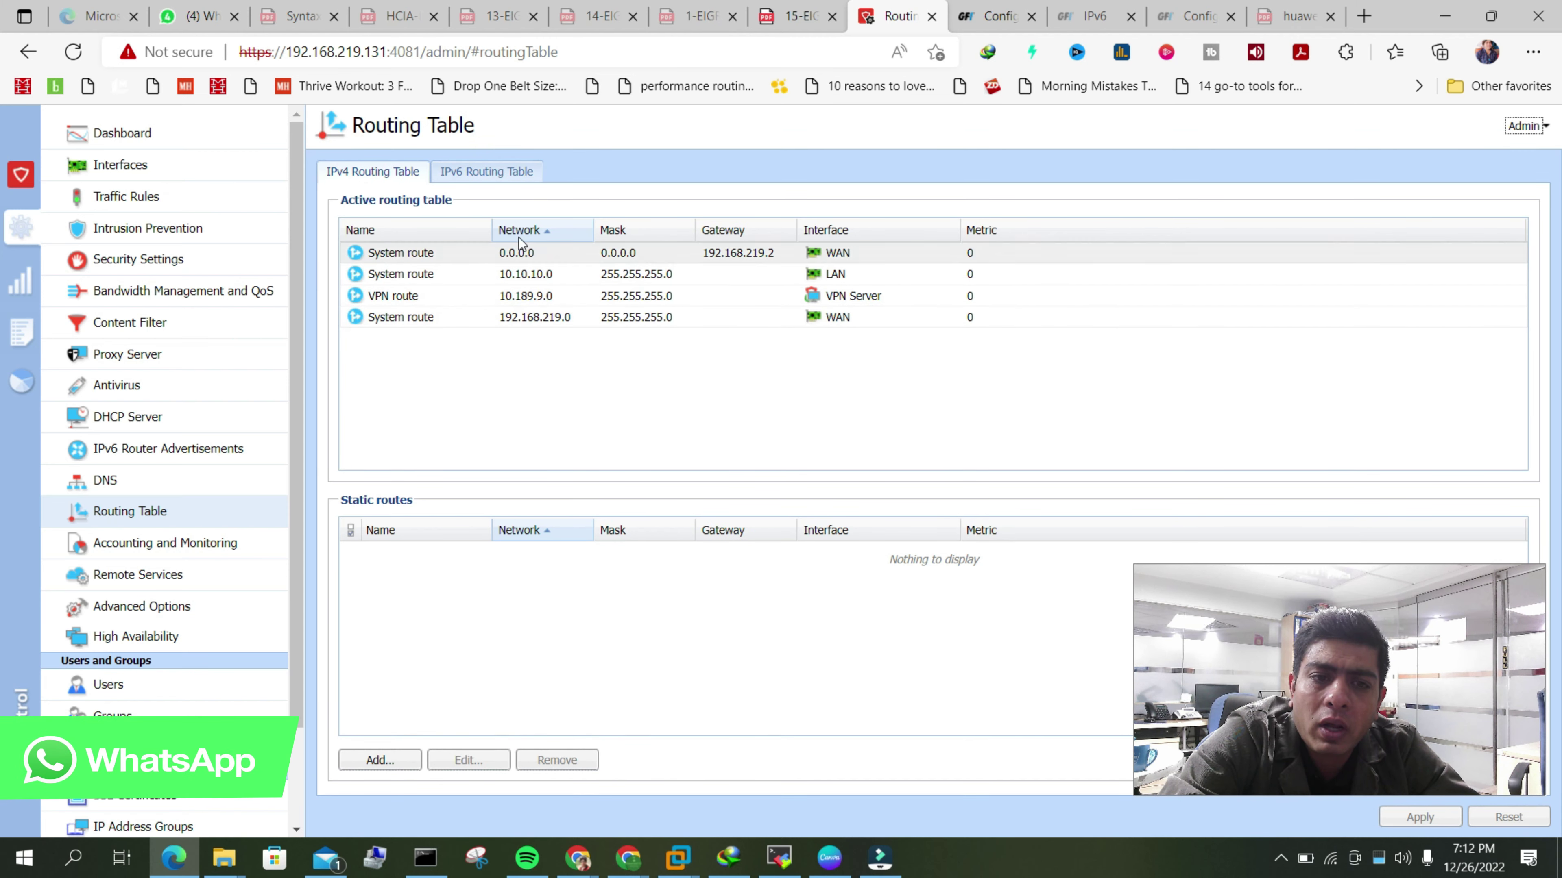
{"action": "left_click", "coordinate": [461, 176]}
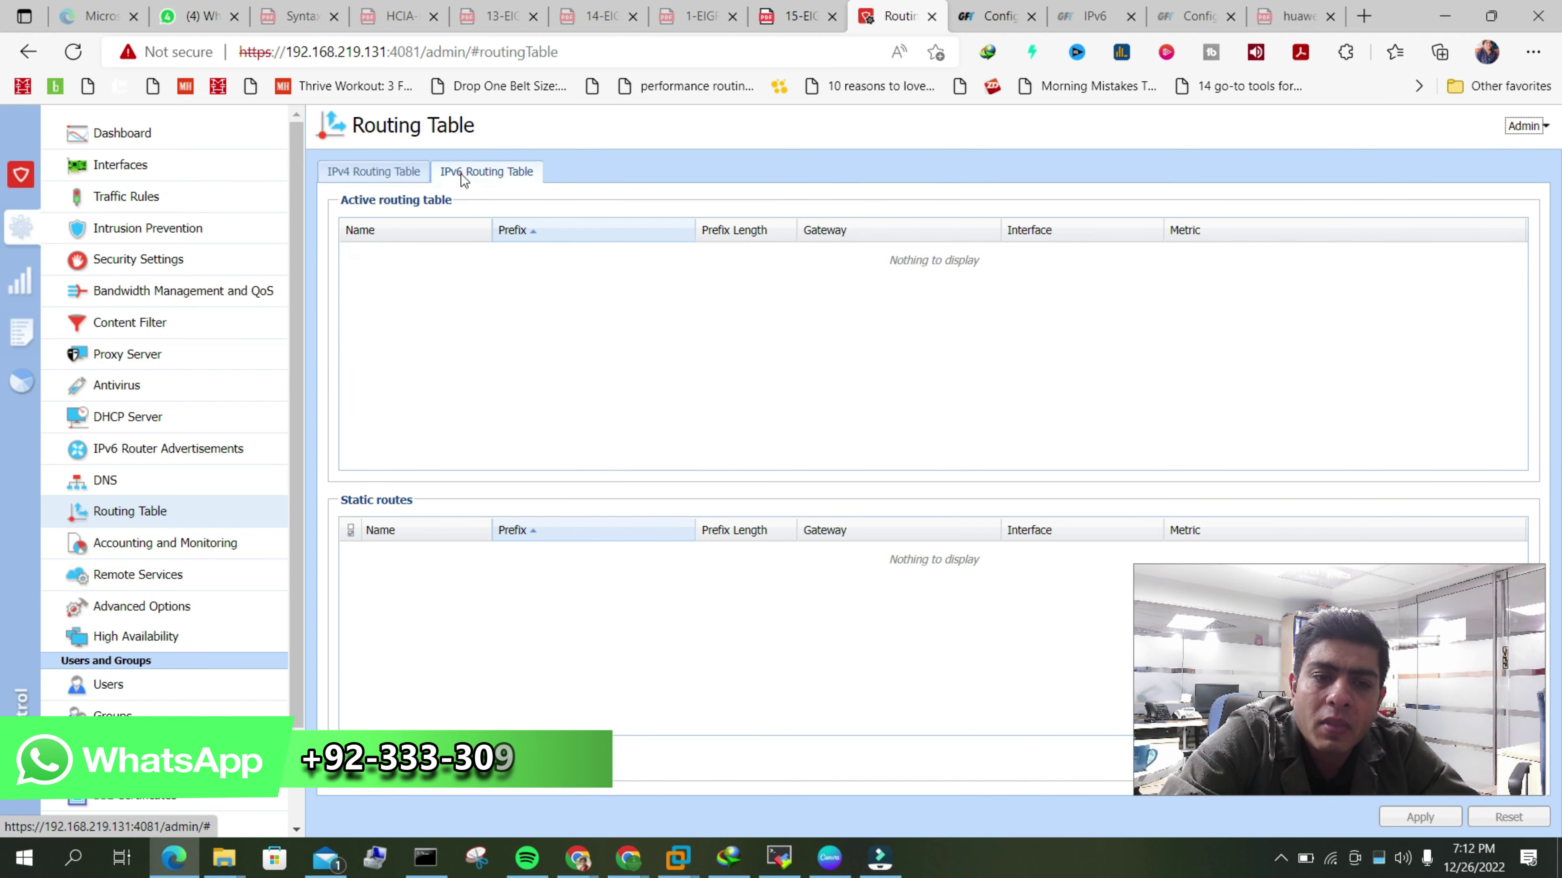
{"action": "left_click", "coordinate": [376, 172]}
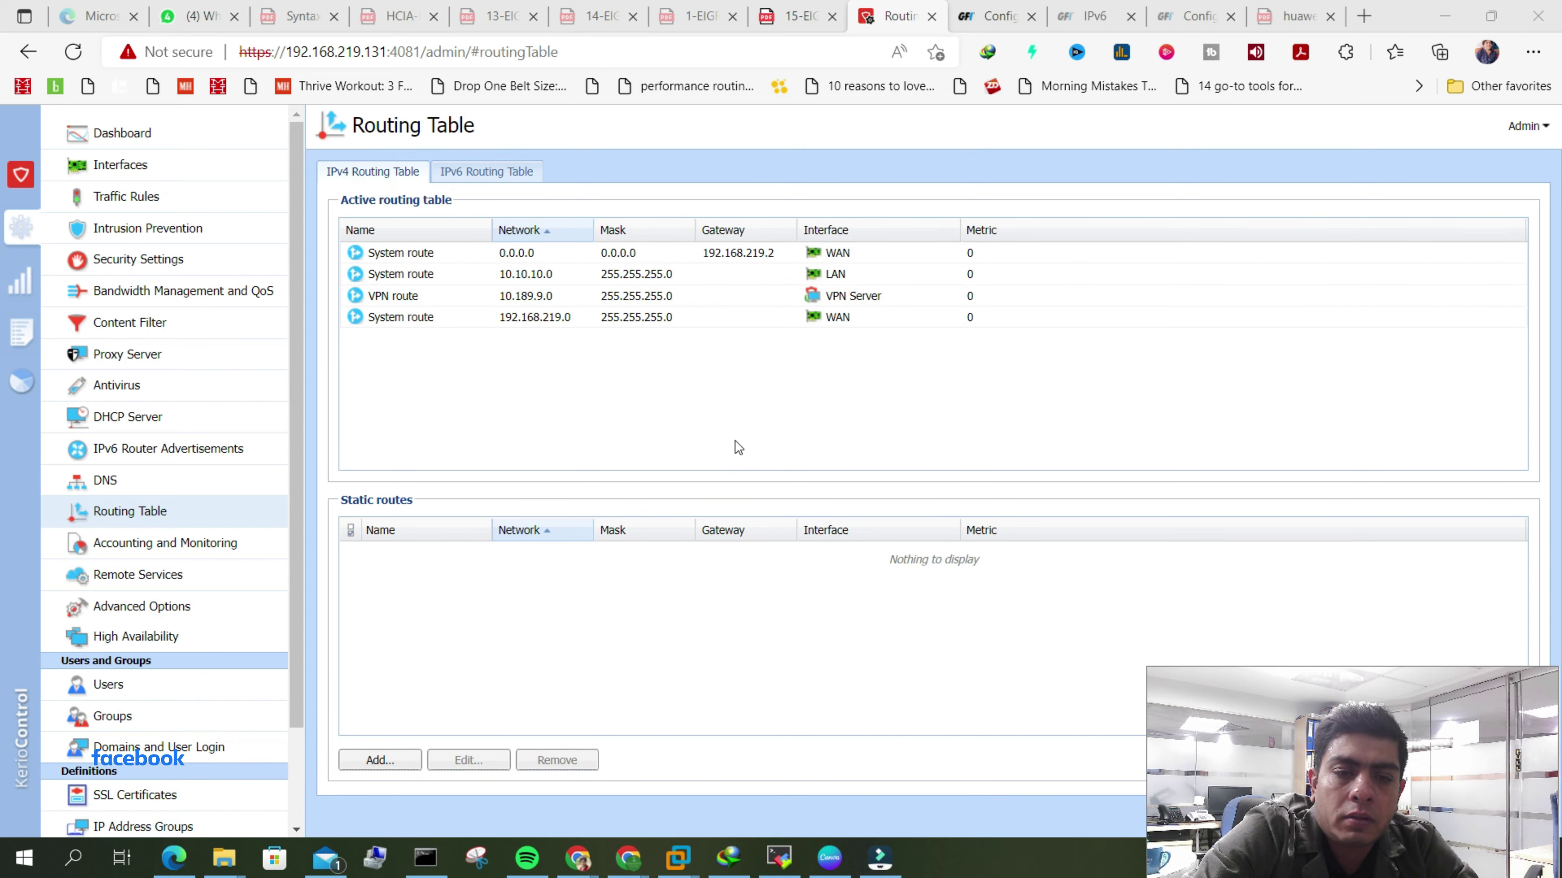